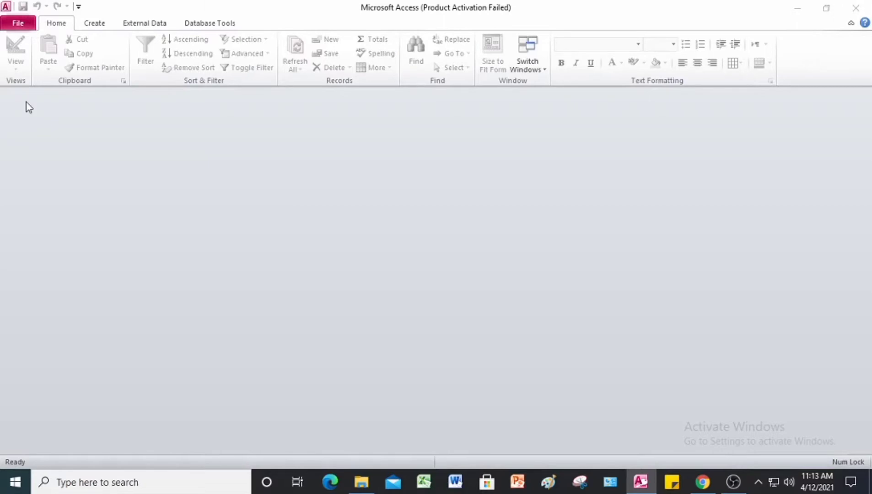
- Open the Margies Events database from the Lesson 10 folder, enable its content and dismiss the activation wizard
key("ctrl+o")
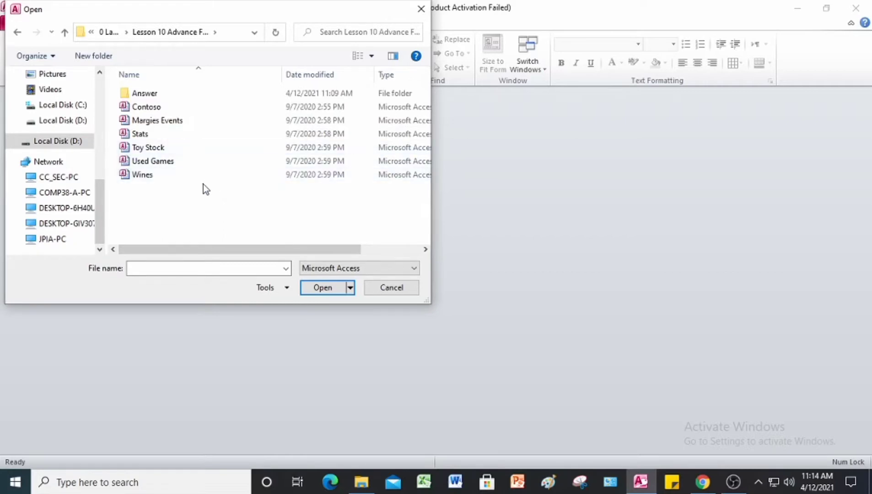
left_click(178, 122)
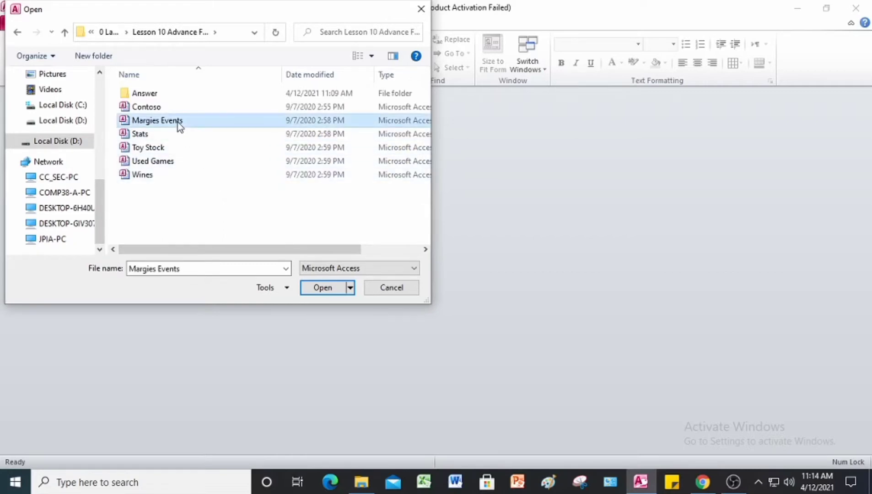
left_click(323, 288)
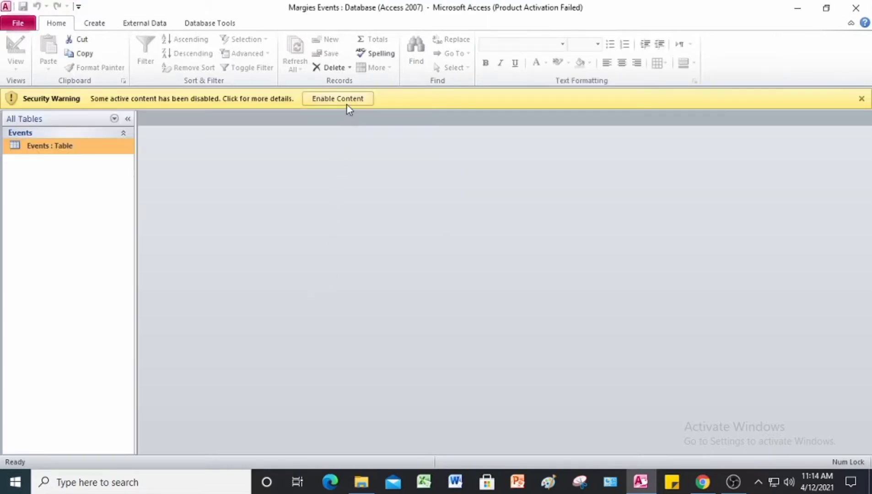
left_click(347, 102)
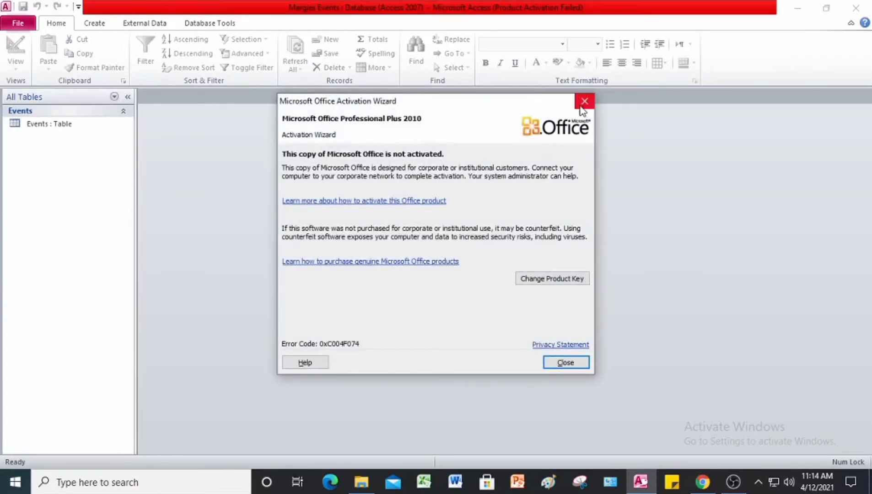
left_click(584, 110)
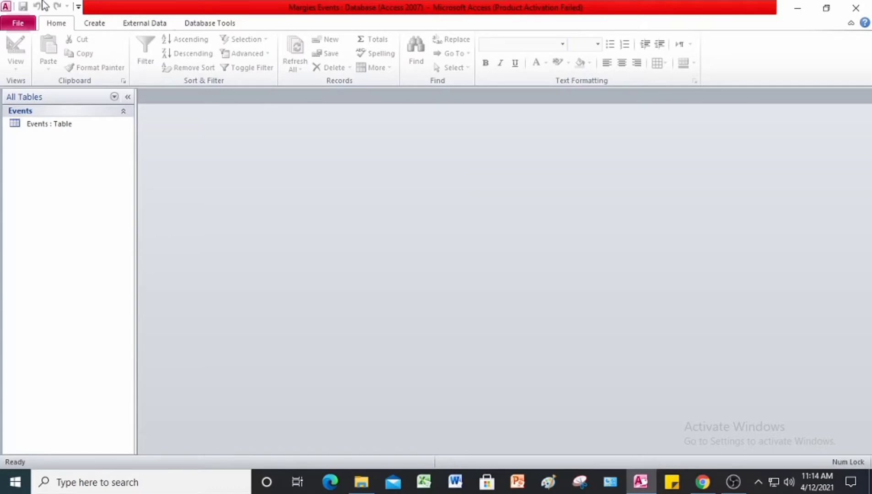
- Save the database as Margies Events JL in the Answer folder and enable content in the new copy
left_click(16, 25)
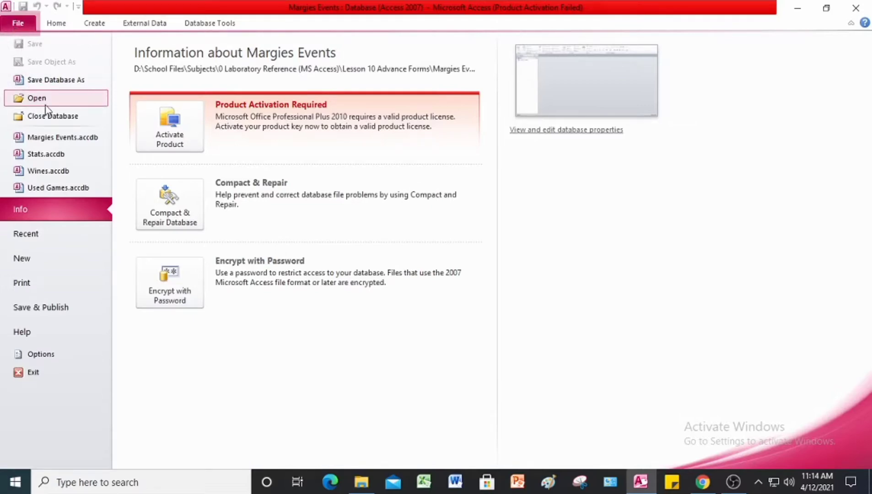
left_click(51, 84)
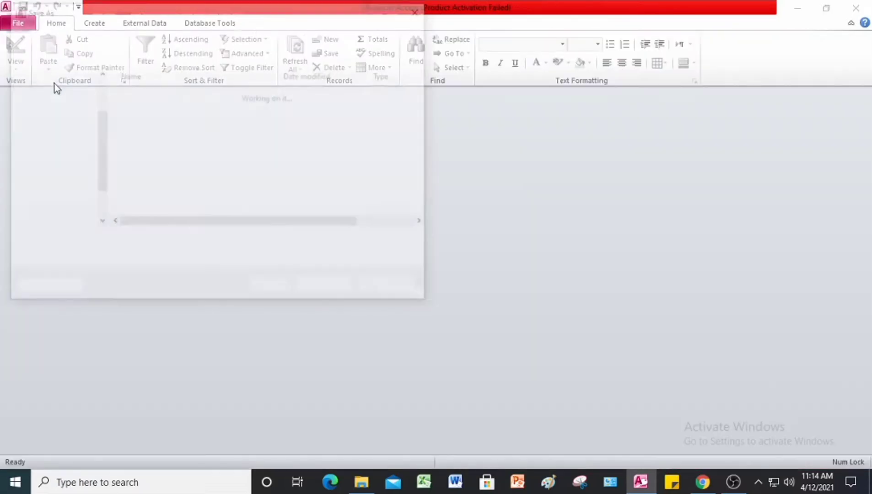
left_click(154, 241)
type("1")
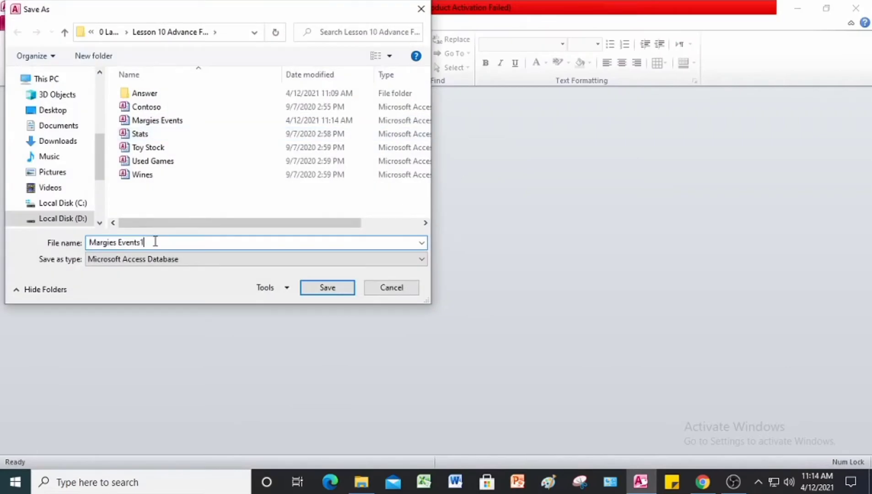
key("BackSpace")
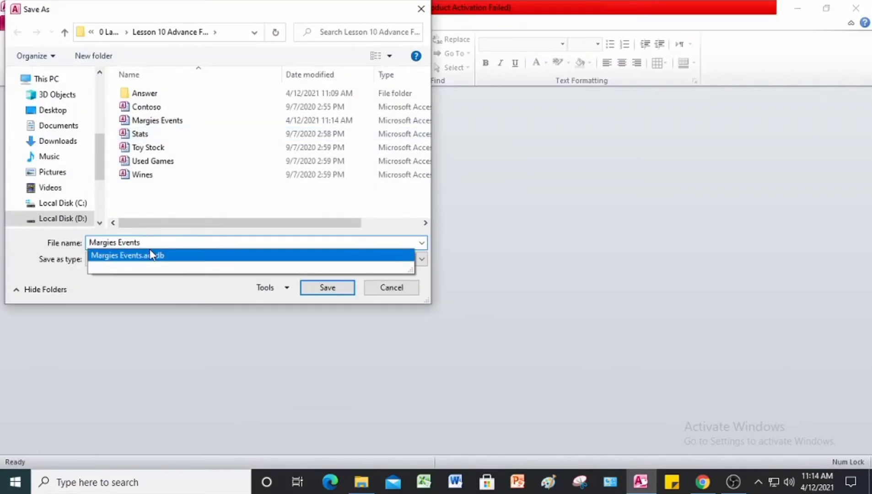
type("JL")
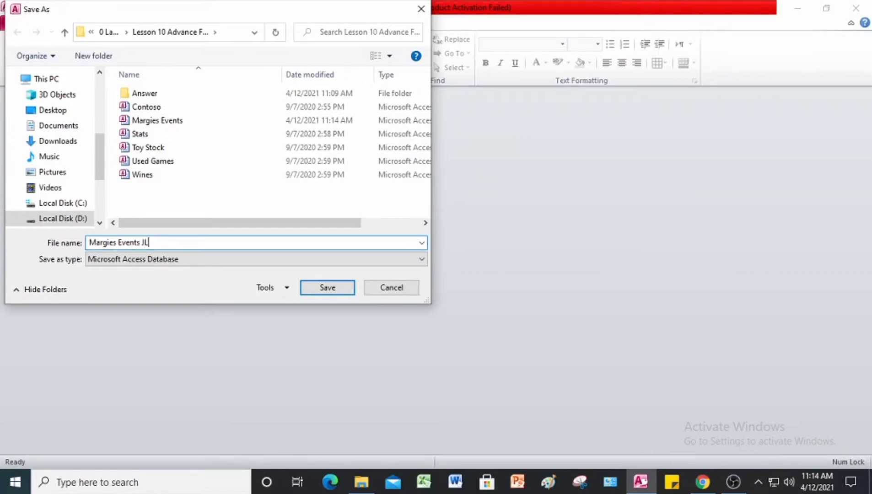
left_click(159, 92)
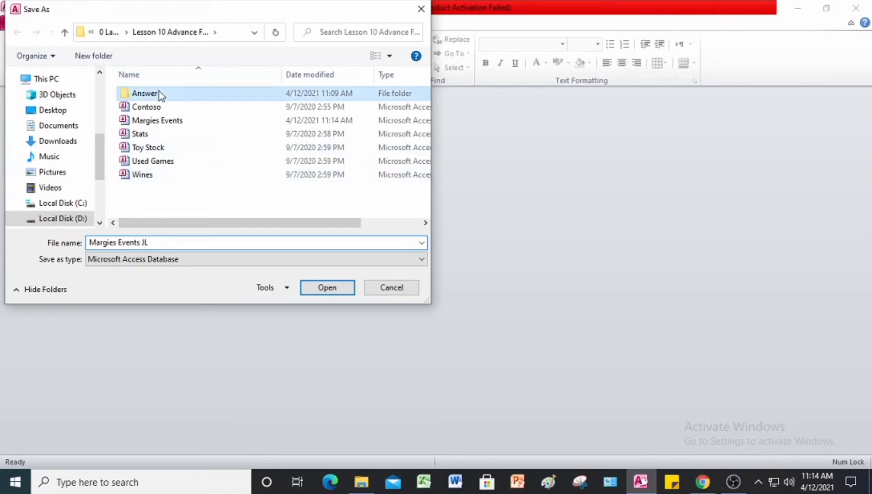
double_click(158, 92)
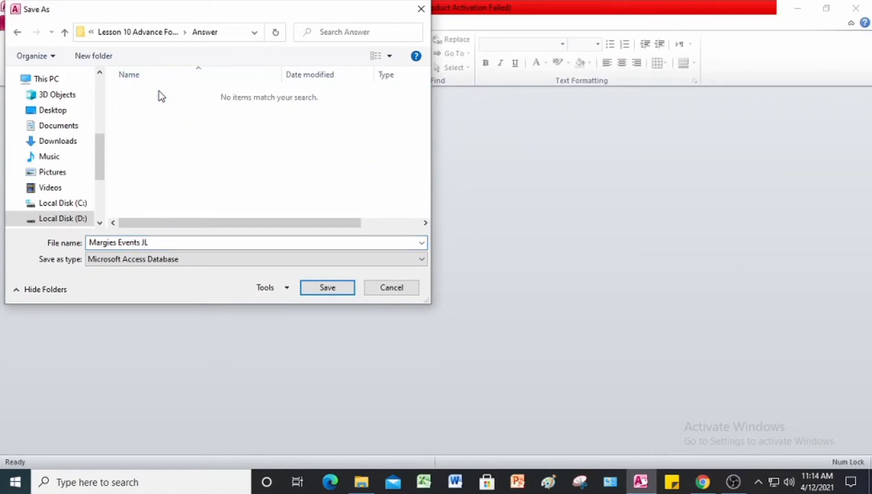
left_click(327, 287)
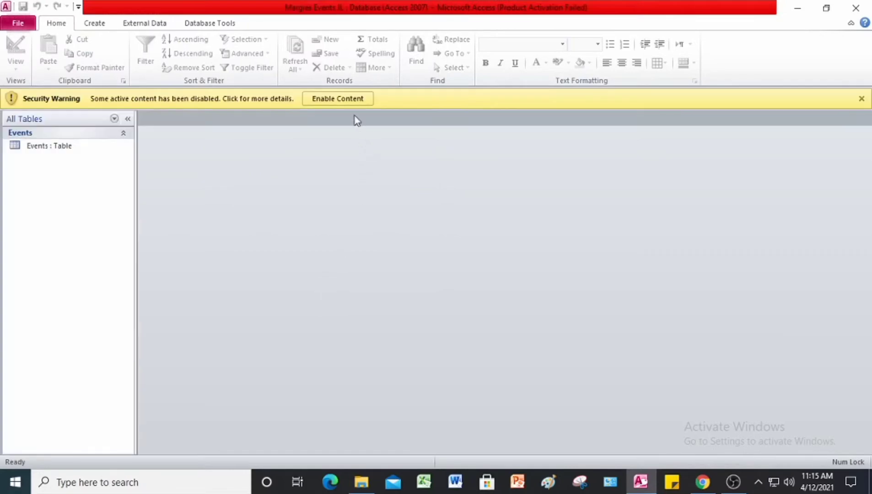
left_click(351, 102)
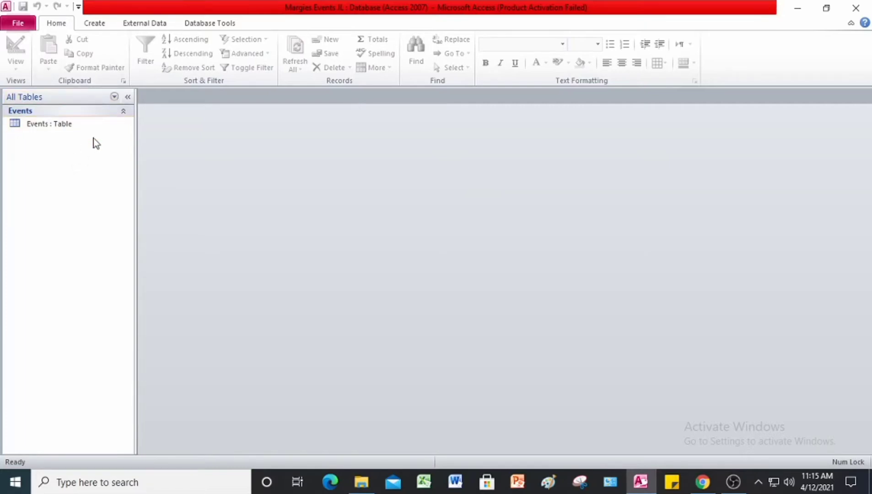
- Open the Events table, create a Multiple Items form from it and close the Field List
left_click(63, 130)
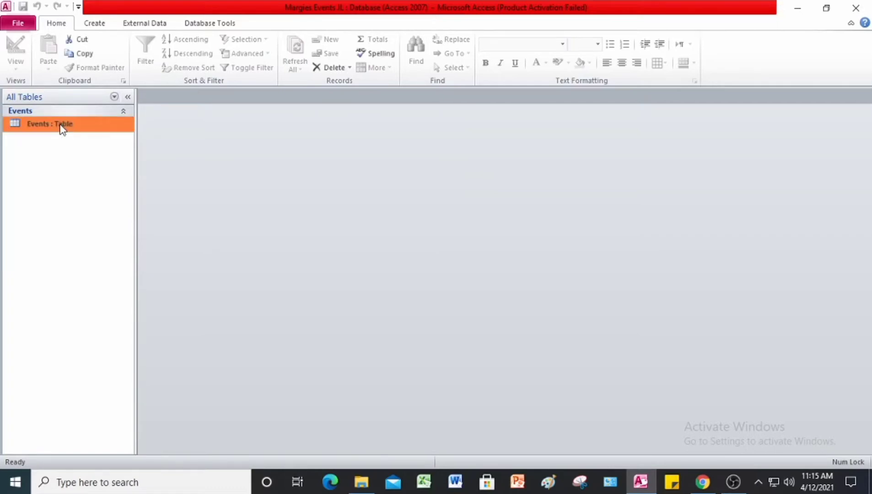
double_click(62, 130)
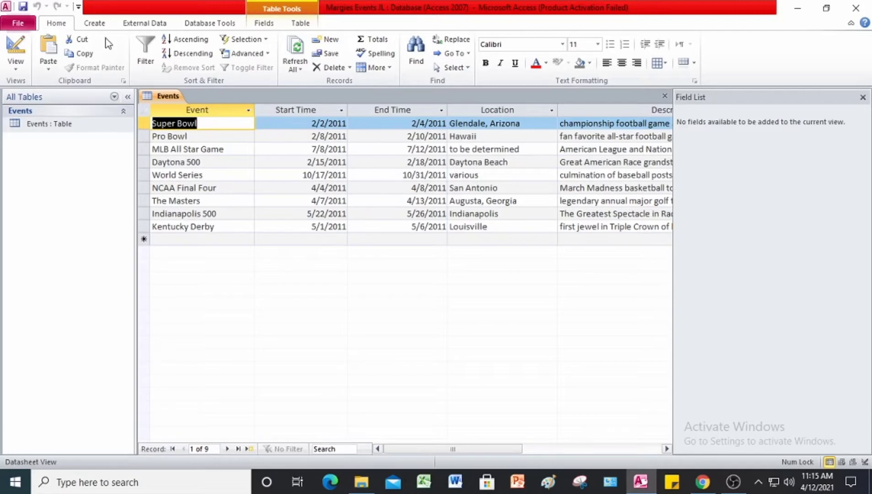
left_click(95, 24)
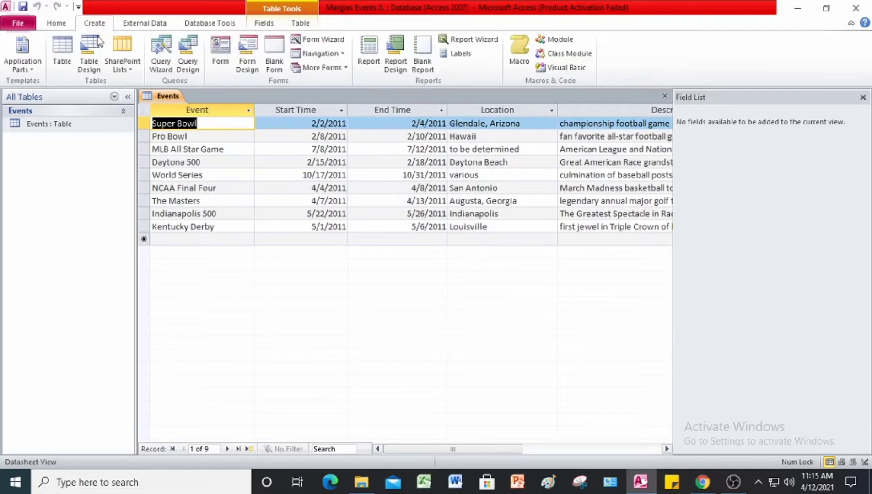
left_click(346, 67)
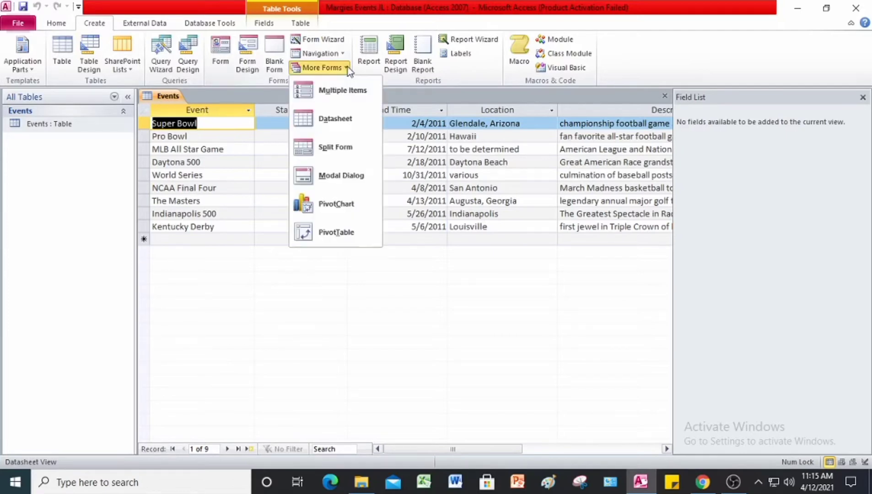
left_click(314, 95)
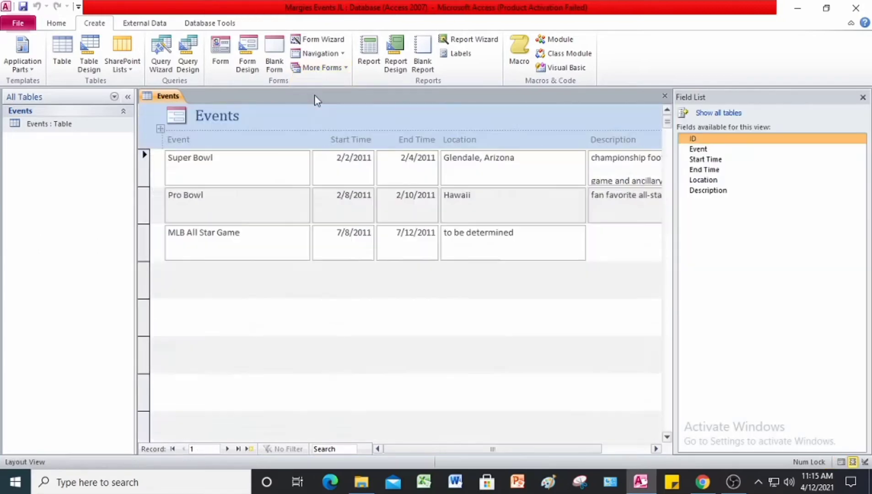
left_click(862, 98)
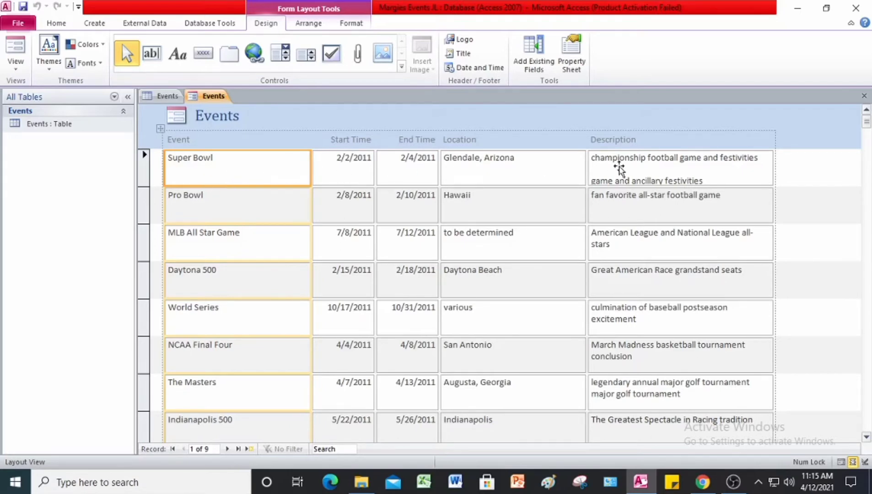
- Look through all event records in the new multiple-items form, from the first to the last row
scroll(251, 259, "down", 3)
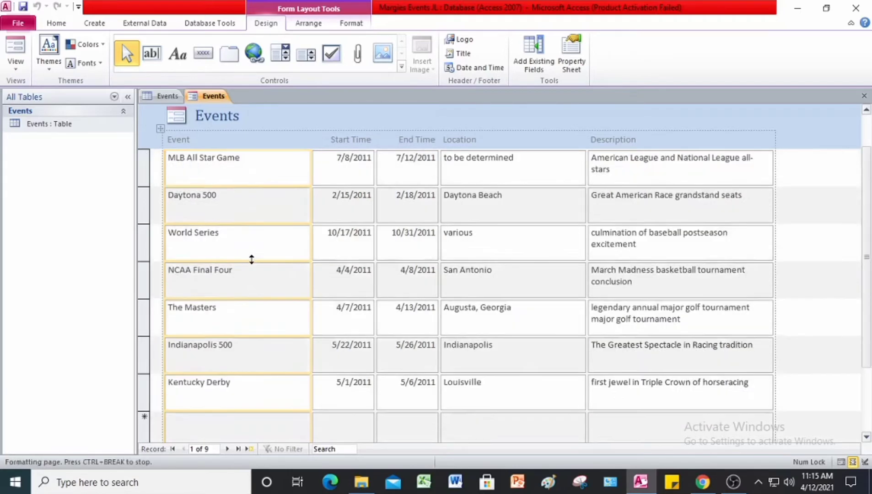
scroll(251, 259, "up", 3)
scroll(278, 219, "down", 3)
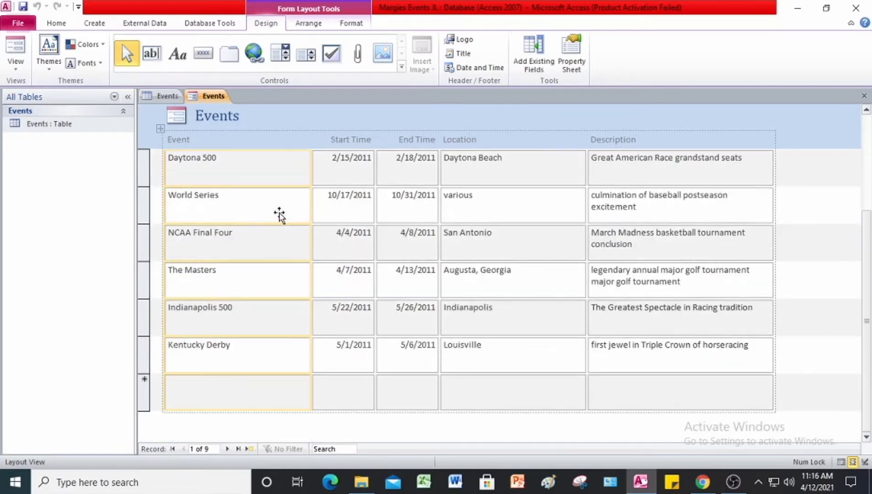
scroll(277, 219, "up", 3)
scroll(279, 215, "down", 5)
scroll(279, 216, "up", 5)
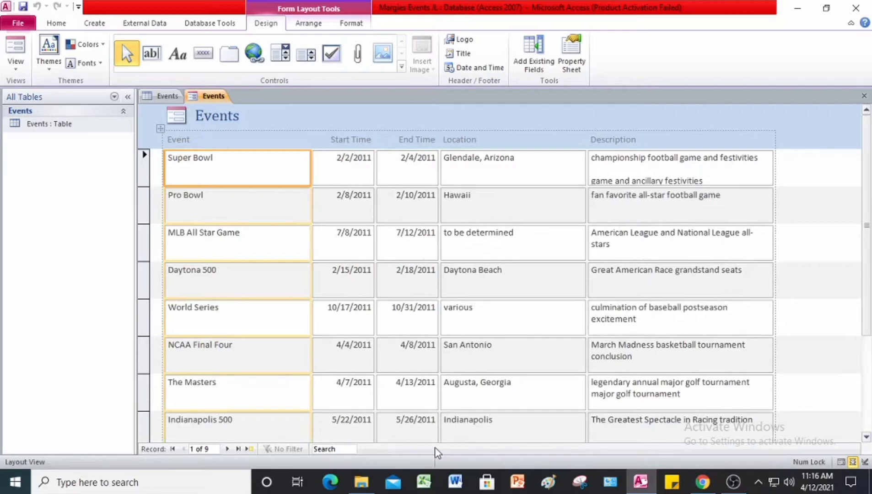
scroll(474, 331, "down", 5)
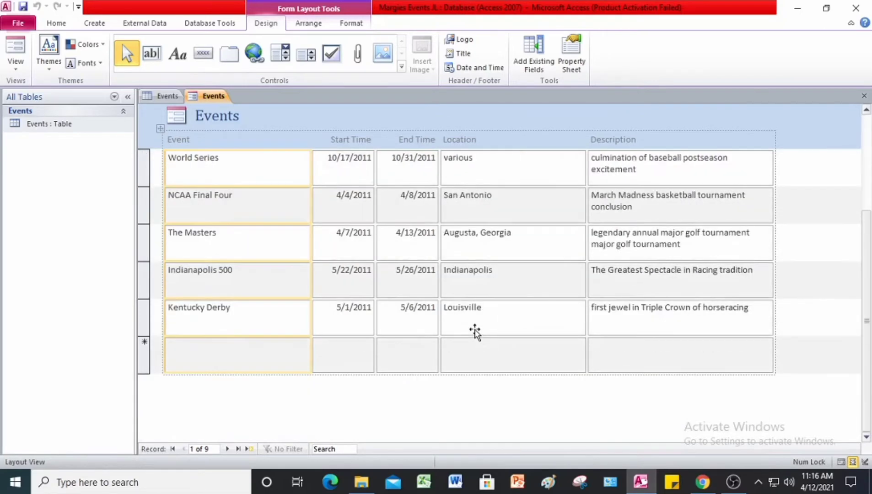
scroll(474, 332, "up", 5)
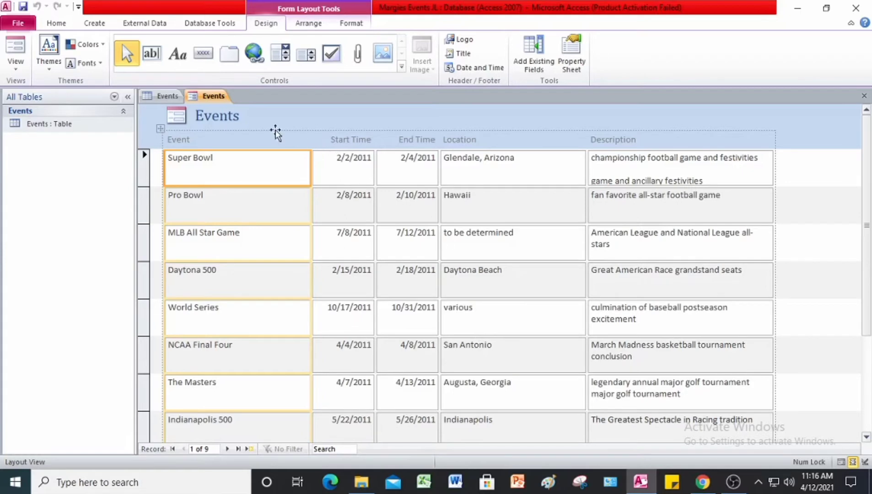
- Save the multiple-items form under the name Events Multiple
right_click(215, 98)
left_click(235, 104)
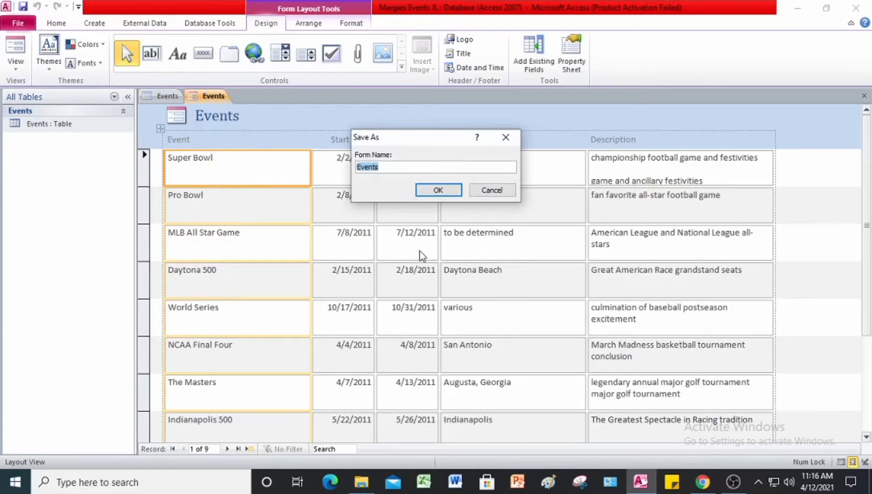
left_click(405, 167)
type("Multiple")
left_click(443, 189)
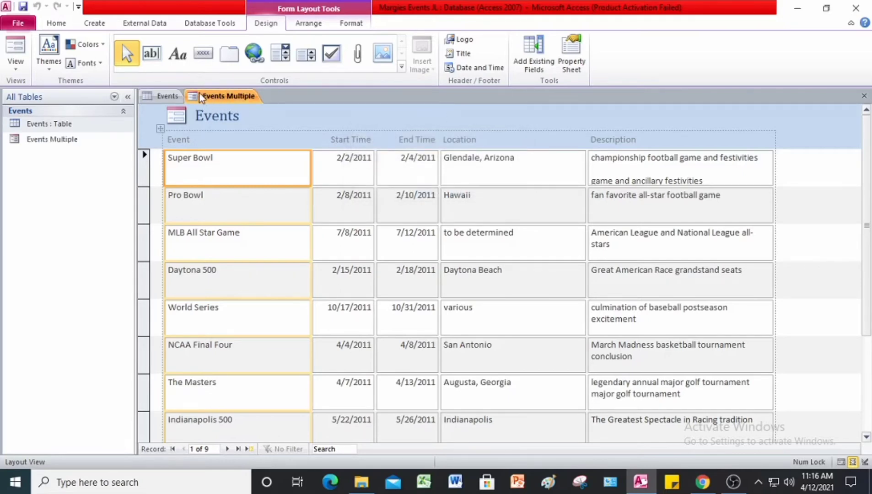
- Close the Events Multiple form and the Events table, and exit the database
right_click(237, 98)
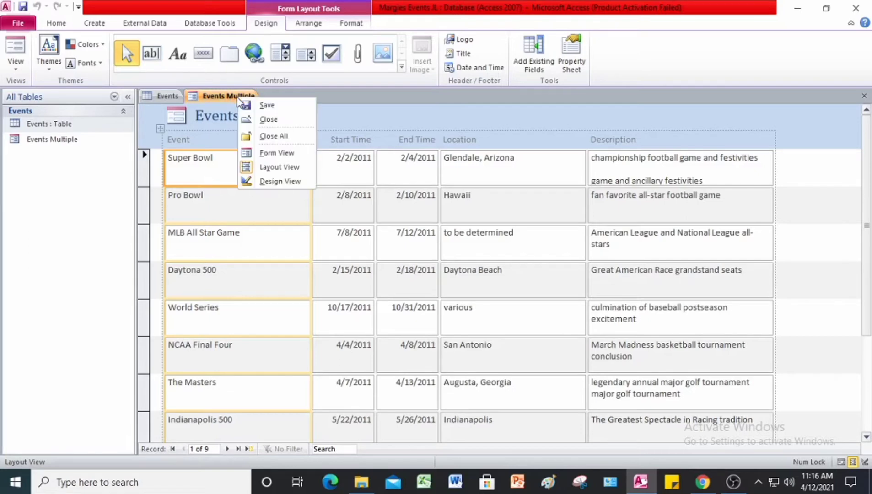
left_click(288, 121)
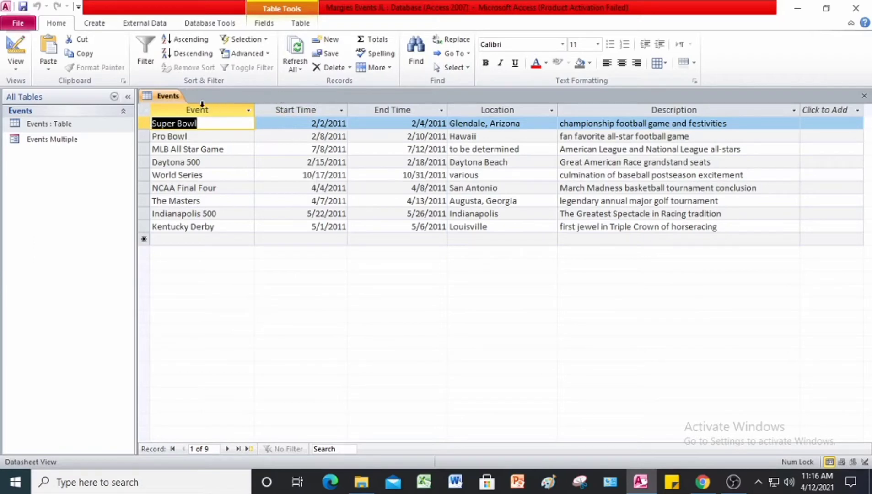
right_click(174, 98)
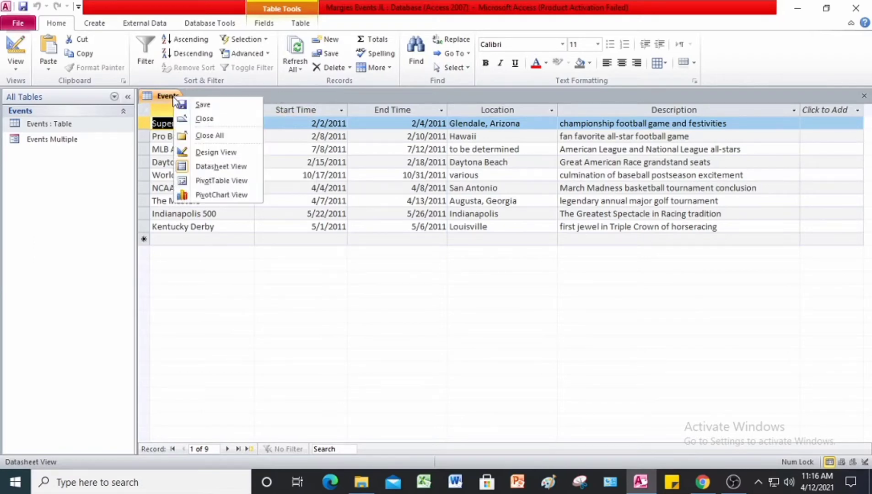
left_click(207, 120)
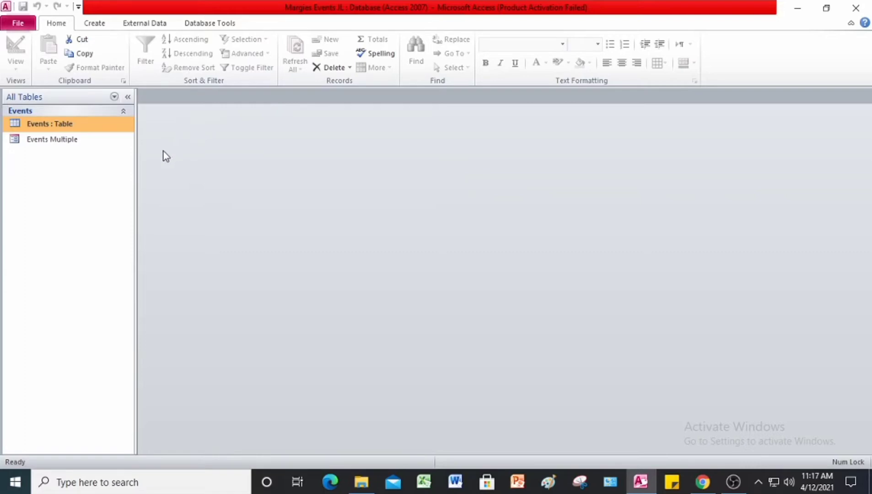
left_click(868, 14)
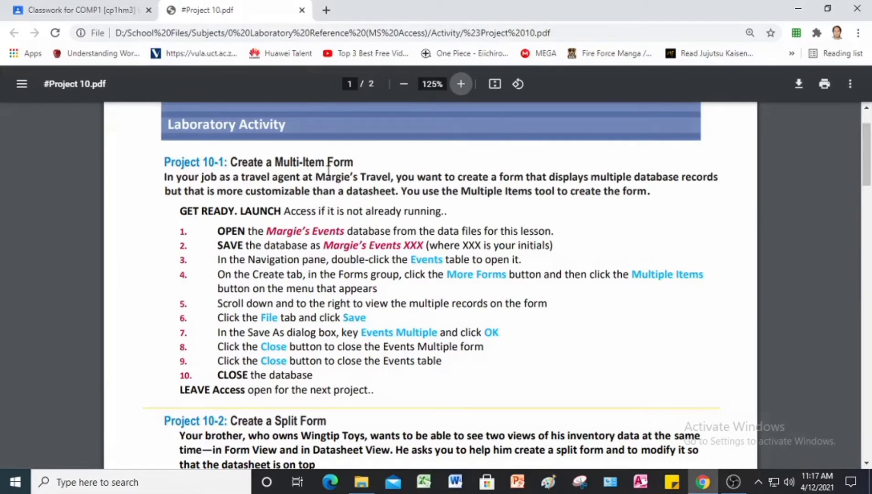
- Read the Project 10-2 Create a Split Form instructions in the PDF and launch Access again
scroll(334, 198, "down", 5)
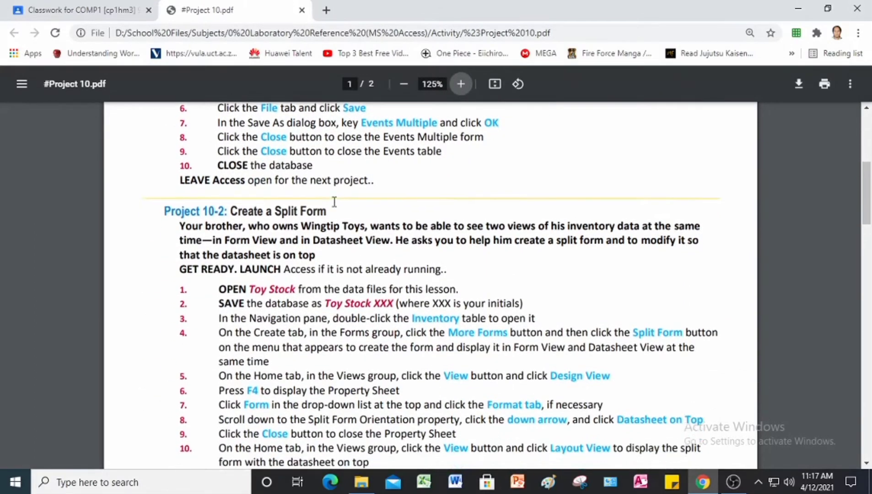
scroll(334, 202, "down", 2)
scroll(334, 202, "up", 2)
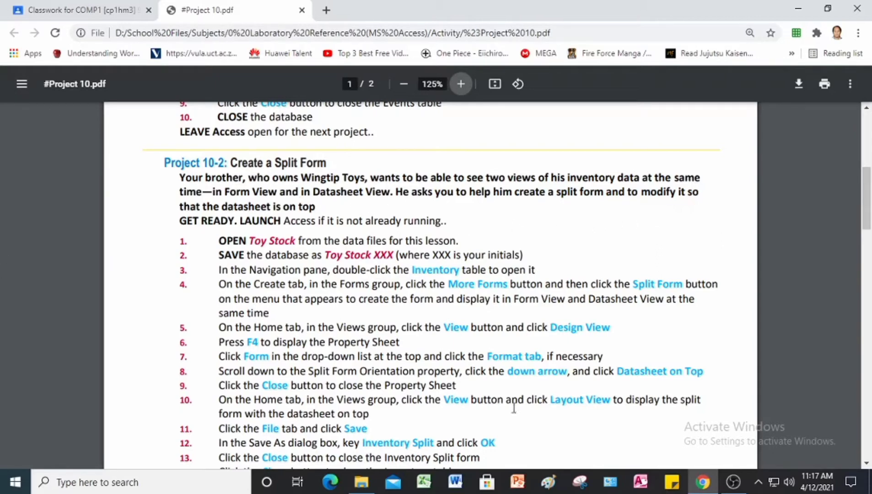
left_click(648, 490)
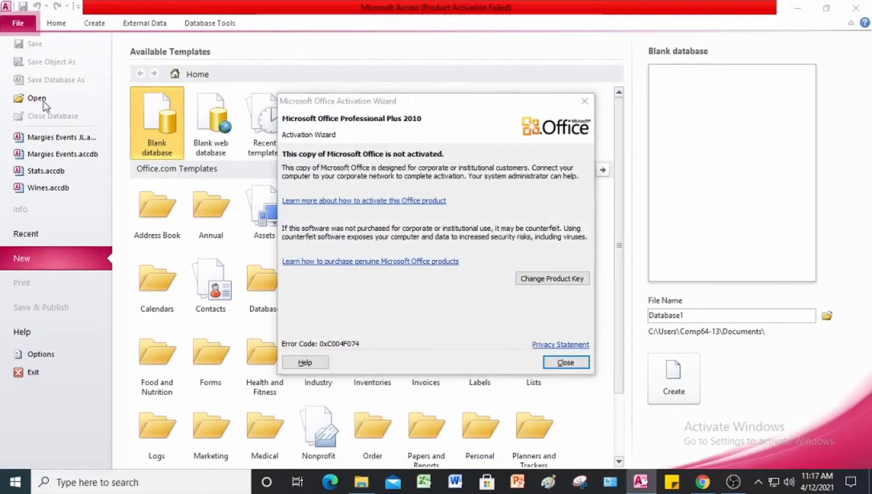
- Dismiss the activation notice, open the Toy Stock database from the Lesson 10 folder and enable its content
left_click(584, 101)
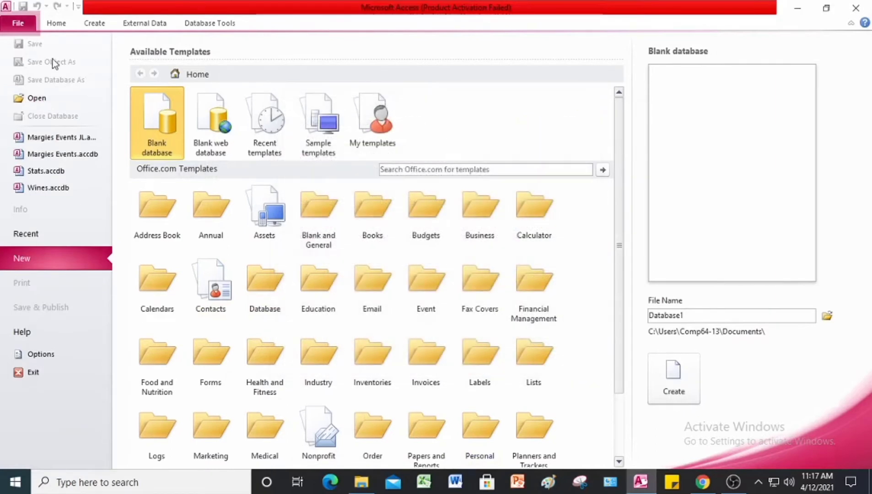
left_click(21, 99)
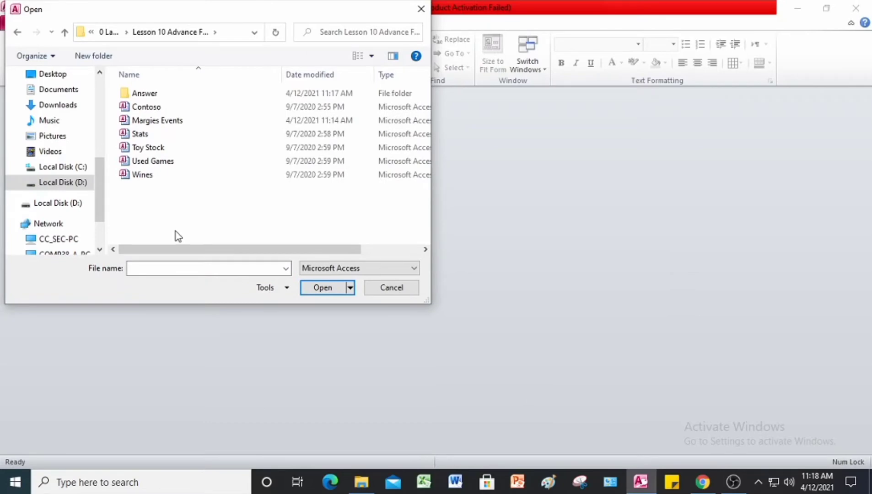
left_click(160, 147)
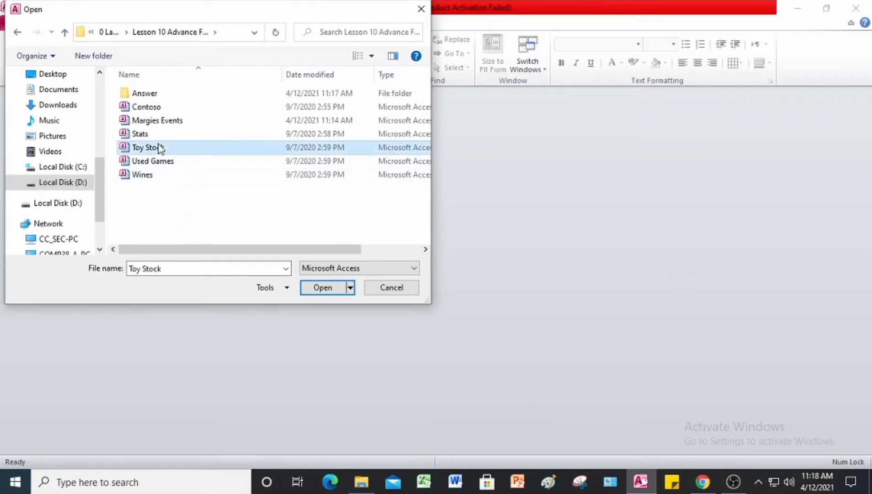
left_click(334, 294)
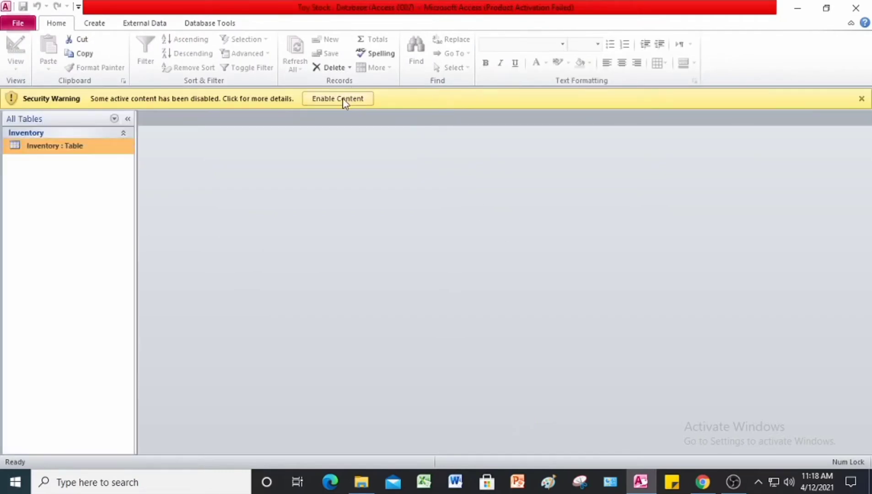
left_click(343, 98)
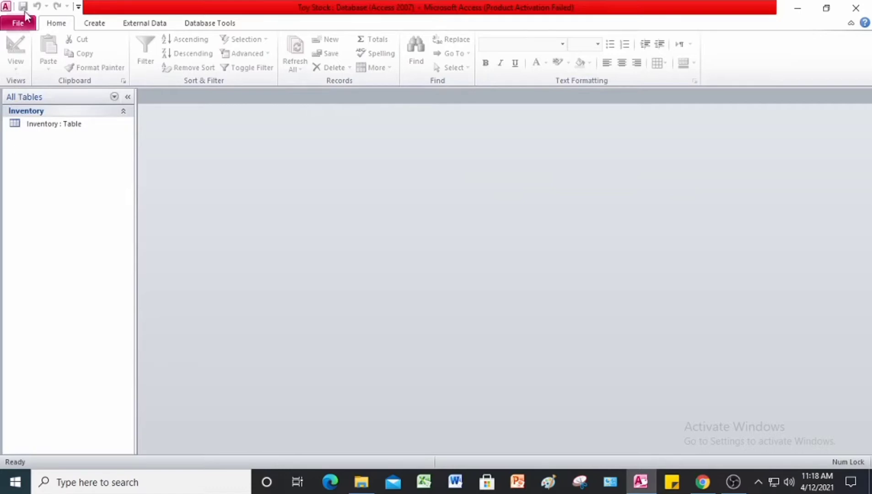
- Open the Inventory table of the original Toy Stock database
left_click(9, 7)
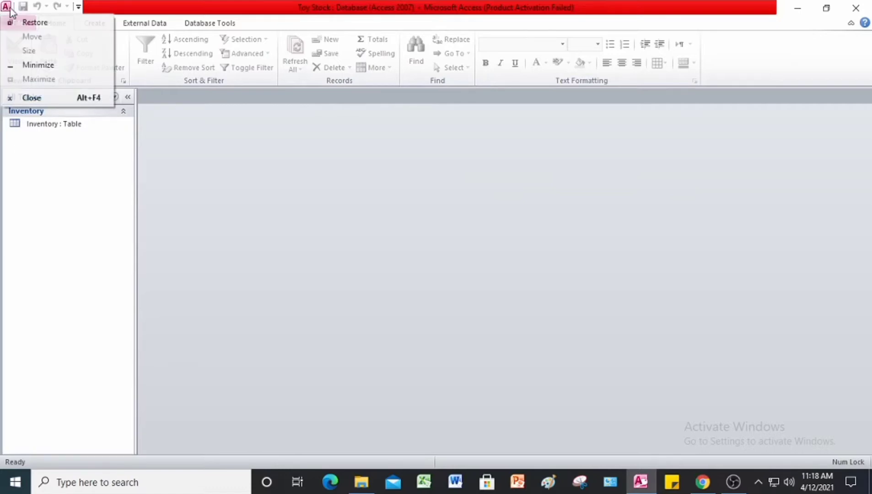
left_click(304, 209)
left_click(41, 129)
double_click(41, 126)
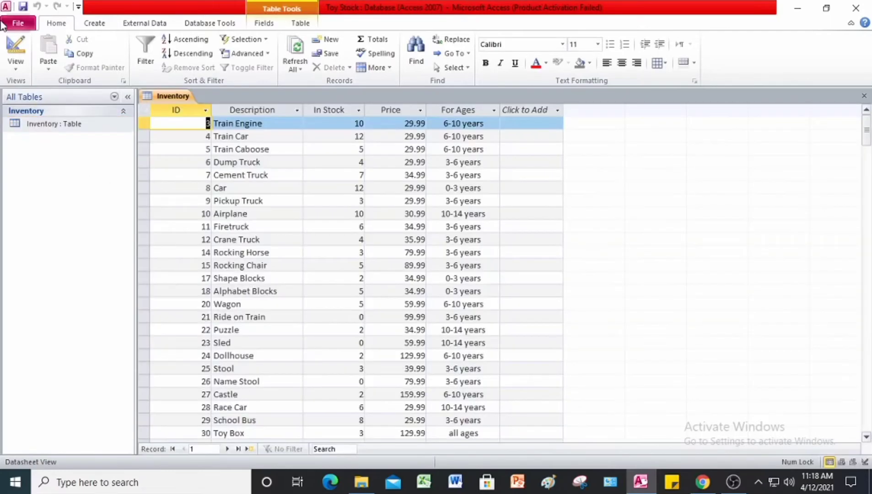
- Save a copy of the database as Toy Stock JL in the Answer folder and enable the copy's content
left_click(17, 24)
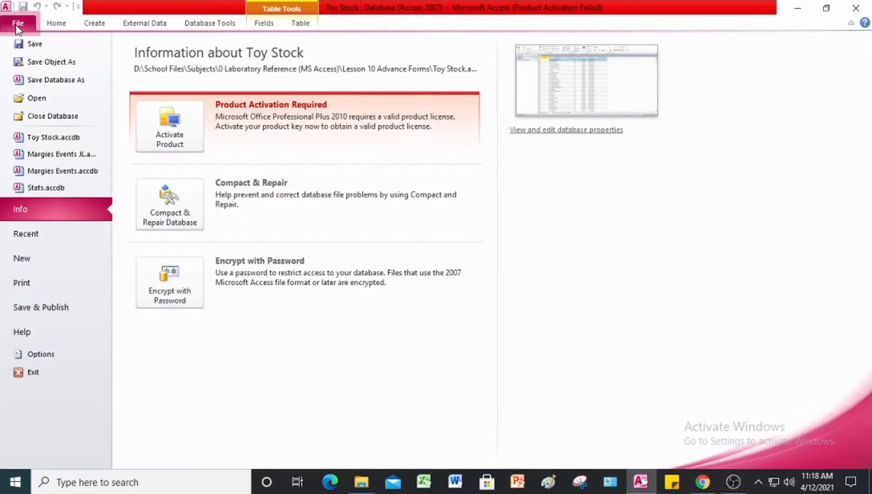
left_click(66, 82)
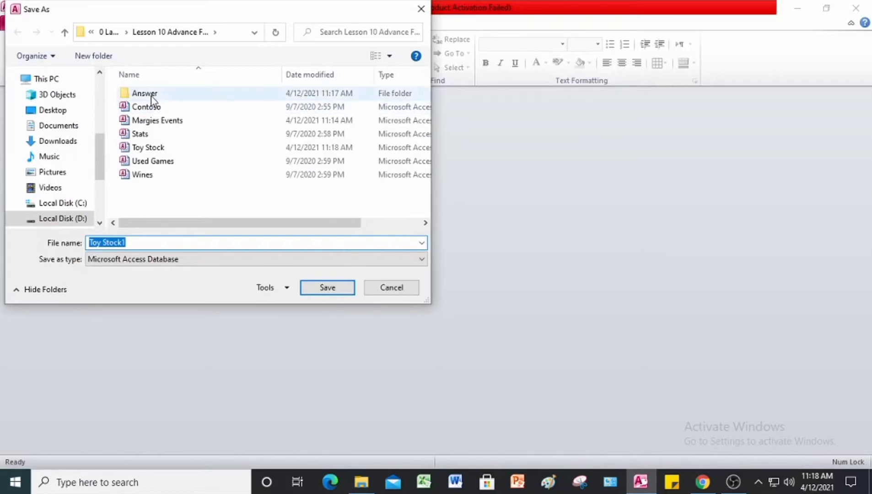
double_click(151, 94)
left_click(141, 243)
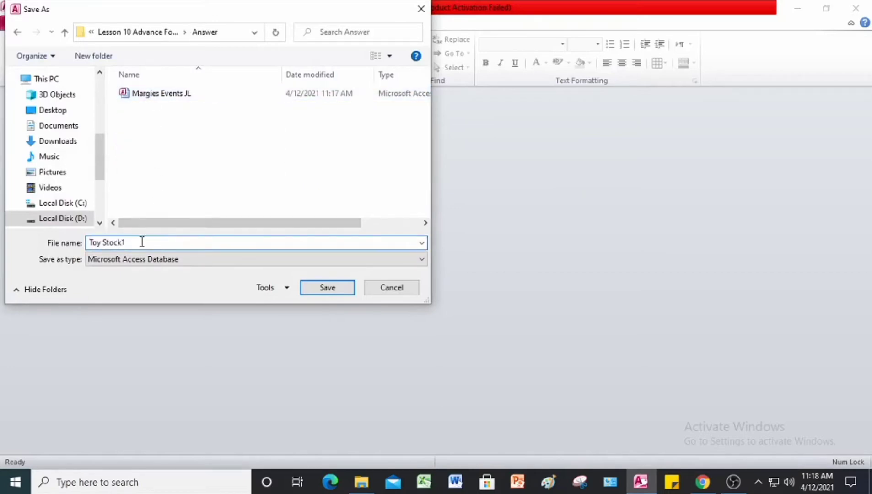
key("BackSpace")
type("JL")
left_click(319, 289)
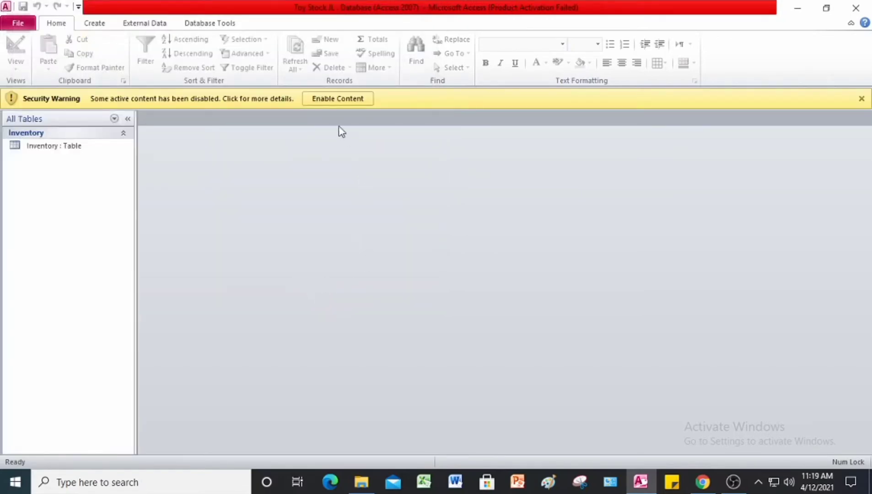
left_click(335, 100)
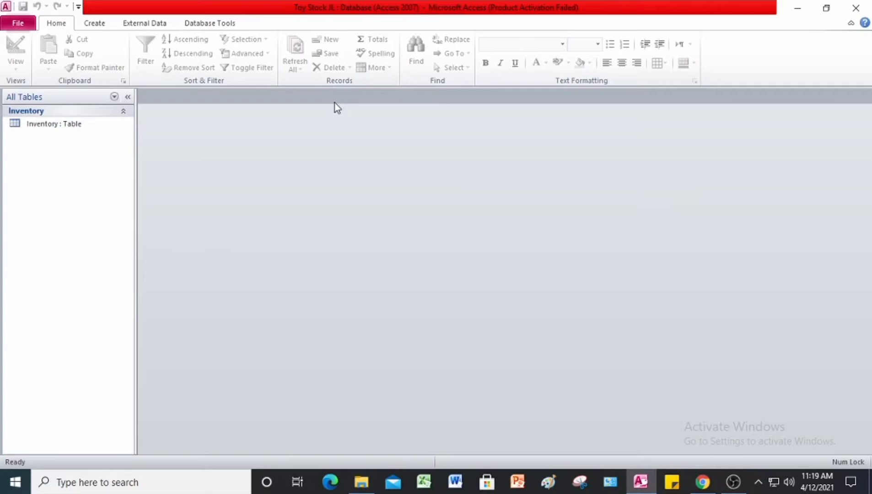
- Open the Inventory table and create a split form from it
double_click(39, 125)
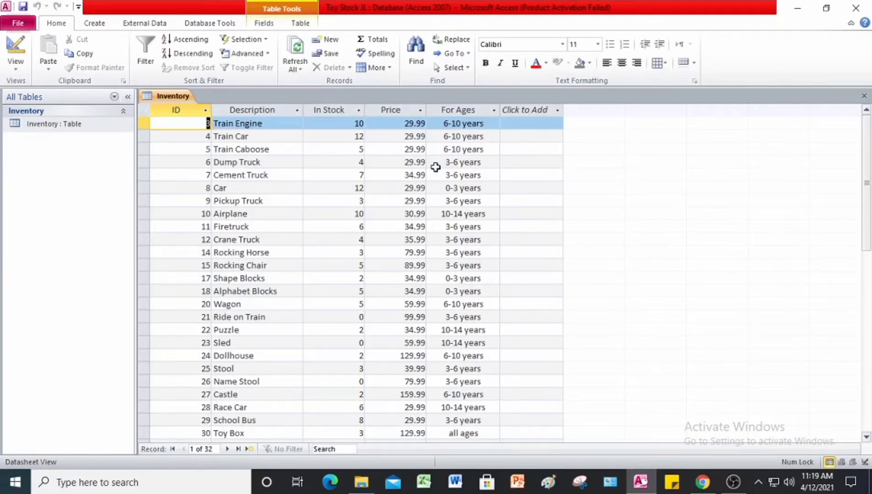
left_click(95, 23)
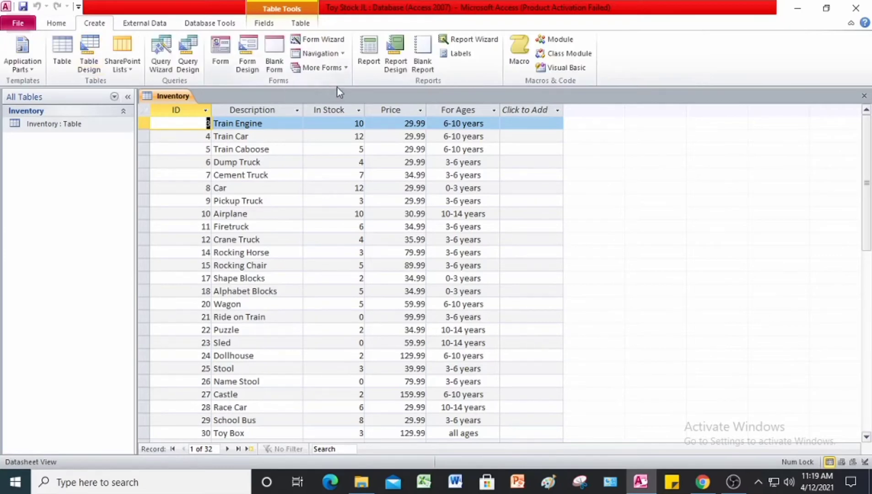
left_click(347, 67)
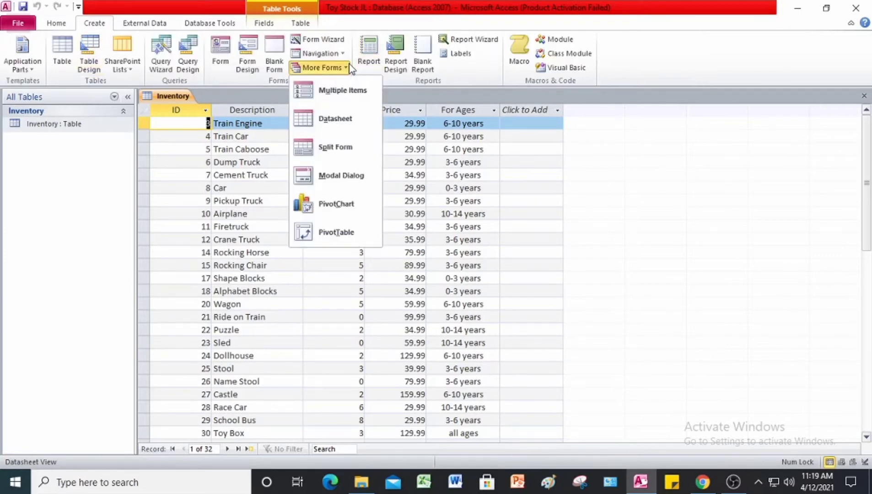
left_click(328, 149)
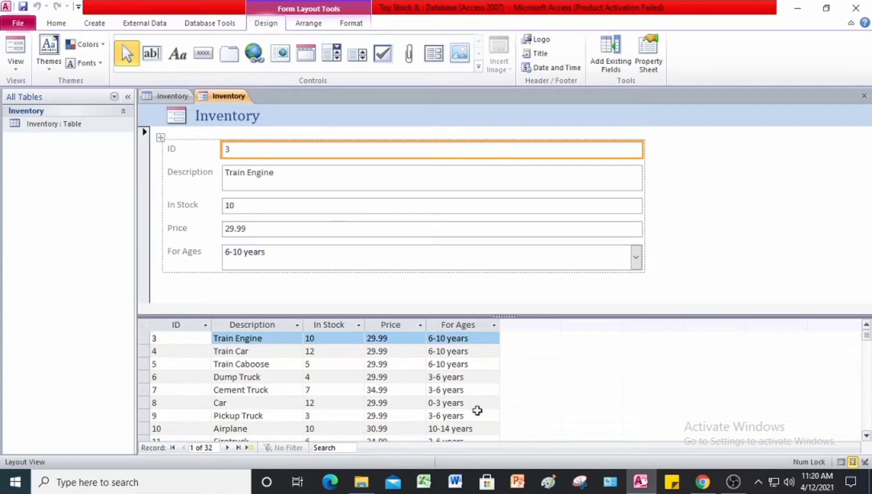
scroll(541, 373, "down", 1)
scroll(540, 371, "up", 1)
- Switch the split form to Design View and show the property sheet for the whole Form
left_click(51, 24)
left_click(15, 72)
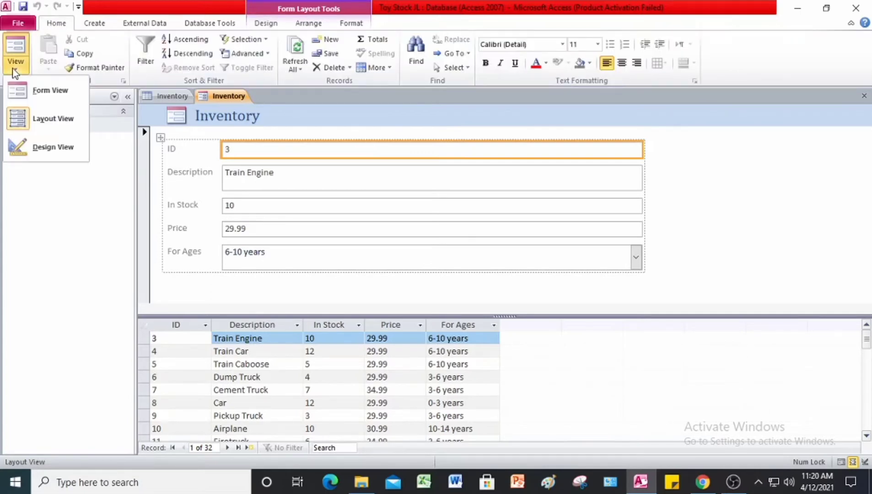
left_click(38, 153)
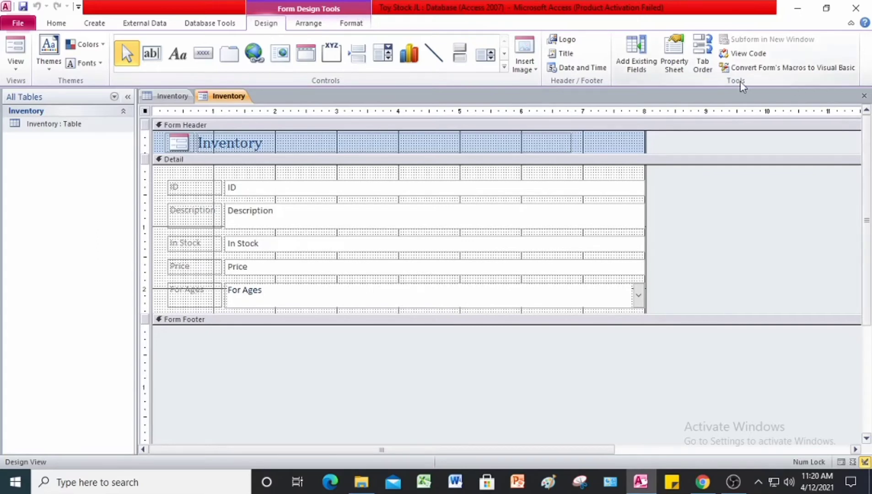
left_click(673, 59)
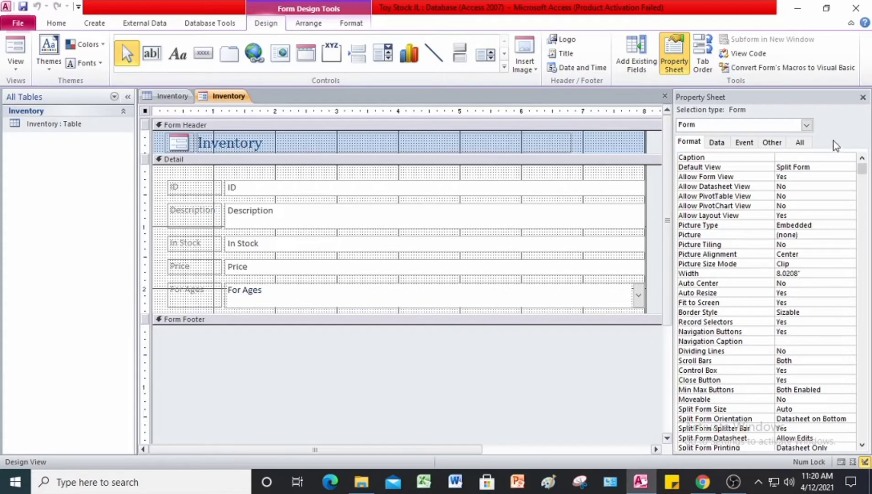
left_click(806, 125)
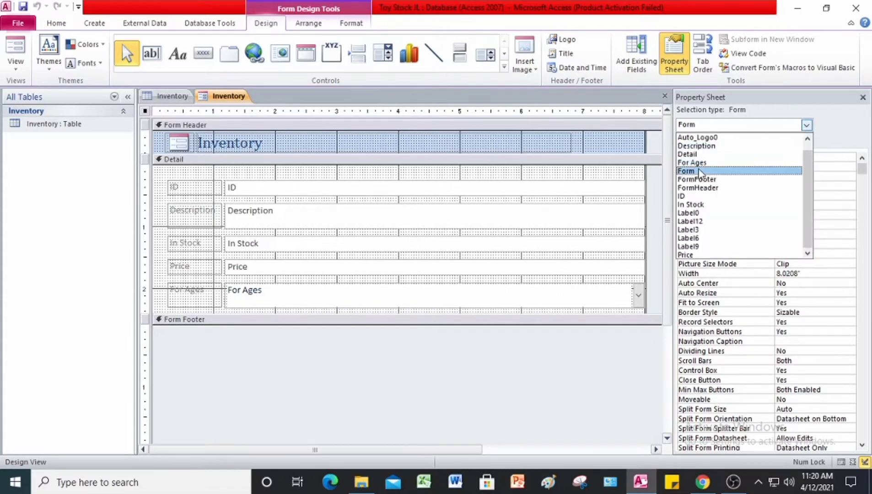
left_click(709, 170)
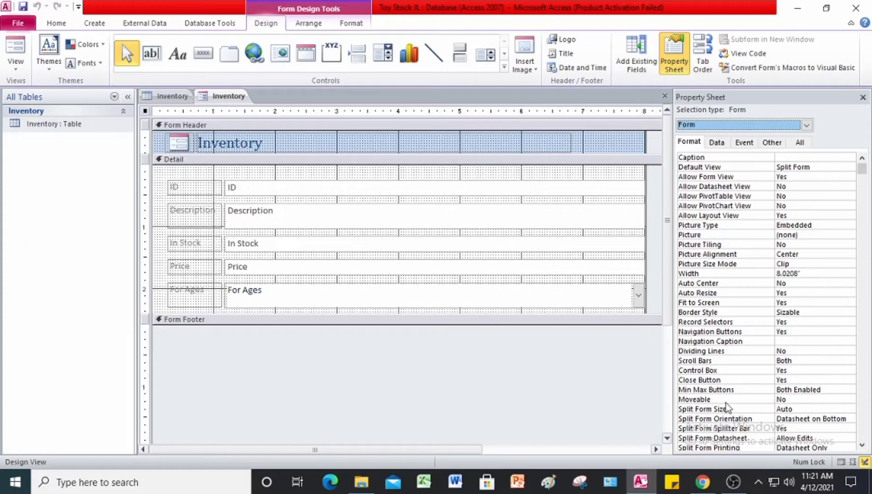
- Set the form's Split Form Orientation to Datasheet on Top and close the property sheet
scroll(726, 405, "down", 1)
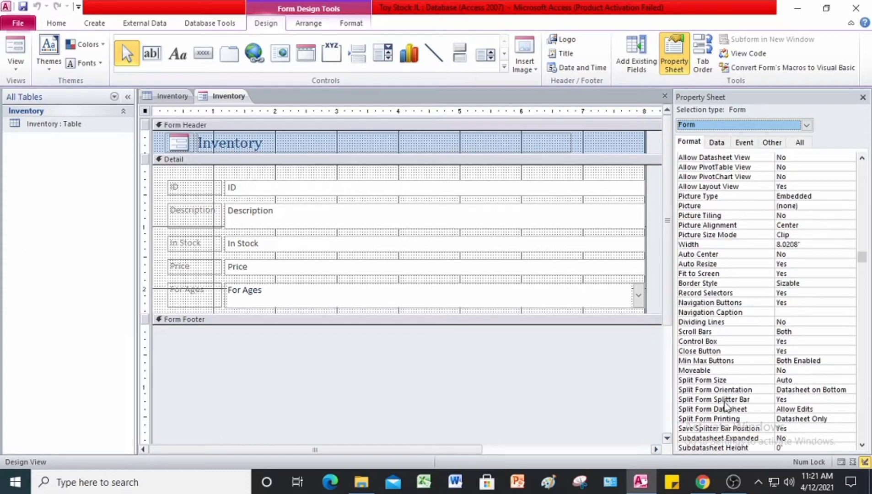
left_click(696, 391)
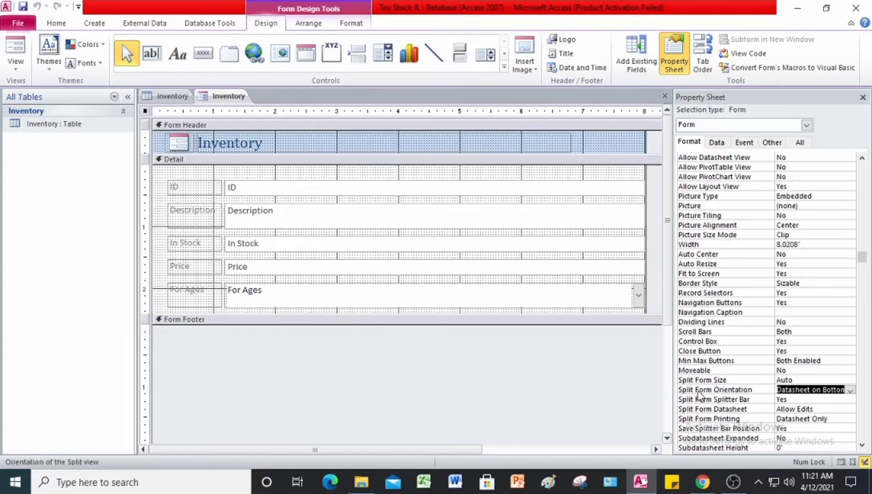
left_click(851, 390)
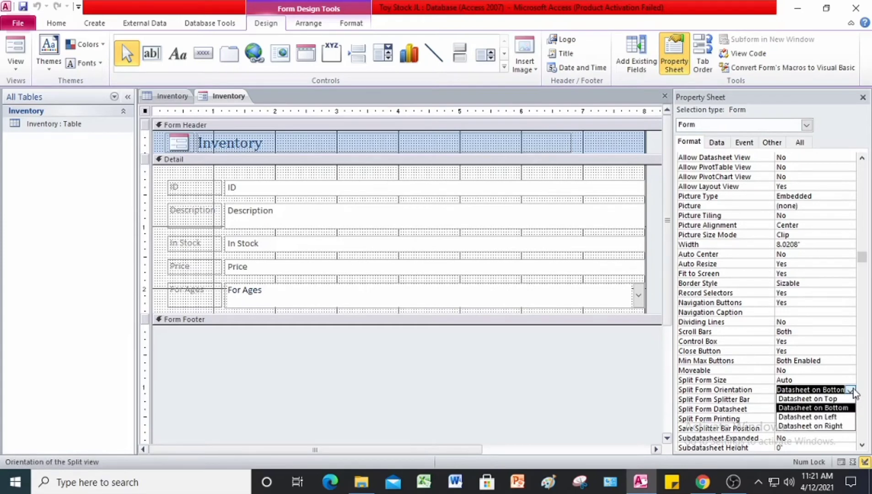
left_click(824, 399)
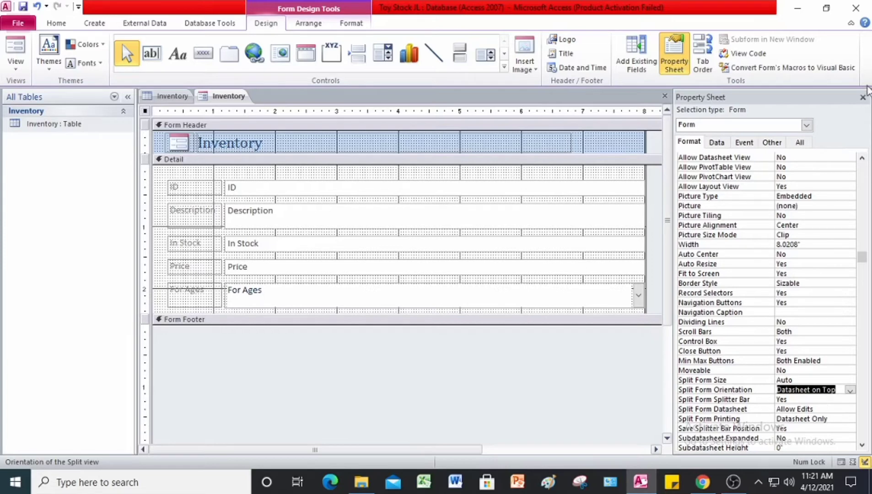
left_click(863, 97)
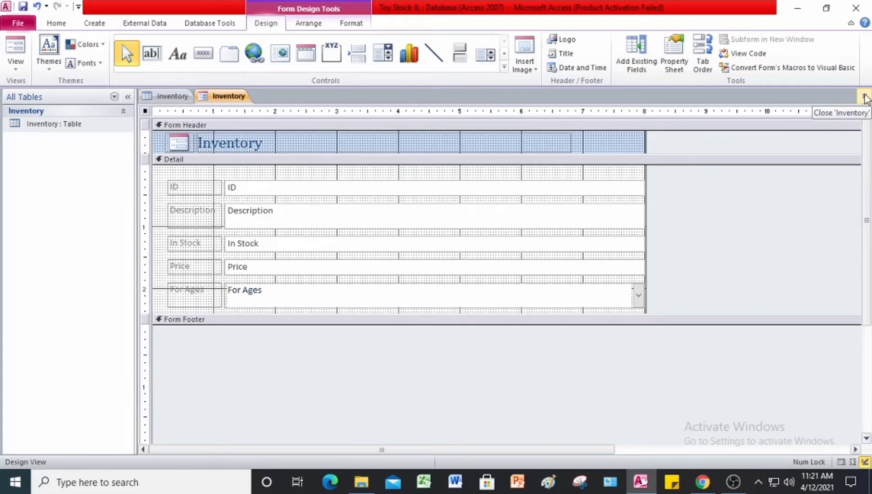
- Switch the split form to Layout View
left_click(52, 25)
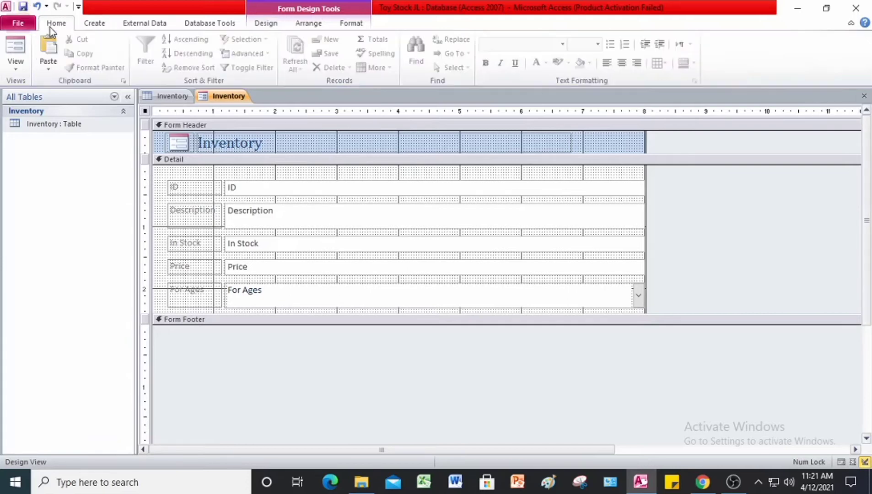
left_click(14, 71)
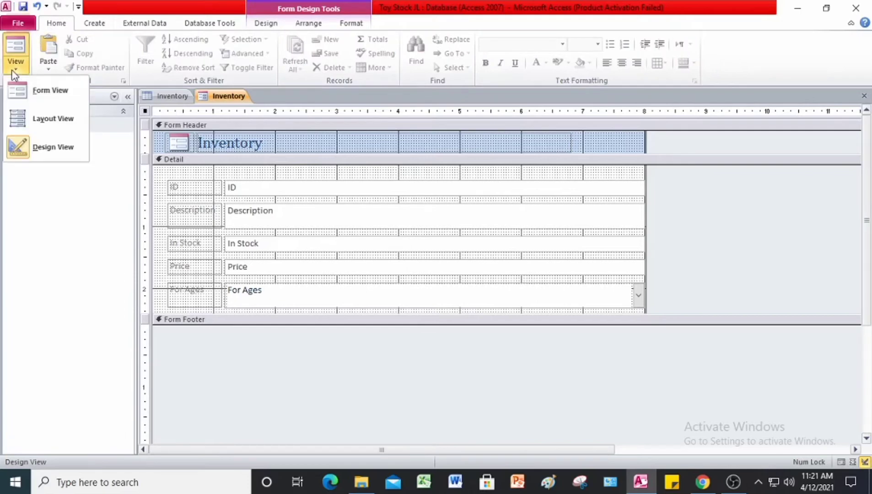
left_click(37, 120)
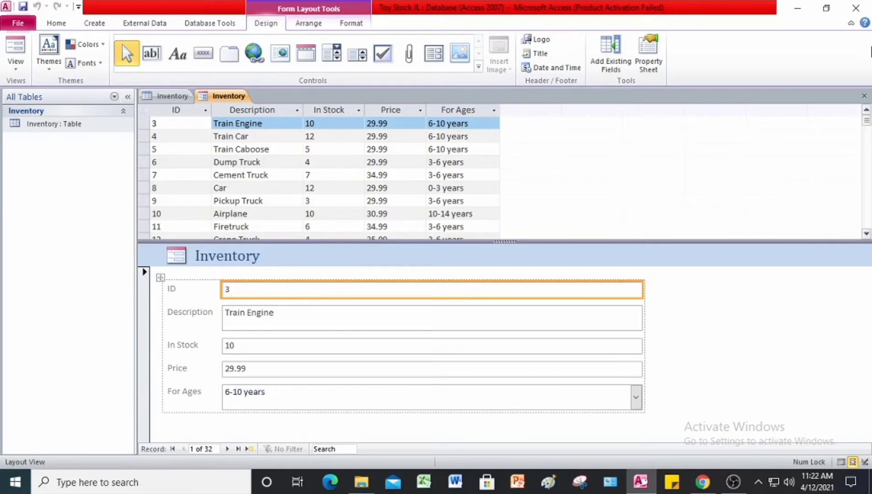
- Save the split form under the name Inventory Split and close the form
right_click(220, 101)
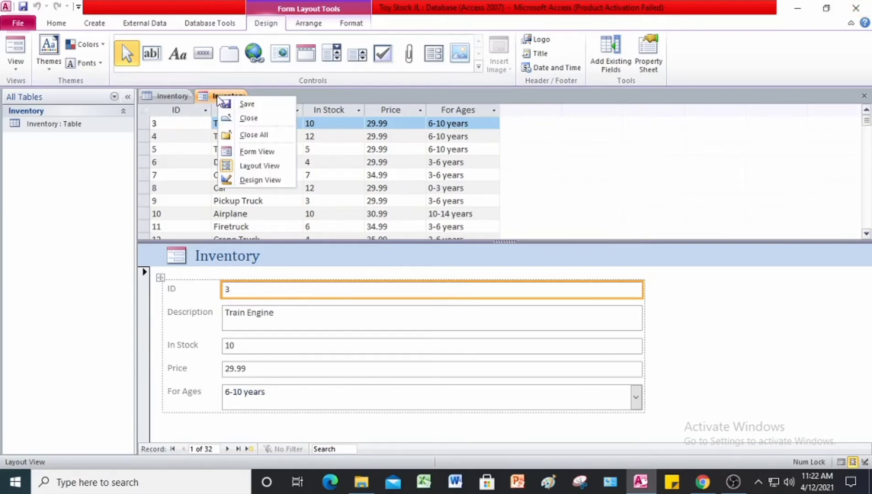
left_click(244, 104)
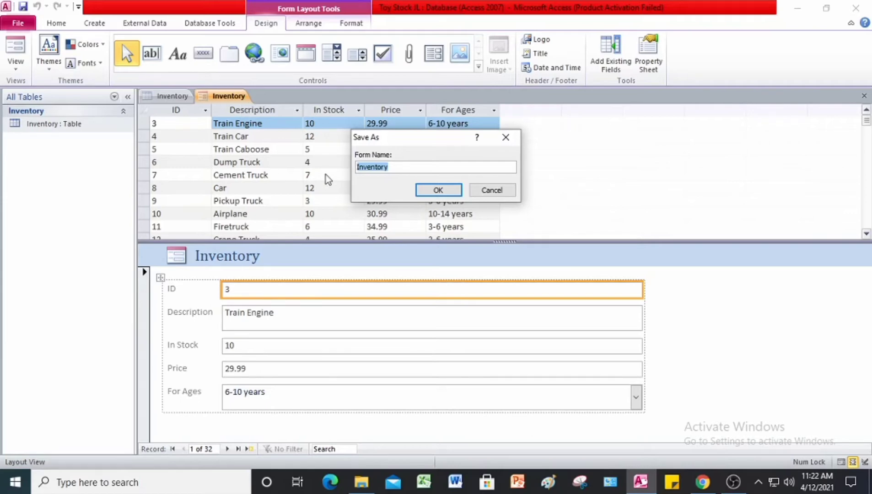
left_click(405, 169)
type("Sp")
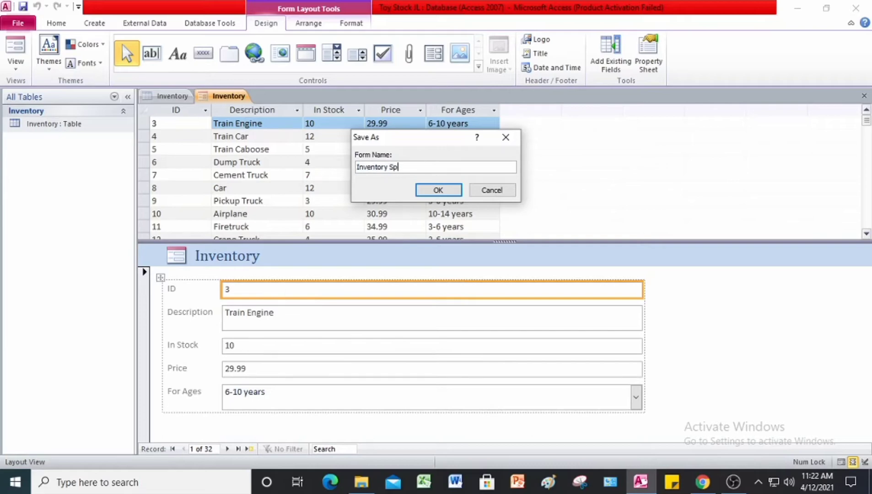
type("lit")
left_click(440, 189)
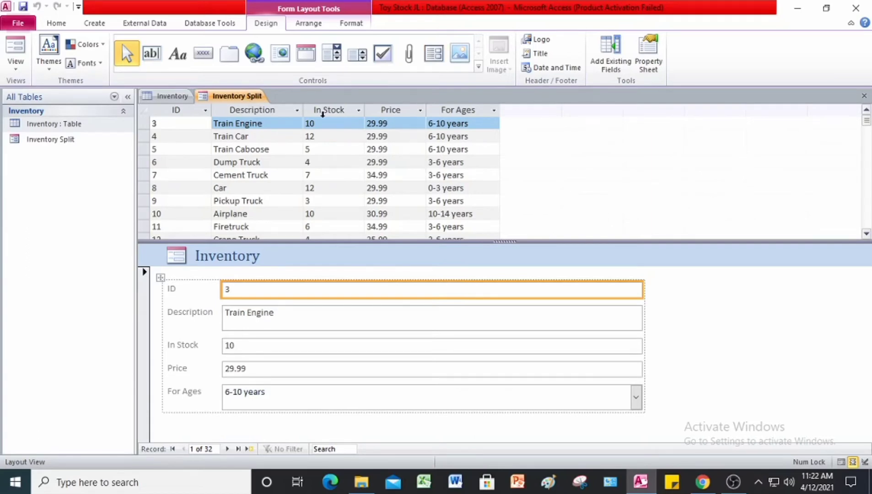
right_click(240, 97)
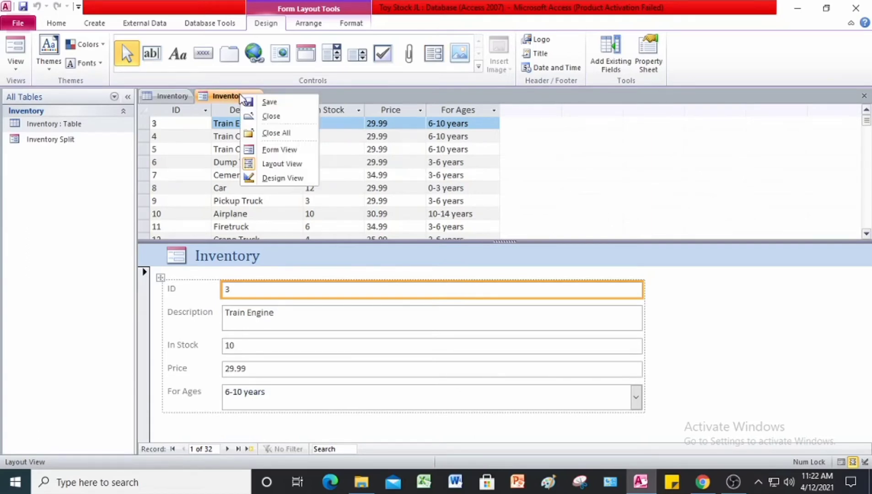
left_click(270, 116)
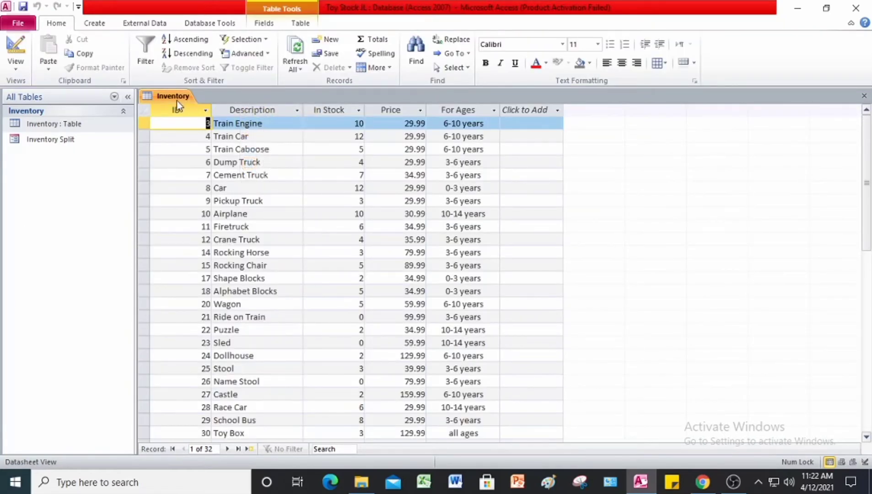
- Close the Inventory table and exit Access to close the Toy Stock JL database
right_click(172, 98)
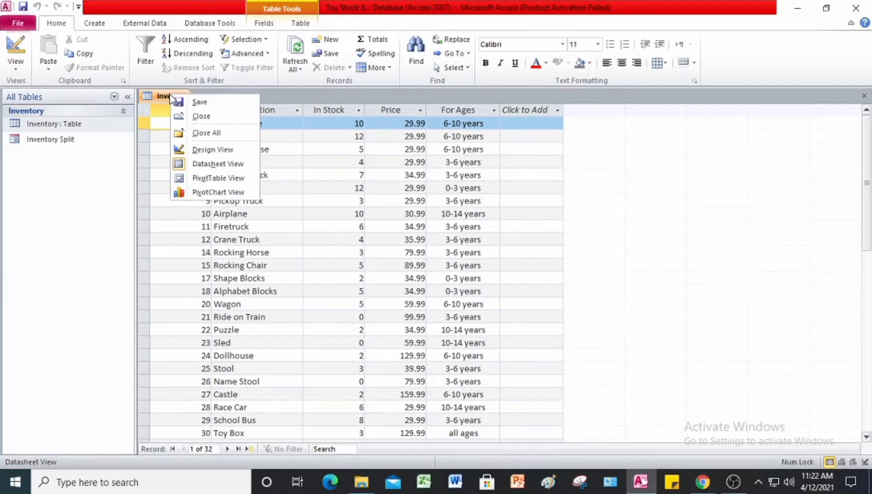
left_click(200, 117)
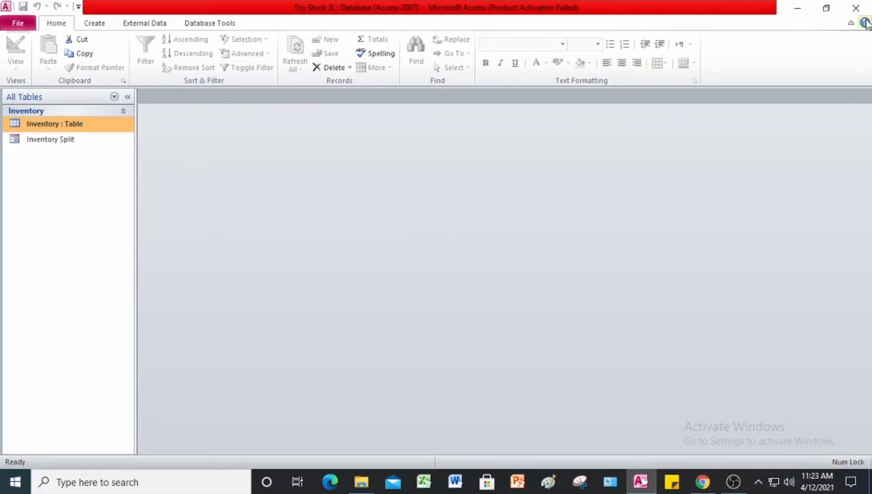
left_click(860, 7)
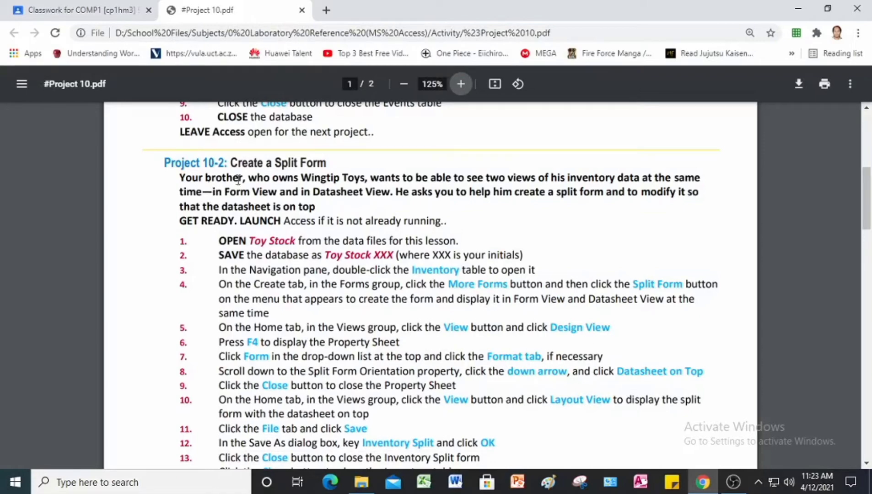
- Read the Project 10-3 instructions in the PDF, launch Access again and dismiss the activation wizard
scroll(300, 250, "down", 5)
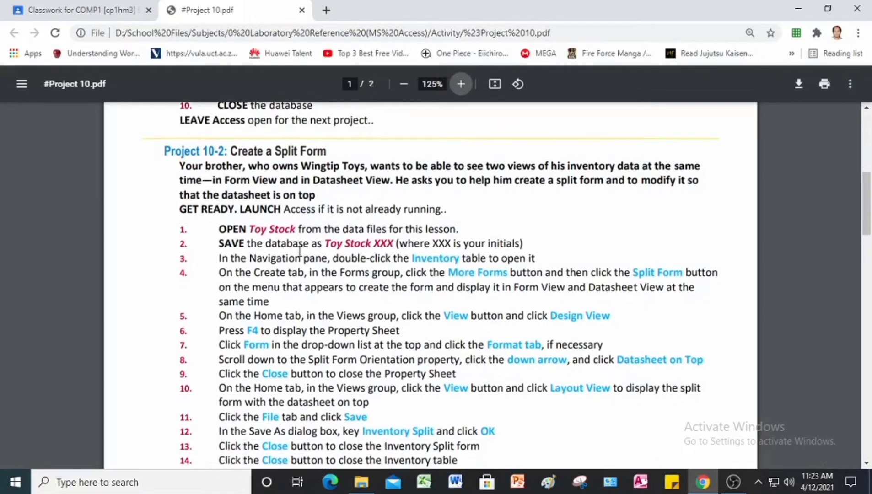
scroll(300, 250, "down", 3)
scroll(274, 233, "up", 2)
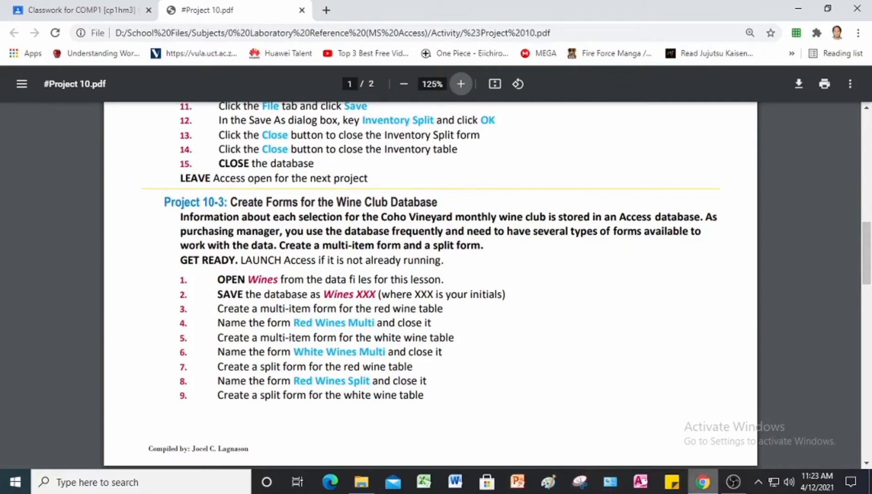
left_click(635, 490)
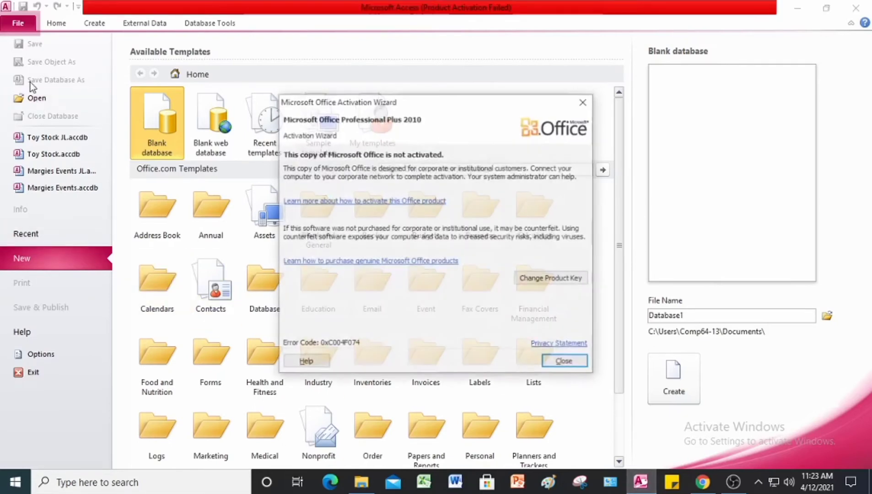
left_click(582, 102)
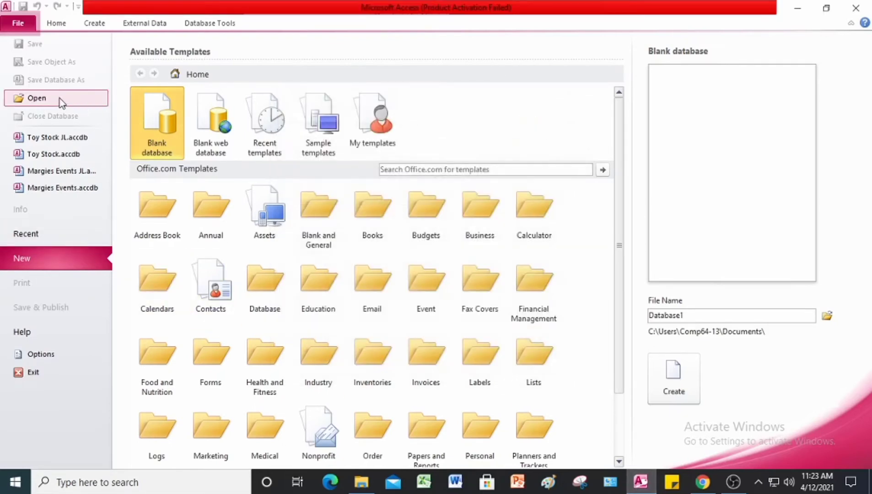
- Open the Wines database from the Lesson 10 Advance Forms folder and enable its content
left_click(60, 98)
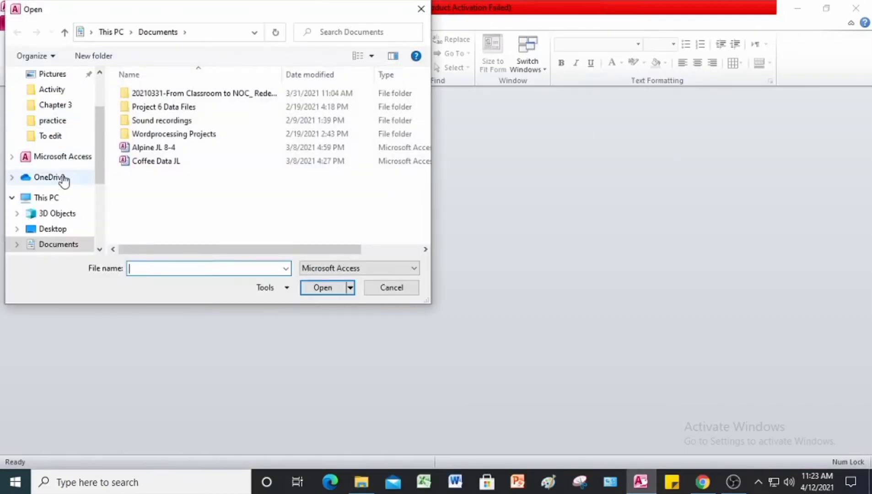
scroll(61, 154, "down", 4)
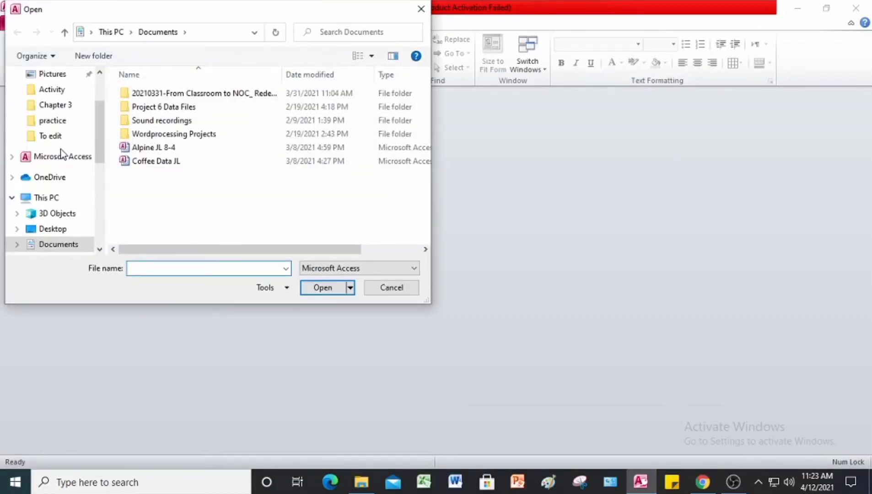
scroll(61, 154, "down", 1)
scroll(62, 174, "down", 1)
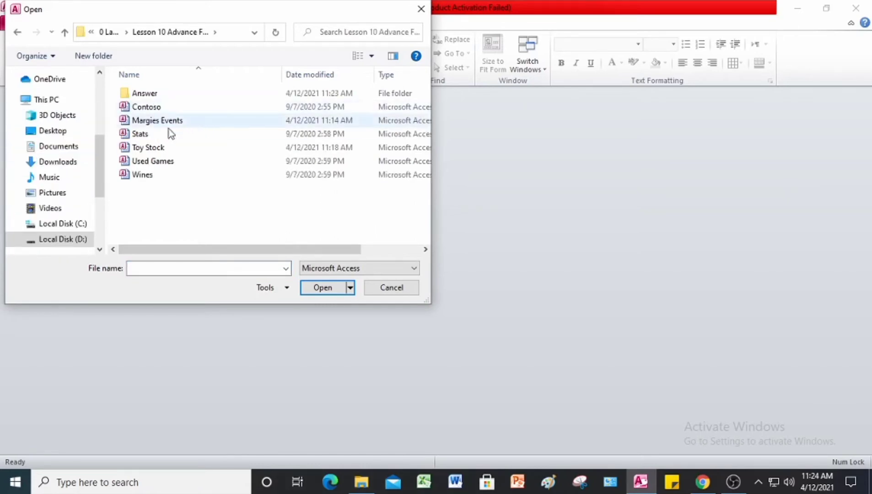
left_click(151, 176)
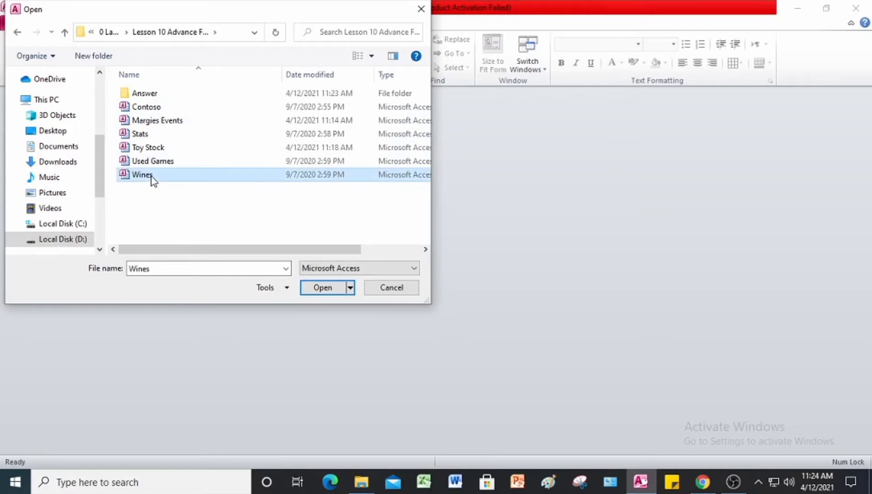
left_click(321, 288)
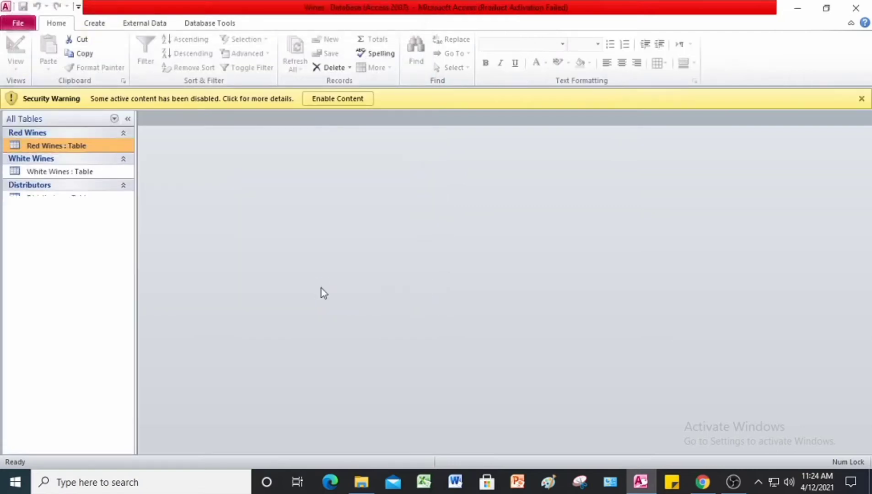
left_click(337, 99)
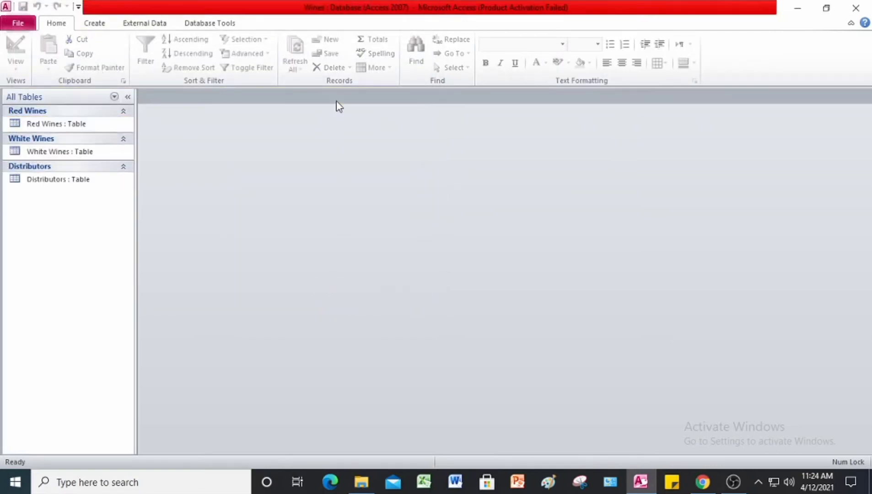
- Save the database as Wines JL in the Answer folder and enable the copy's content
left_click(14, 24)
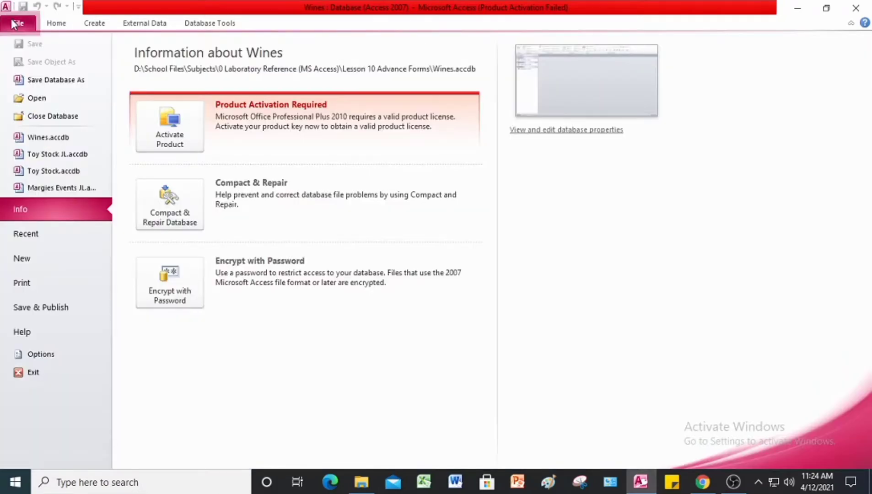
left_click(38, 80)
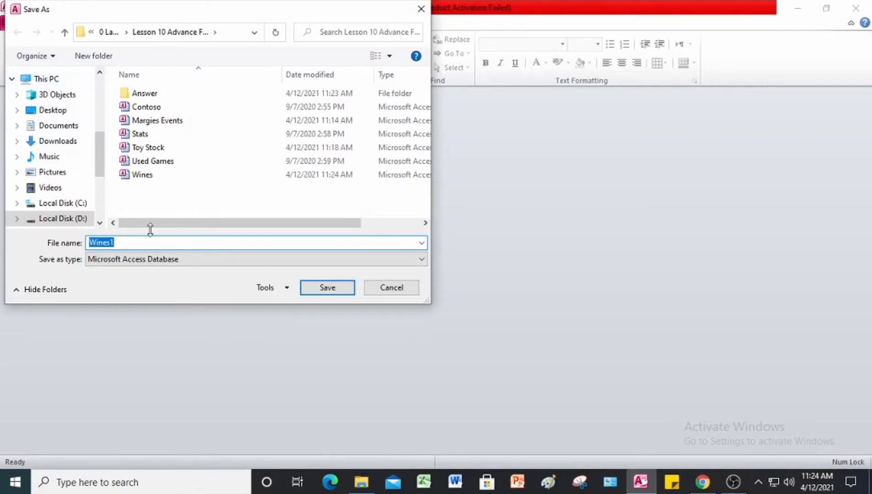
left_click(143, 239)
type("1")
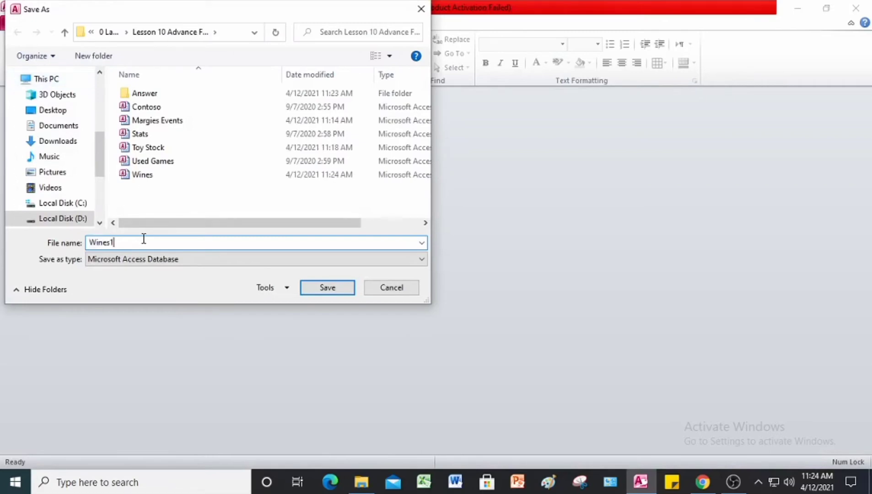
key("BackSpace")
key("Escape")
type("JL")
double_click(155, 97)
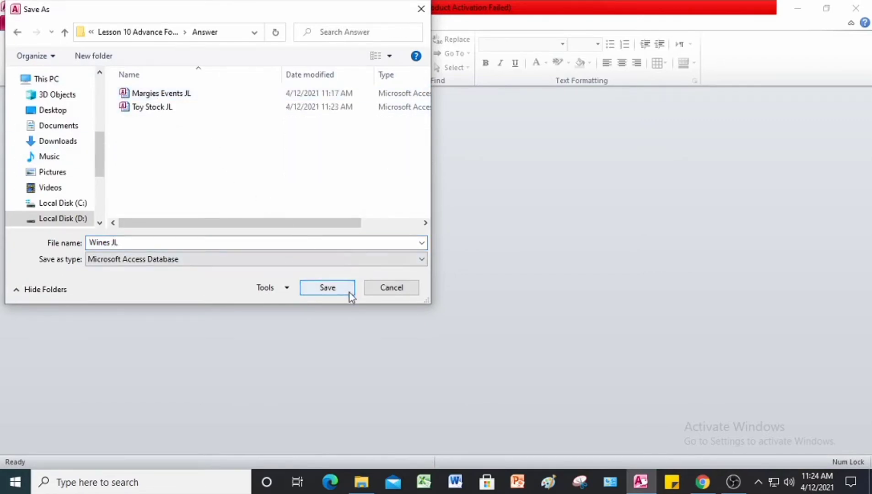
left_click(328, 287)
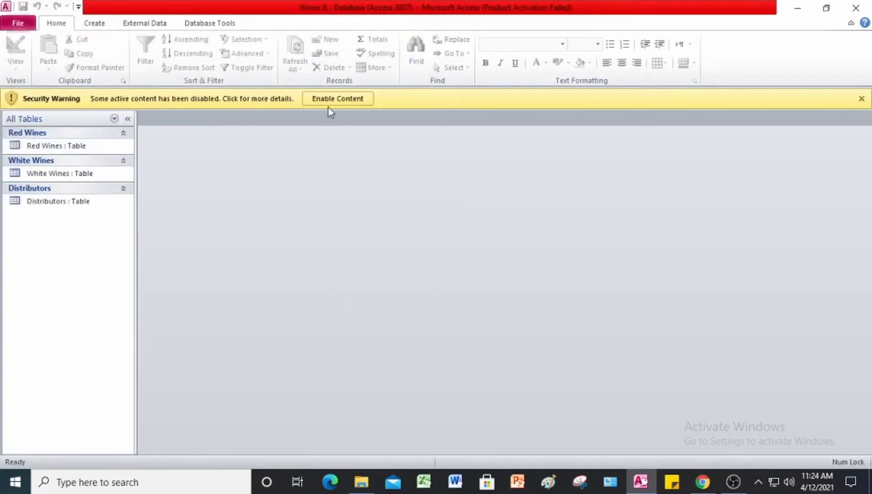
left_click(338, 99)
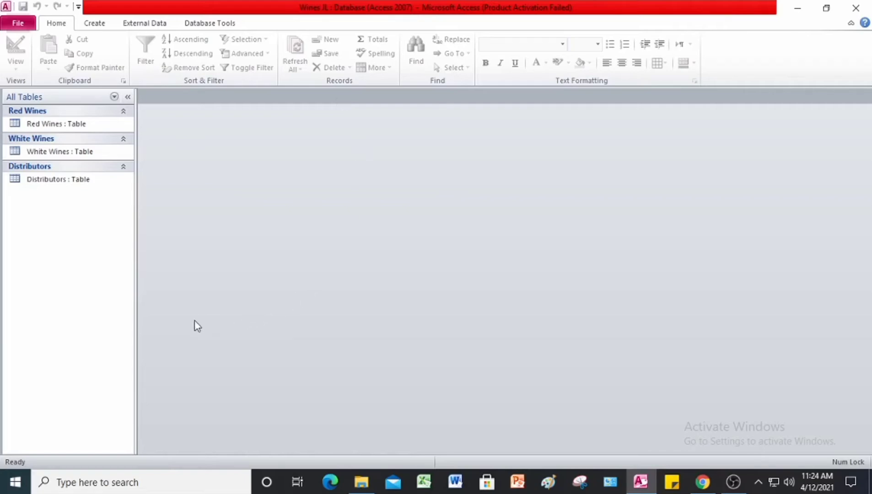
- Open the Red Wines table and create a Multiple Items form from it
double_click(59, 129)
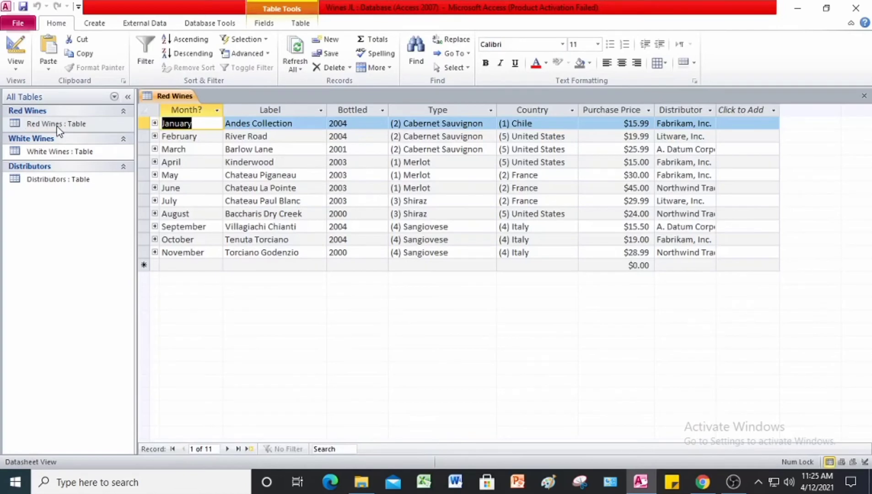
left_click(94, 23)
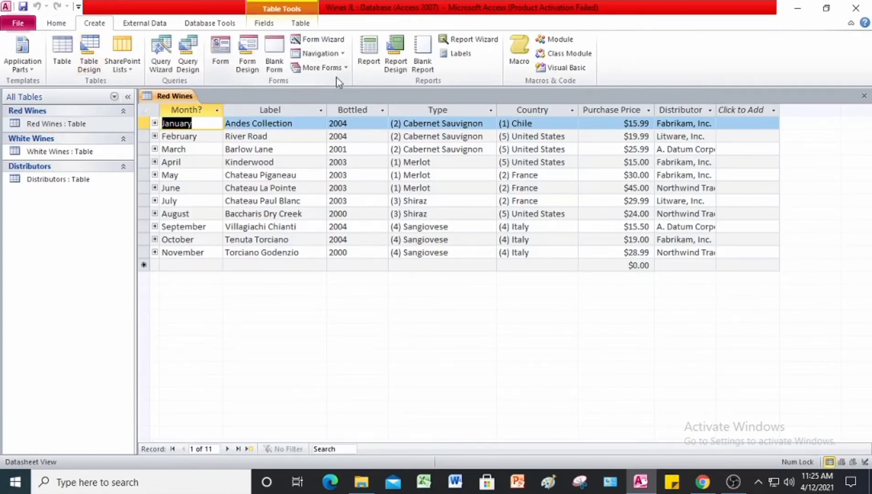
left_click(345, 68)
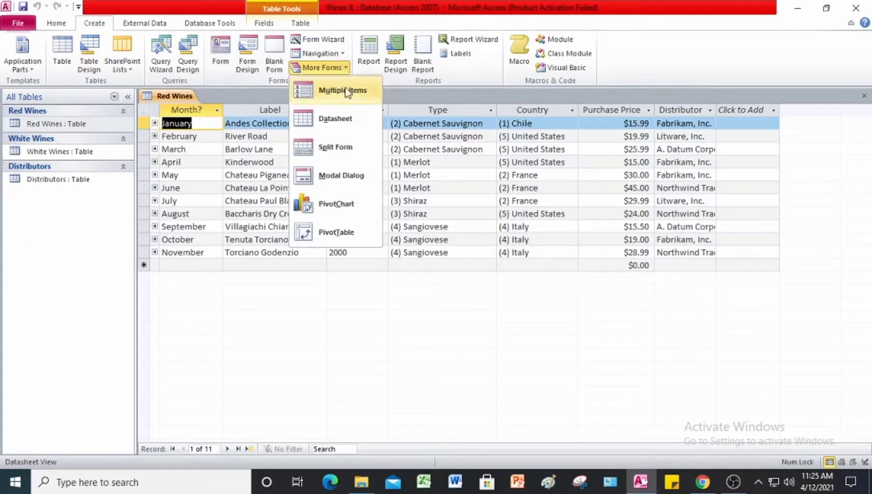
left_click(344, 92)
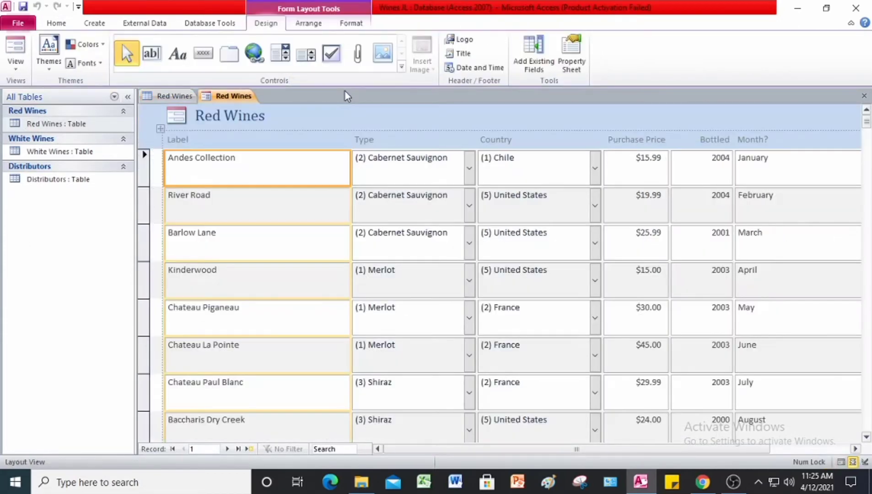
scroll(341, 250, "down", 1)
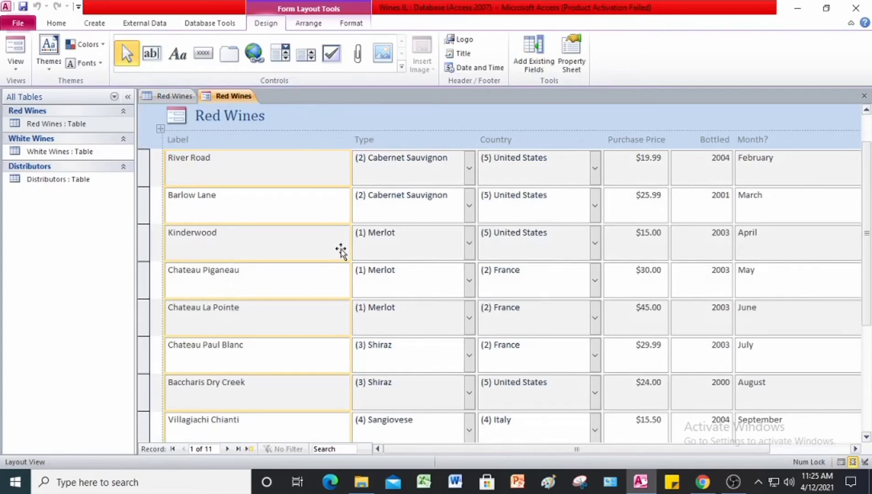
- Save the multi-item form under the name Red Wines Multi and close the form
right_click(246, 97)
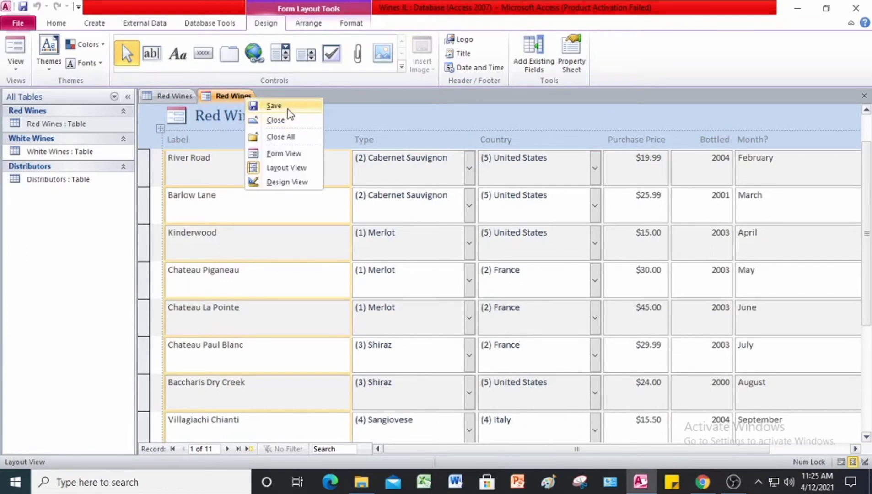
left_click(274, 106)
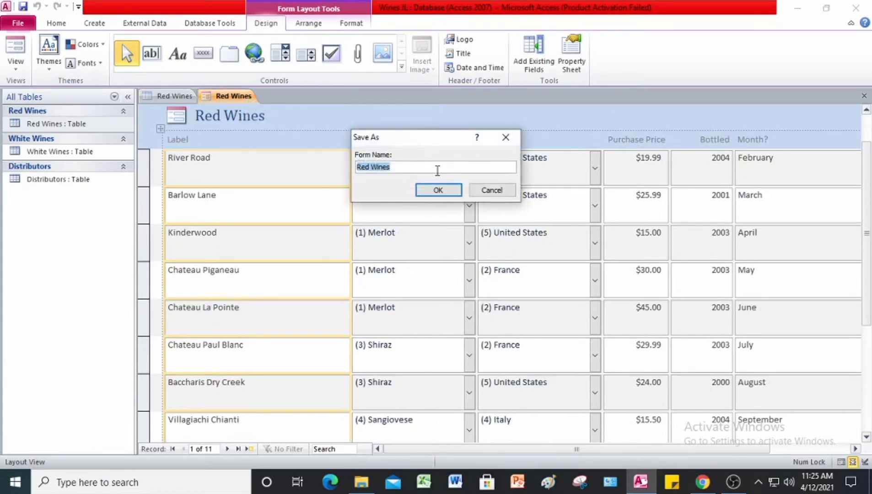
left_click(416, 163)
type("Mul")
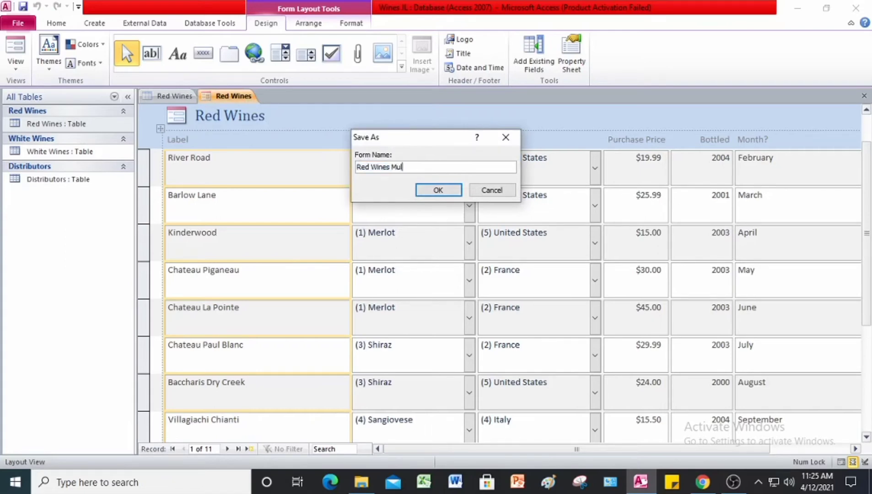
type("ti")
left_click(438, 190)
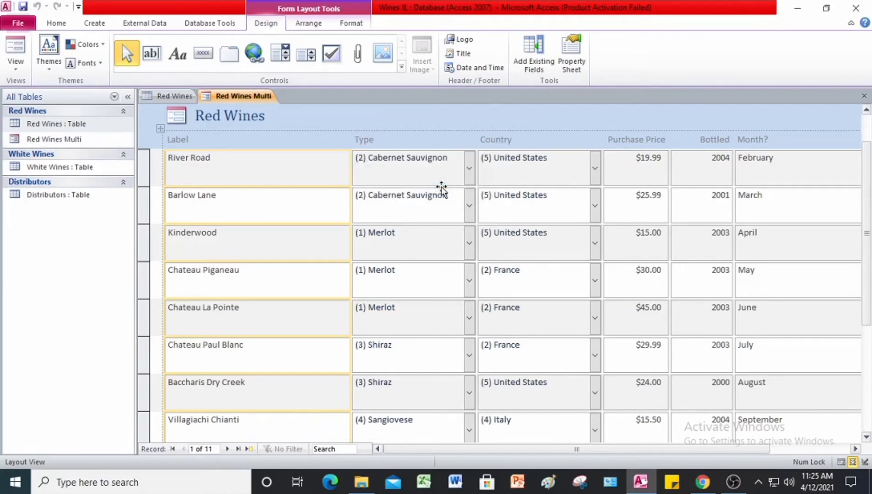
scroll(442, 189, "down", 1)
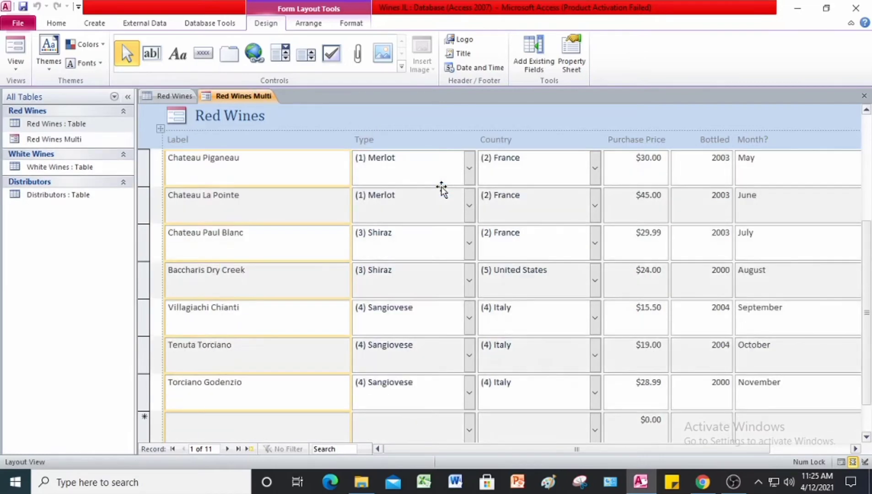
scroll(441, 189, "up", 1)
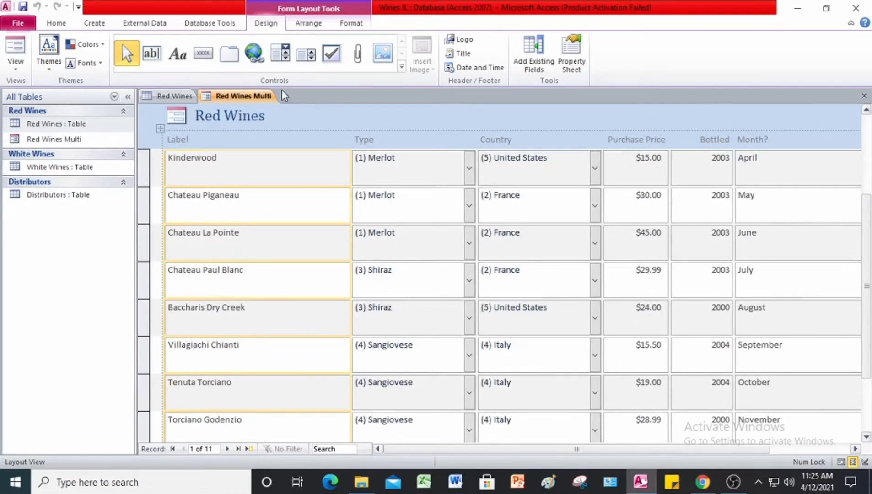
right_click(248, 101)
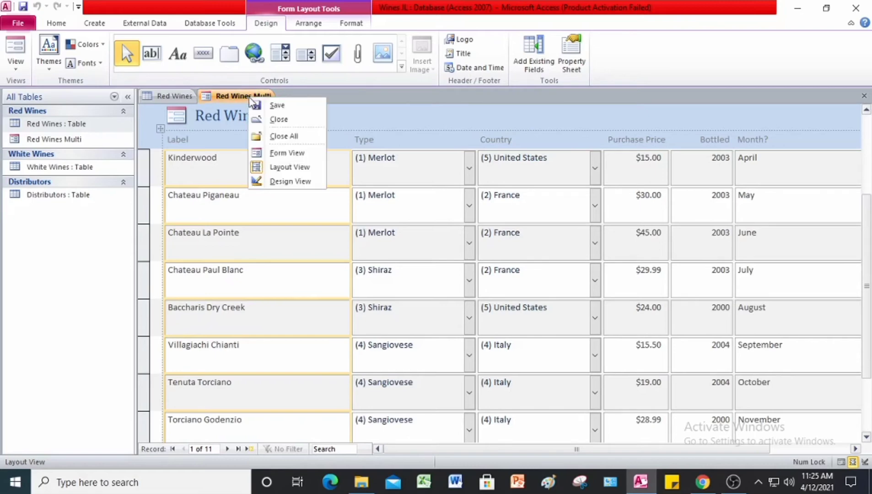
left_click(278, 119)
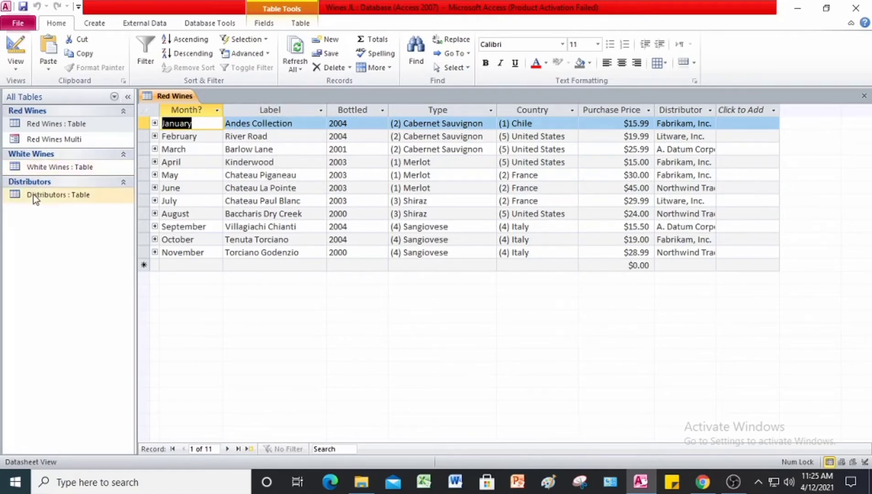
- Open the White Wines table and create a Multiple Items form from it
double_click(44, 167)
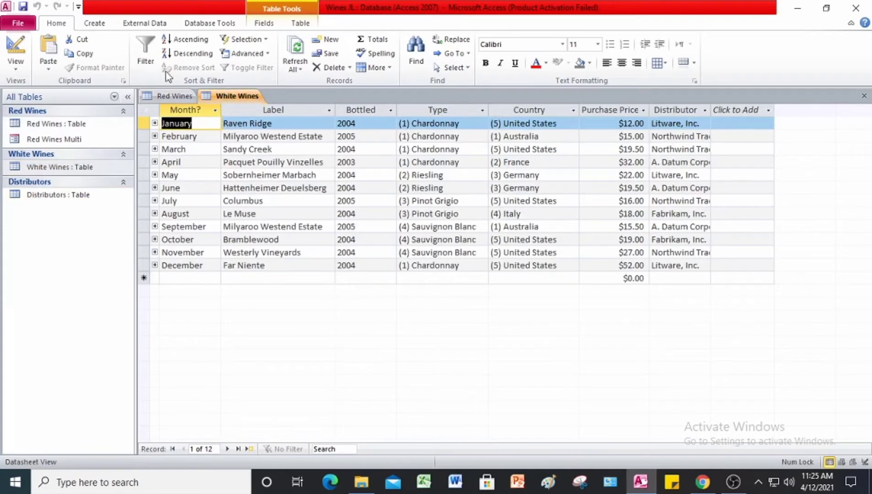
left_click(106, 25)
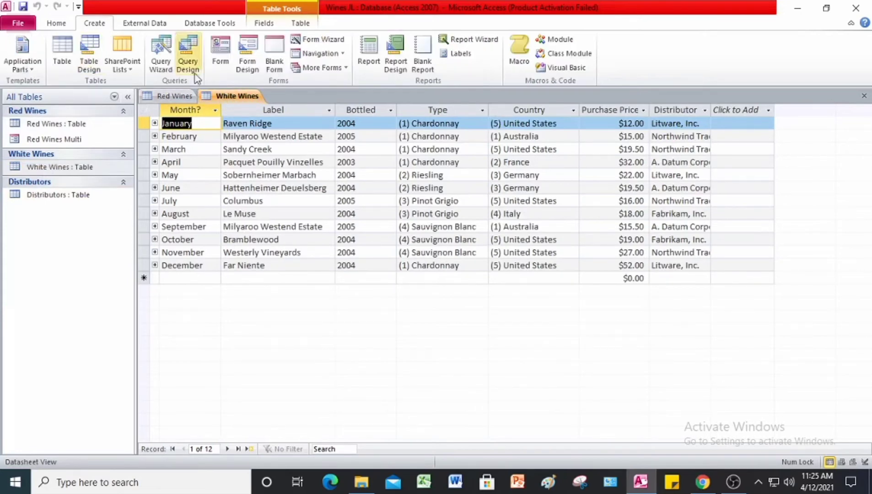
left_click(342, 69)
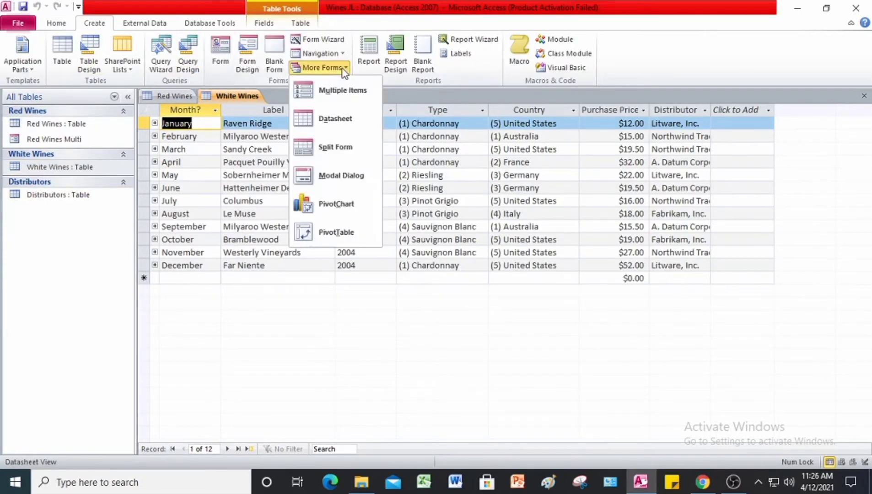
left_click(345, 89)
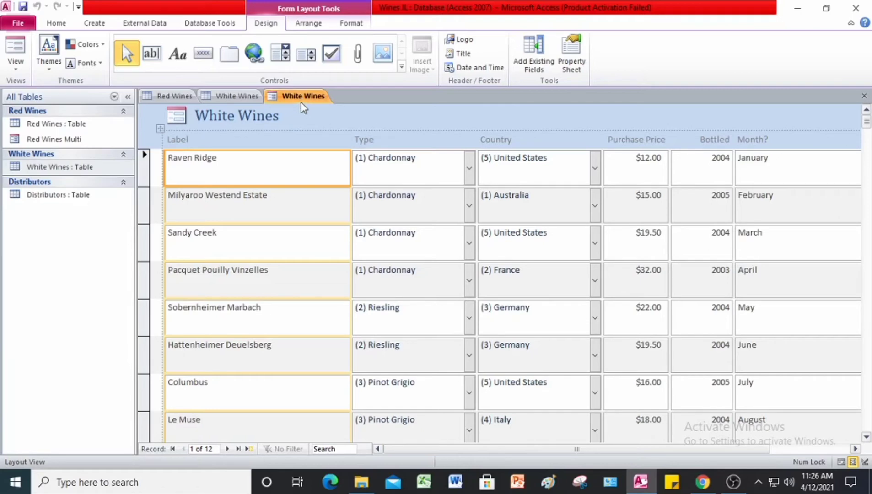
- Save the new multi-item form as White Wines Multi and close it
right_click(303, 98)
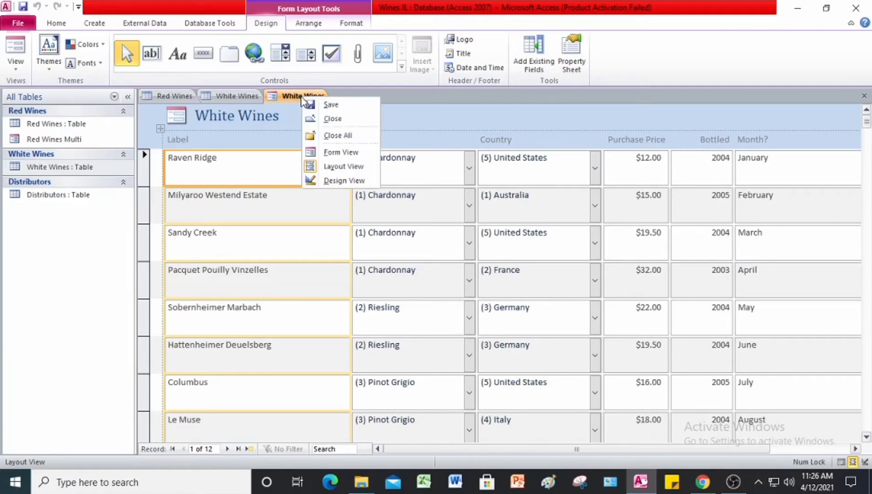
left_click(329, 105)
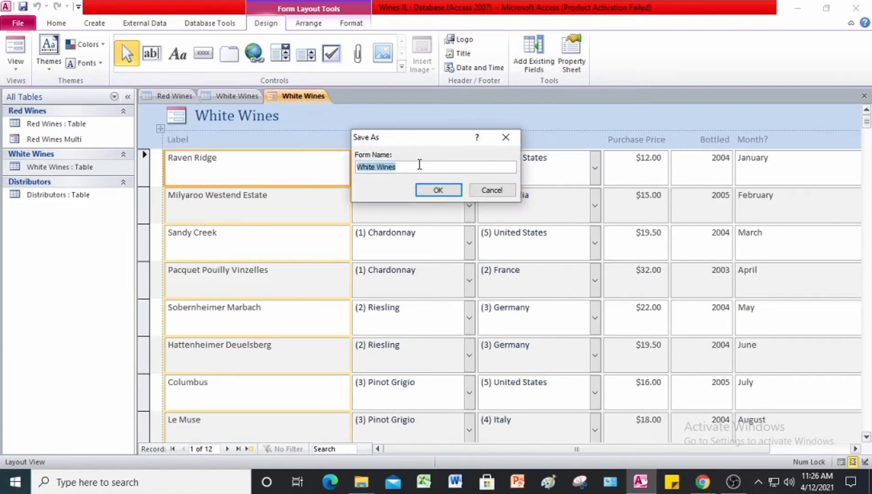
left_click(419, 165)
type("Multi")
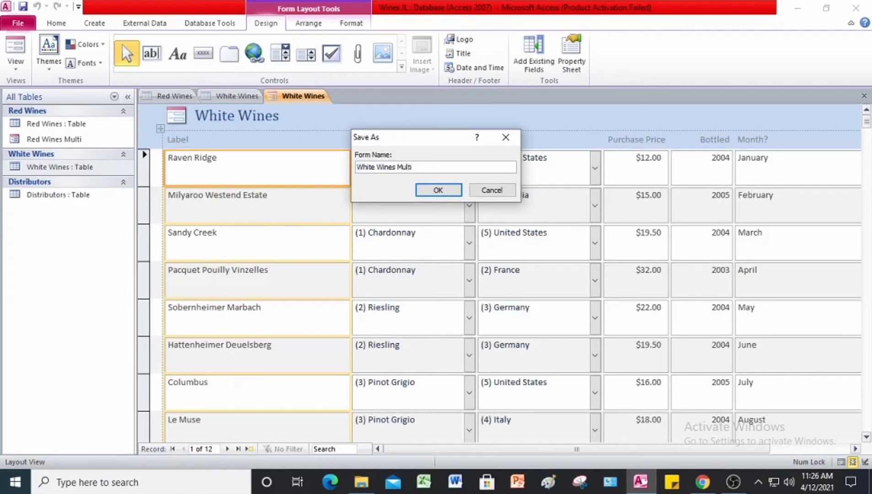
left_click(453, 192)
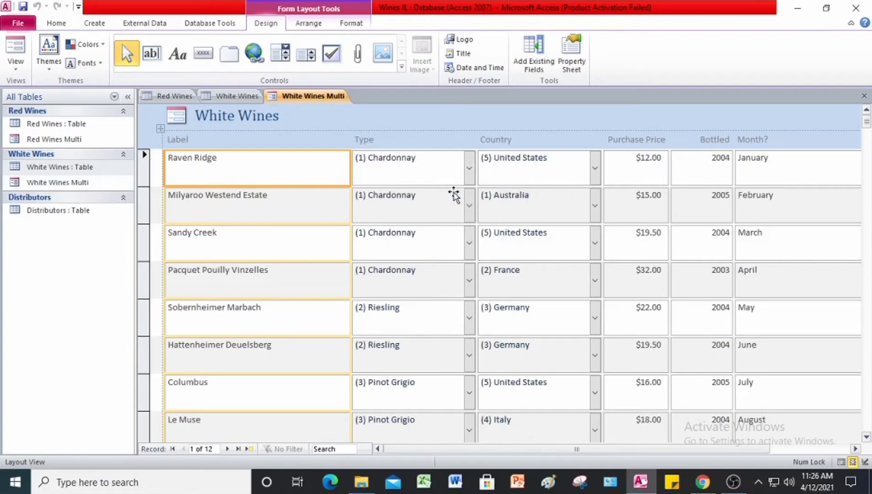
right_click(324, 102)
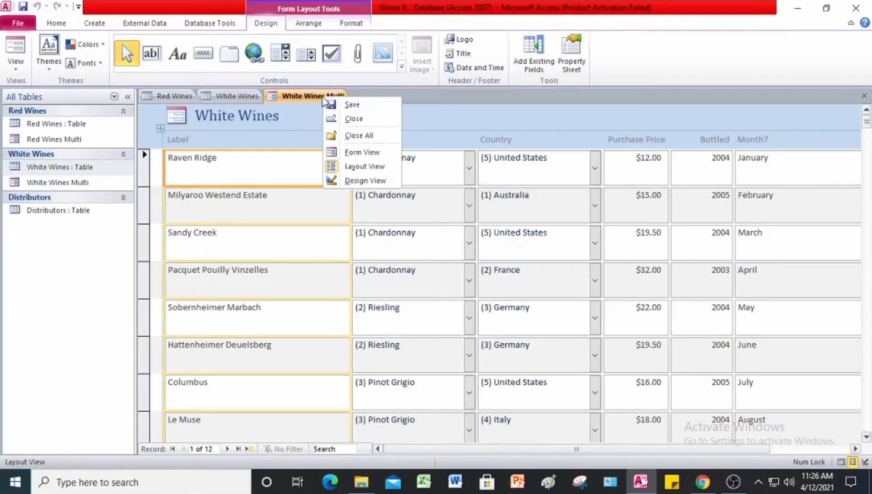
left_click(346, 119)
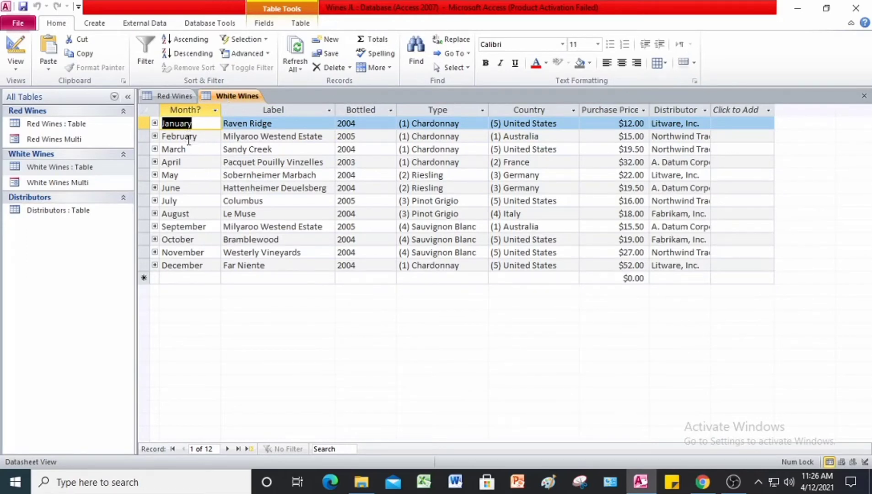
- Switch to the open Red Wines table and create a Split Form from it
left_click(168, 98)
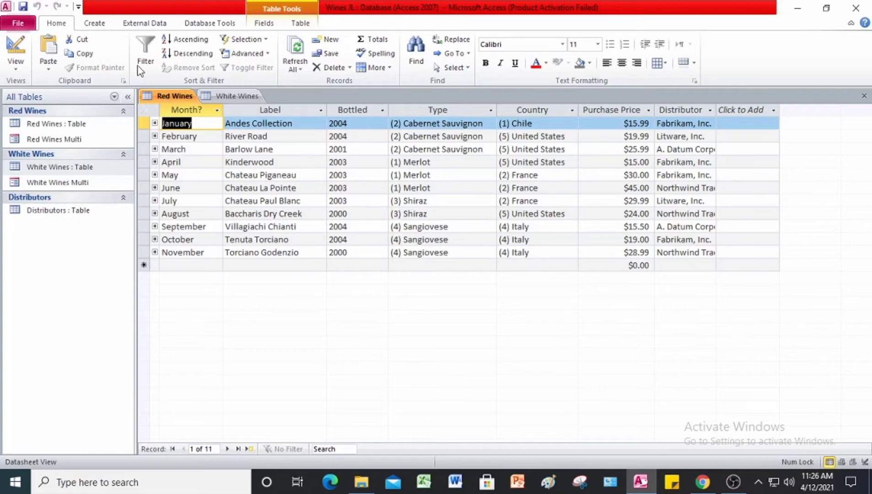
left_click(103, 26)
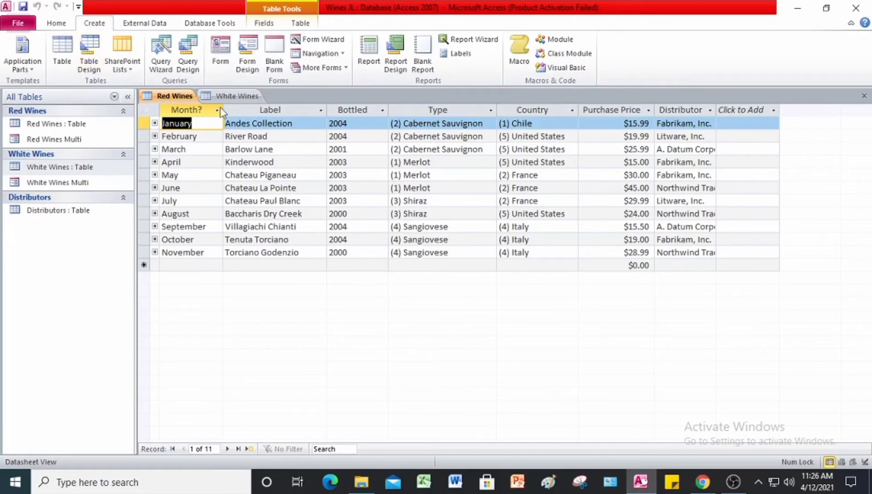
left_click(343, 70)
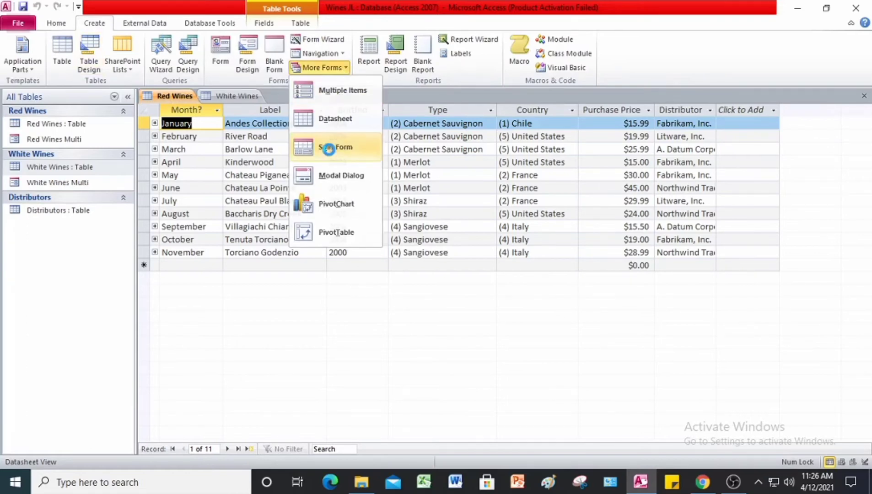
left_click(331, 151)
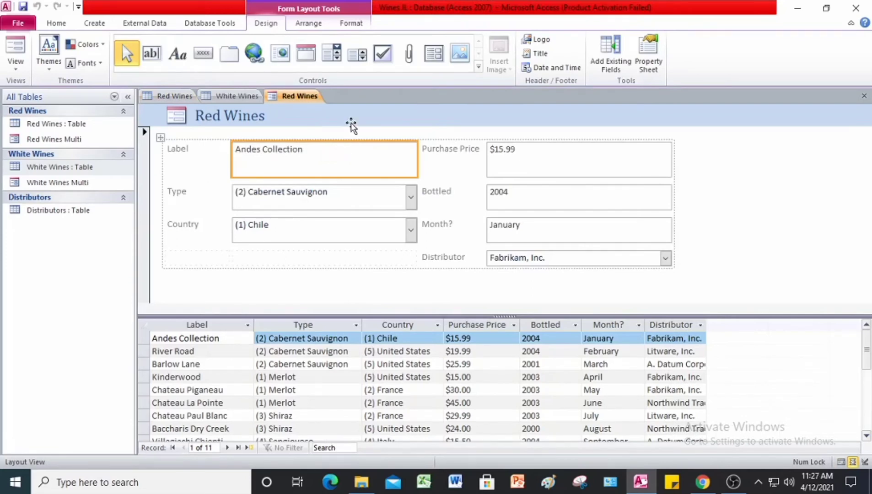
- Save the new split form as Red Wines Split and close it
right_click(302, 100)
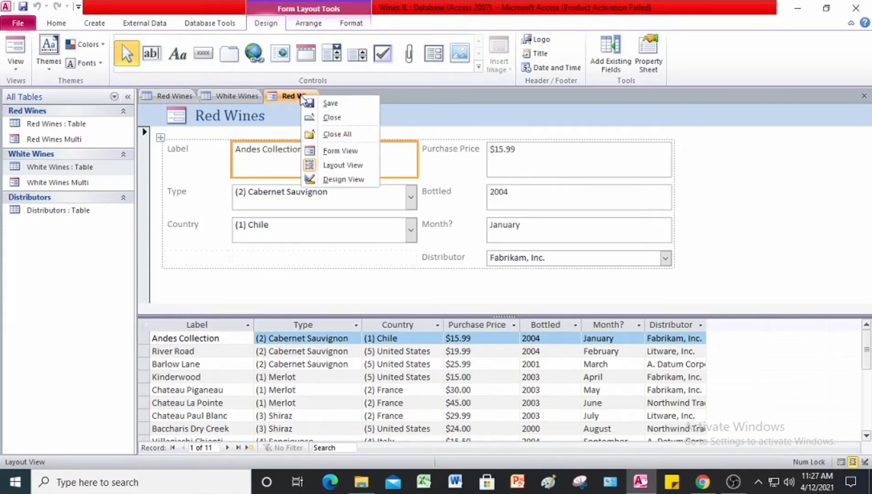
left_click(336, 104)
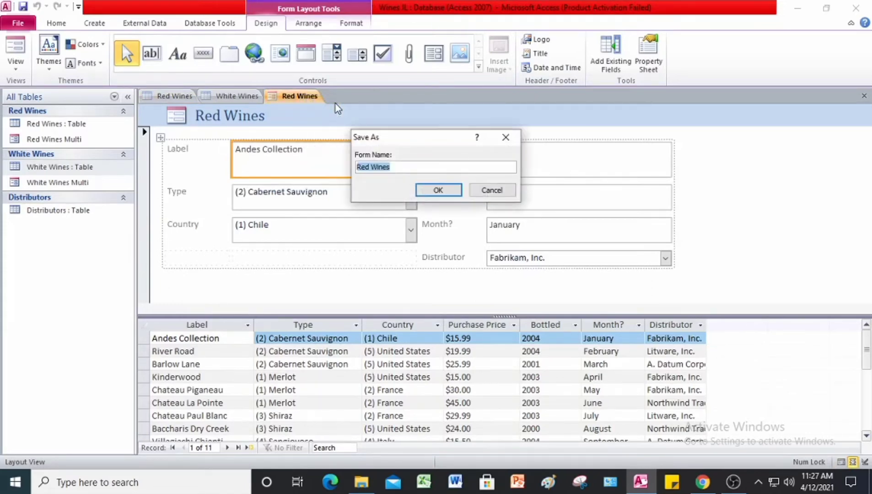
left_click(410, 167)
type("Split")
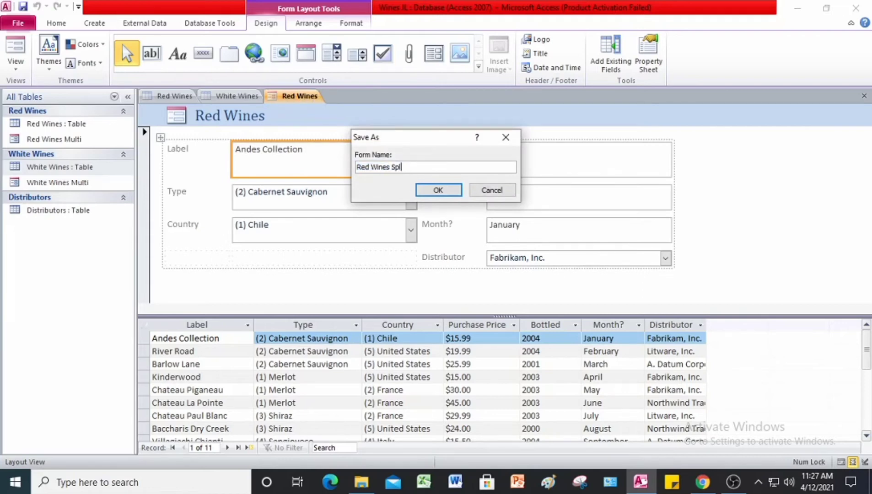
left_click(453, 190)
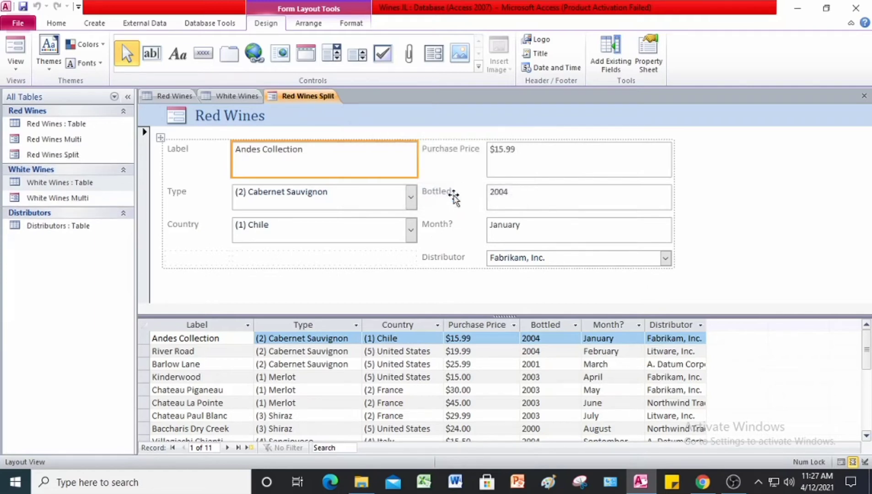
right_click(311, 95)
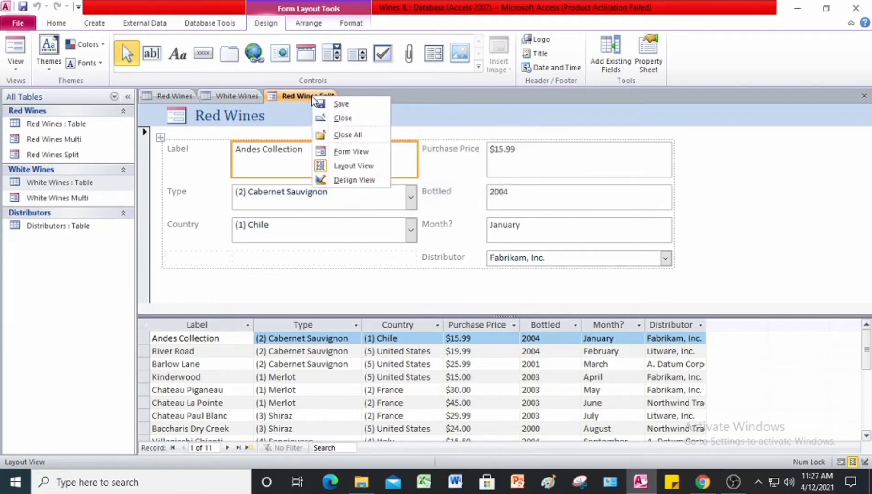
left_click(343, 119)
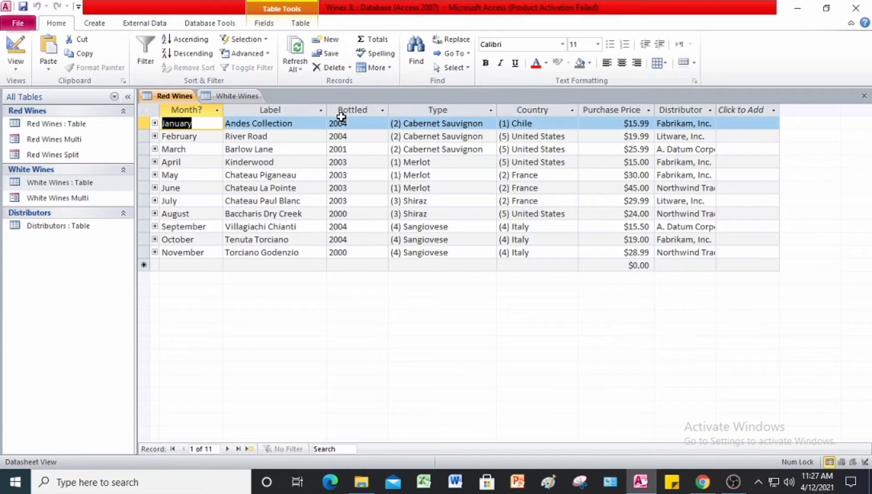
- Switch to the open White Wines table and create a Split Form from it
left_click(233, 97)
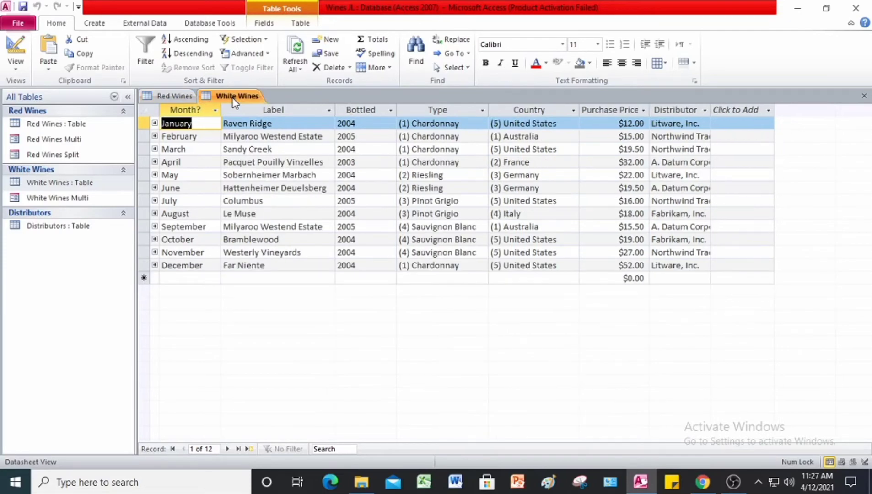
left_click(95, 23)
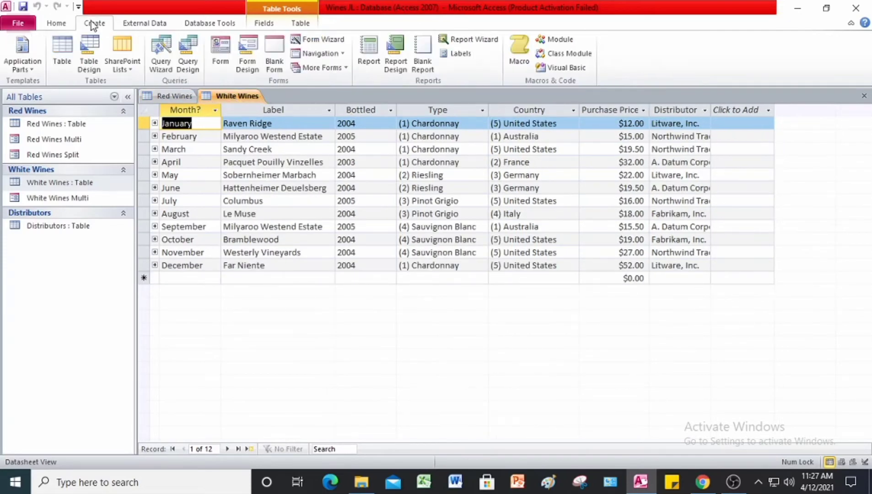
left_click(338, 68)
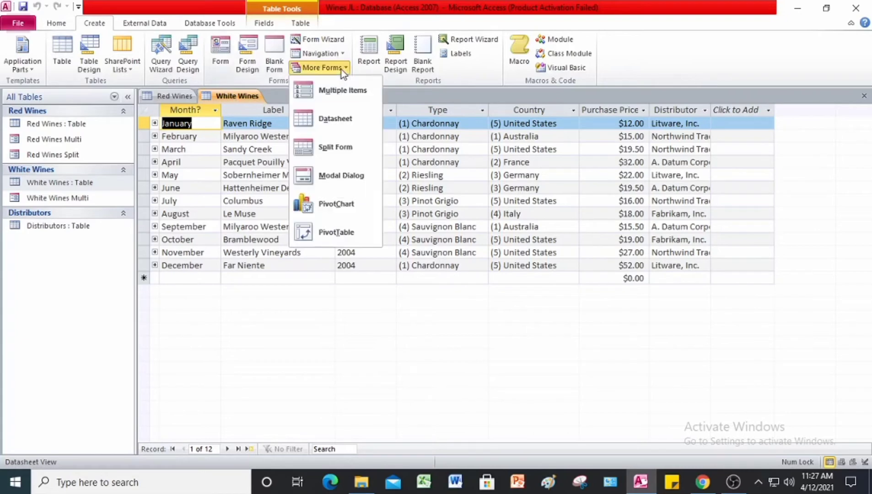
left_click(328, 148)
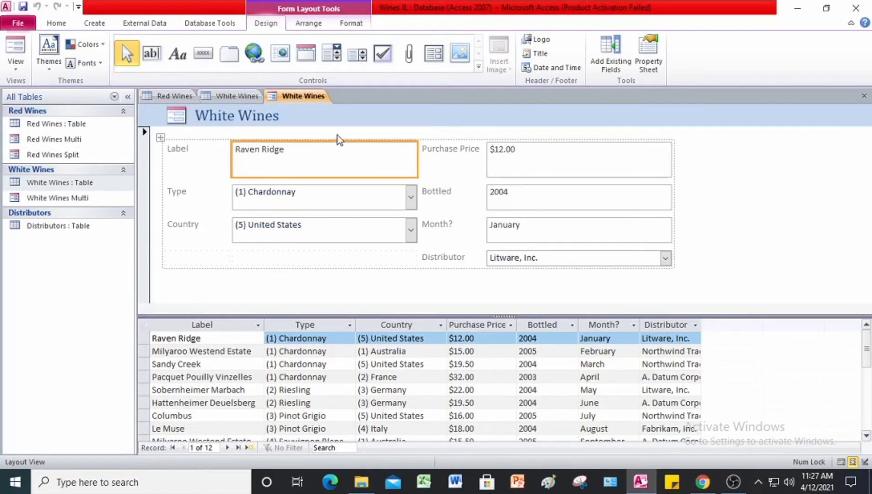
- Save the new split form as White Wines Split and close it
right_click(307, 98)
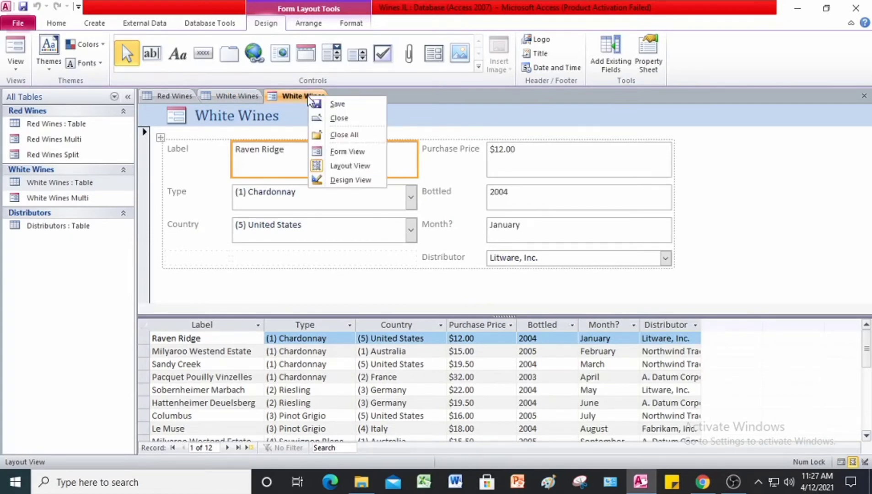
left_click(349, 109)
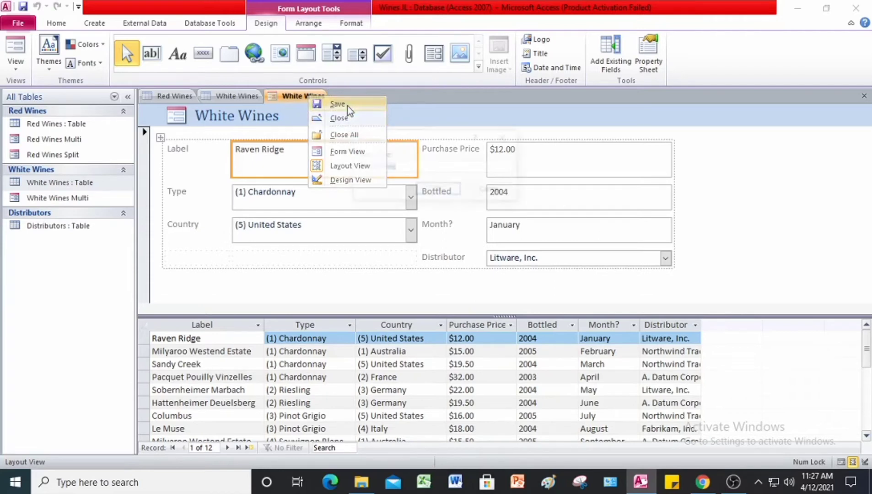
left_click(426, 167)
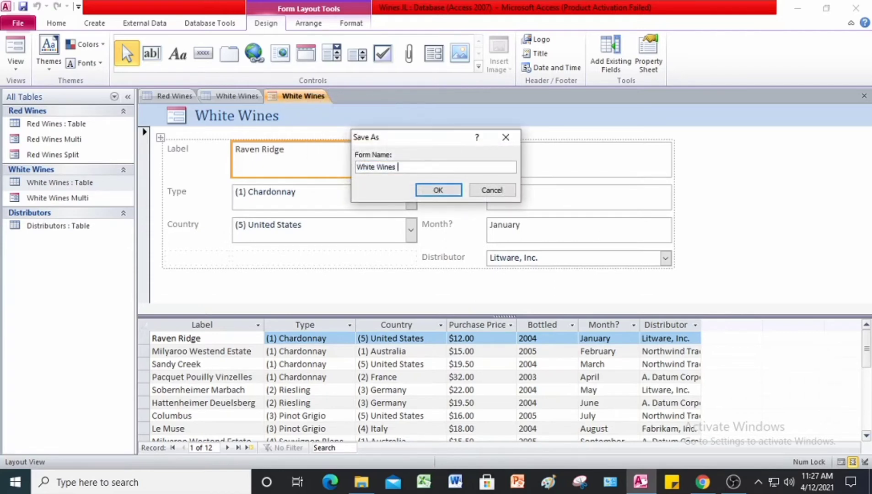
type("Split")
left_click(451, 189)
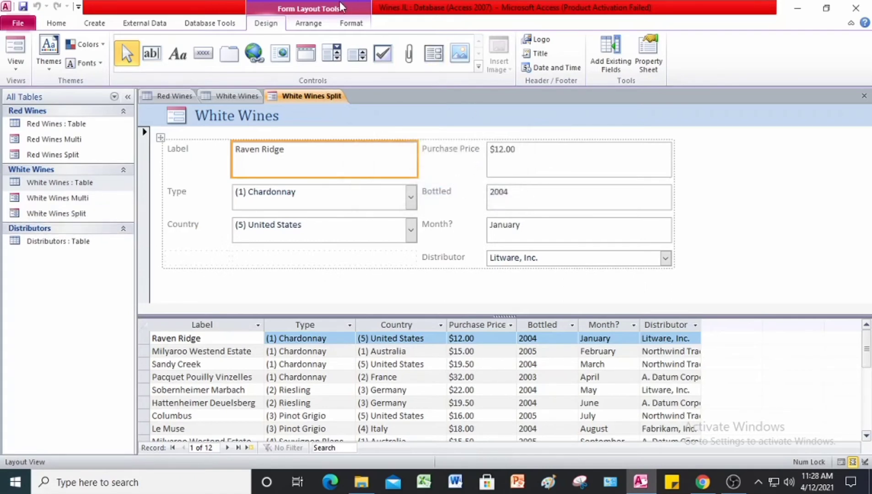
right_click(299, 96)
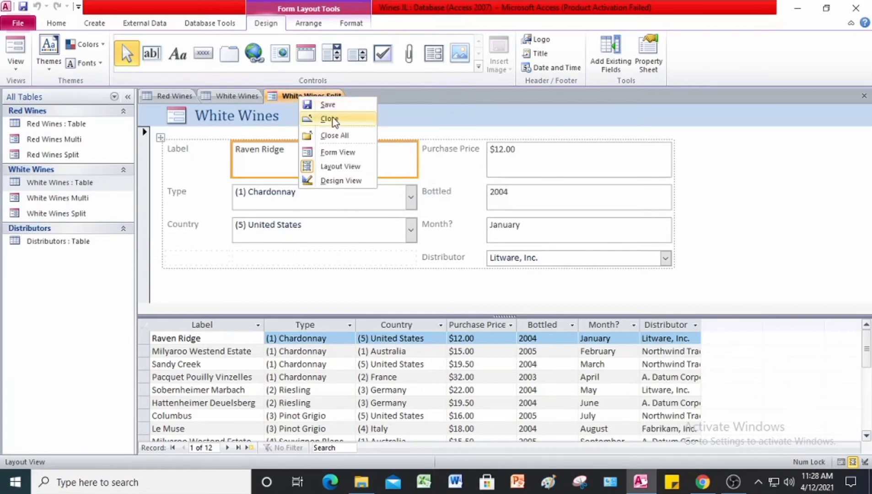
left_click(330, 119)
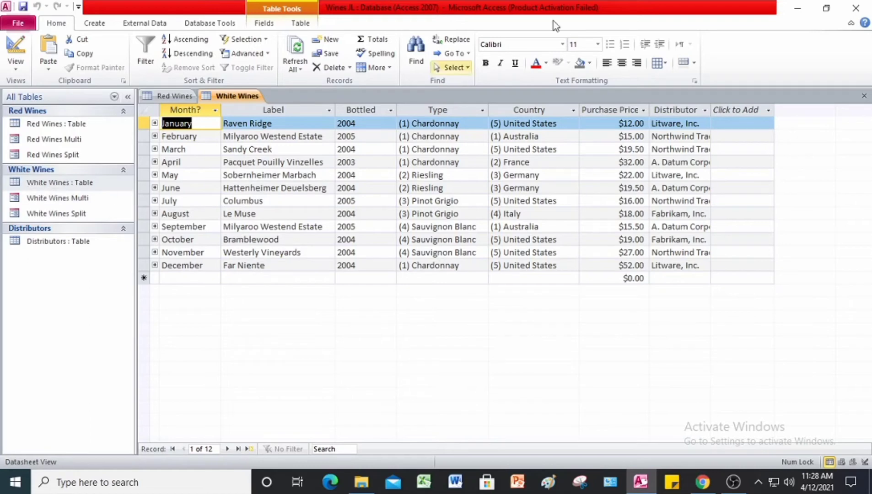
- Read the Project 10-4 subform instructions in the #Project 10.pdf in Chrome, and return to the Wines JL database in Access
left_click(700, 488)
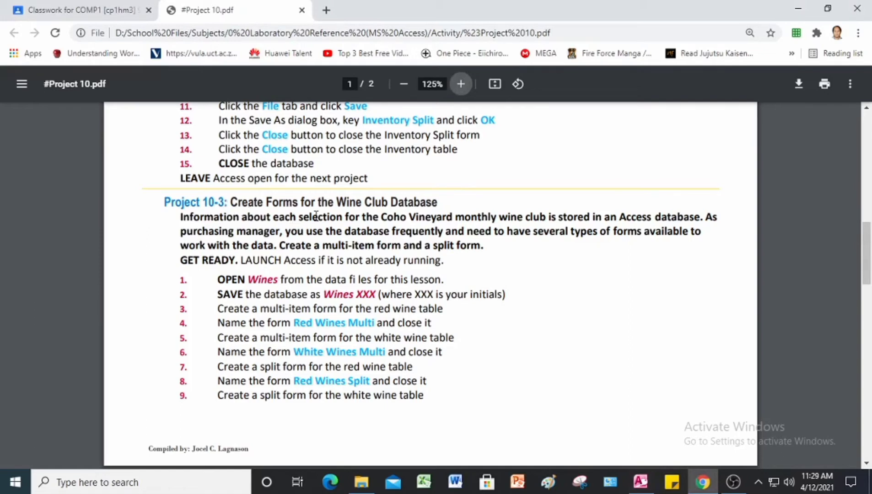
scroll(316, 215, "down", 8)
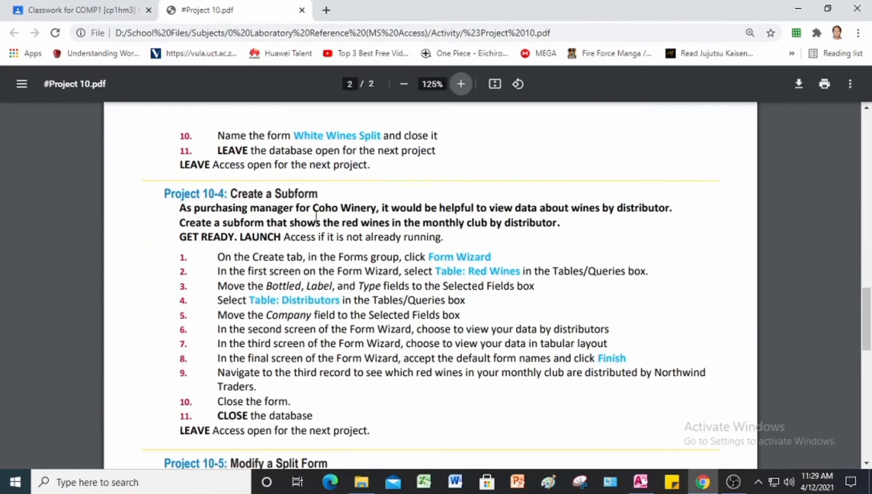
scroll(316, 215, "down", 1)
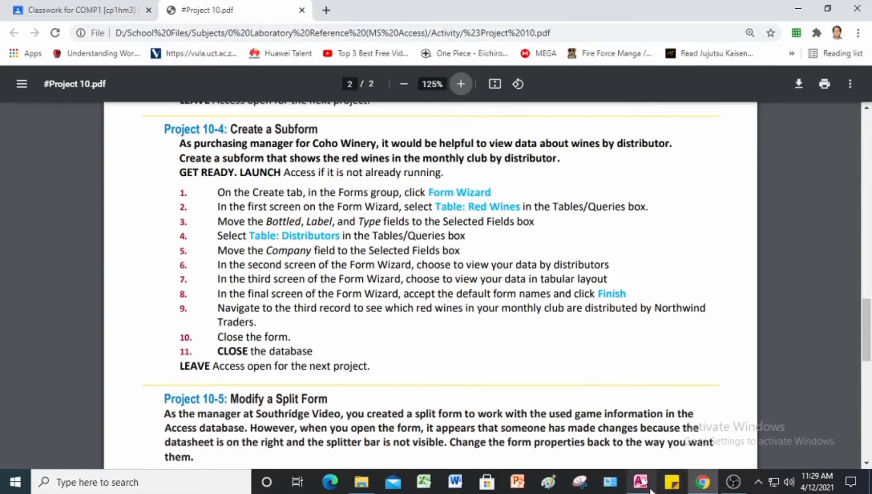
mouse_move(647, 489)
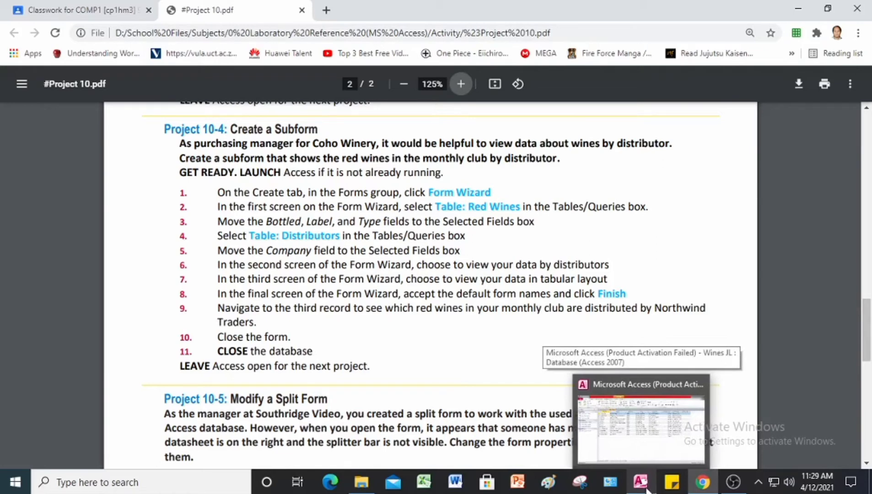
left_click(648, 485)
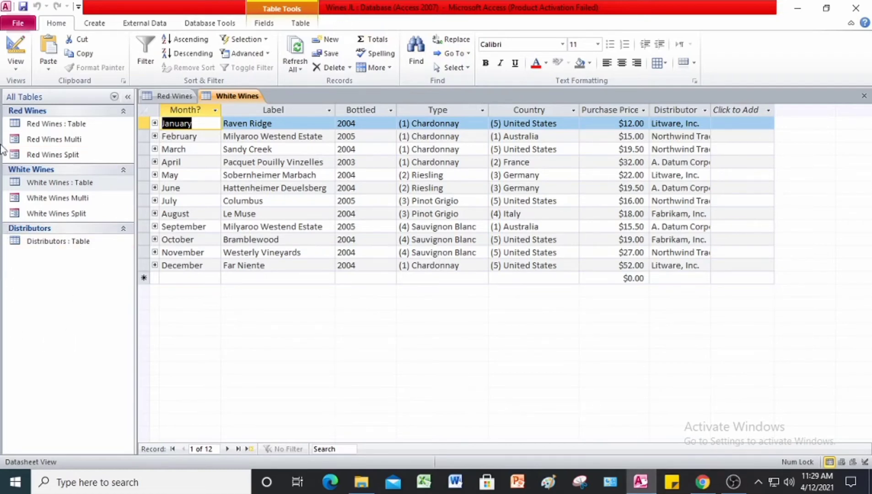
- Close all open objects, save the database as project 10-4(Wines JL1) in the Answer folder, and enable its content
left_click(18, 24)
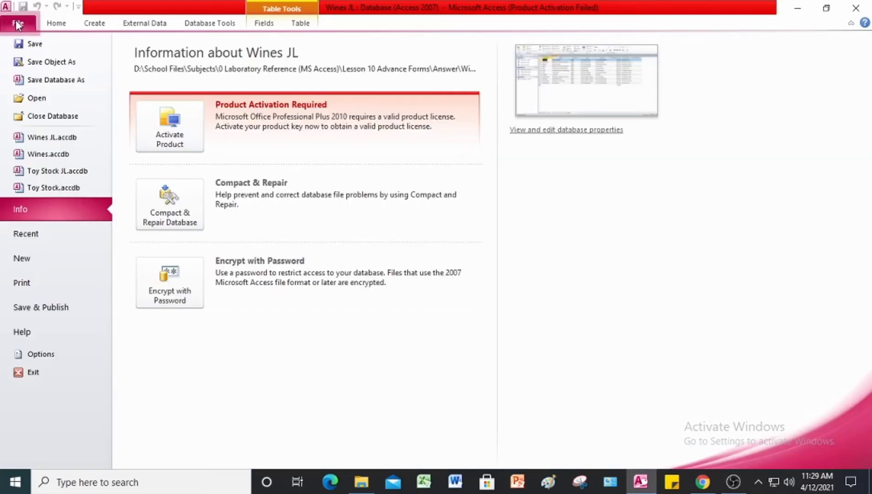
left_click(42, 80)
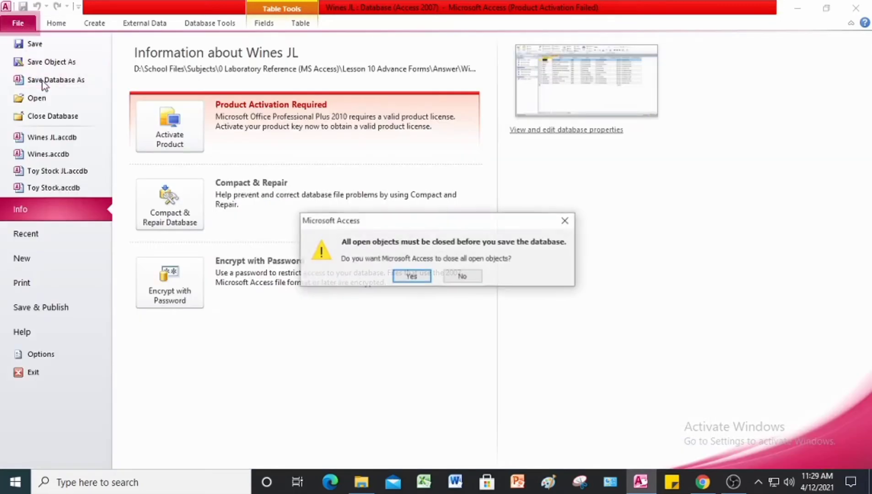
left_click(411, 276)
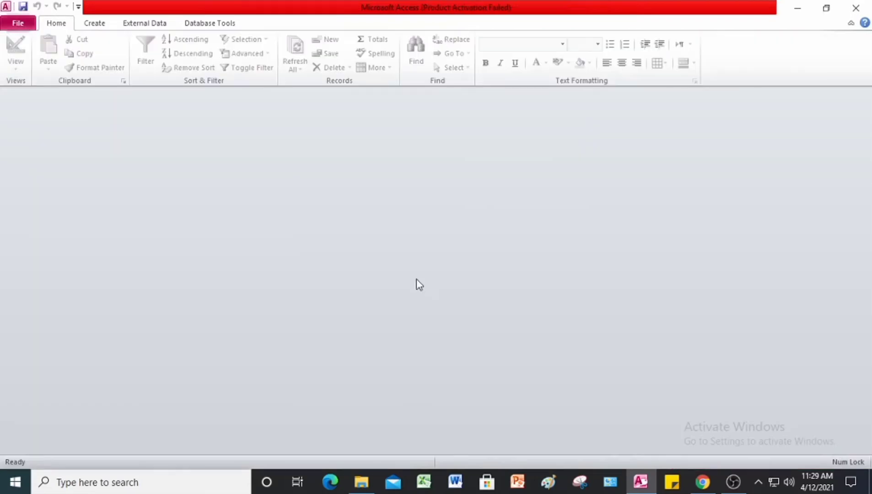
left_click(151, 243)
type("1")
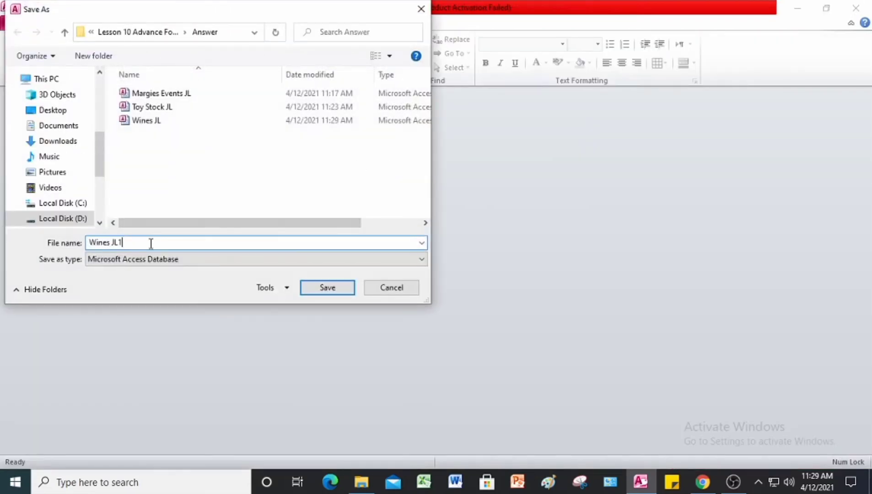
left_click(89, 244)
type("project")
type("10-4")
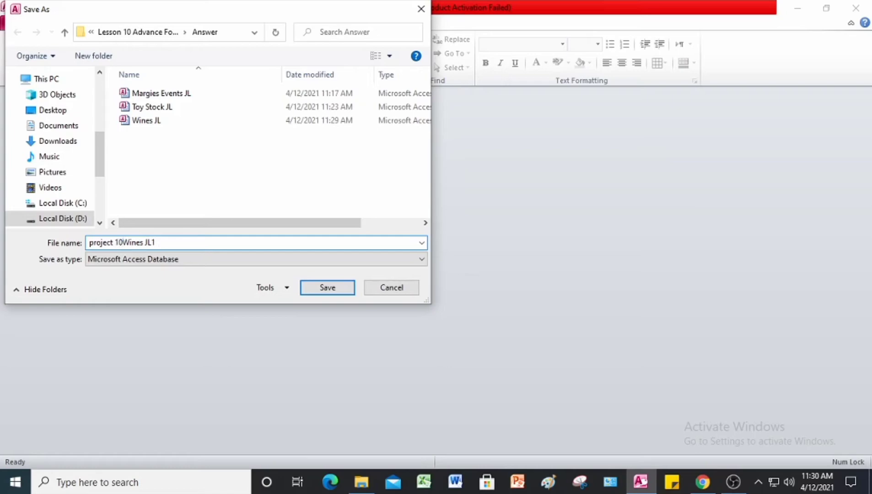
type("(")
left_click(177, 243)
type(")")
left_click(326, 288)
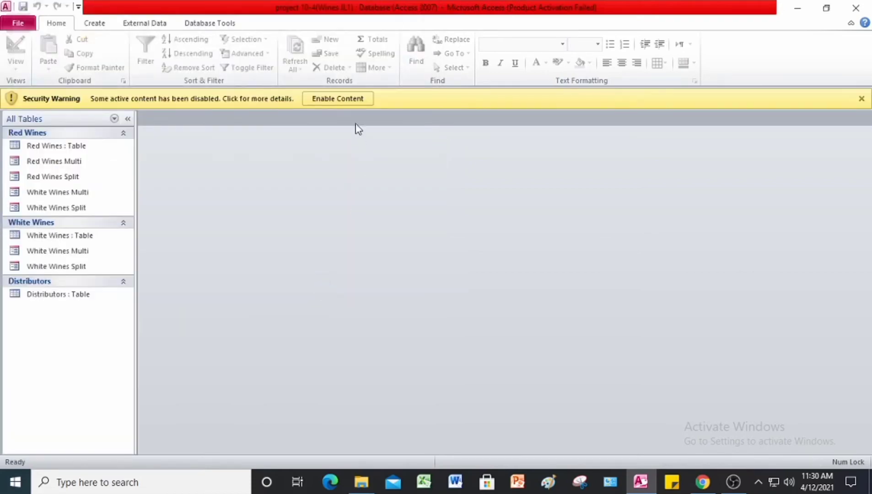
left_click(347, 101)
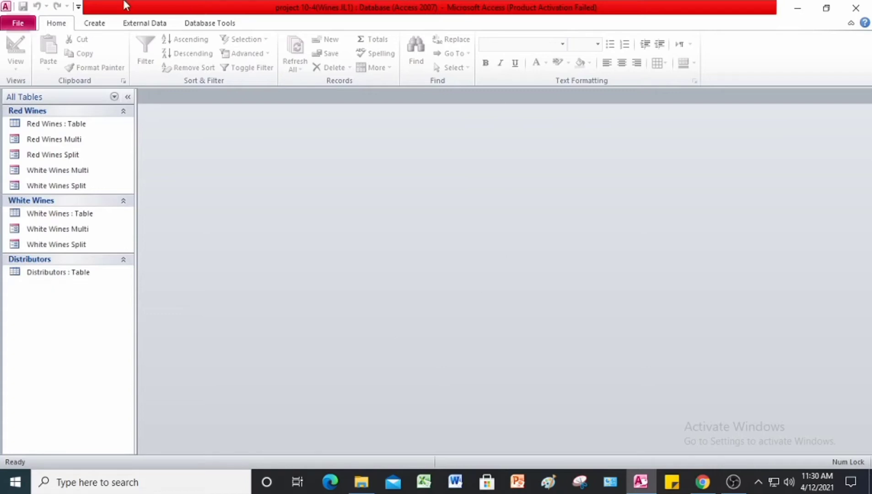
- Start a form with the Form Wizard and add the Bottled, Label and Type fields from the Red Wines table
left_click(94, 25)
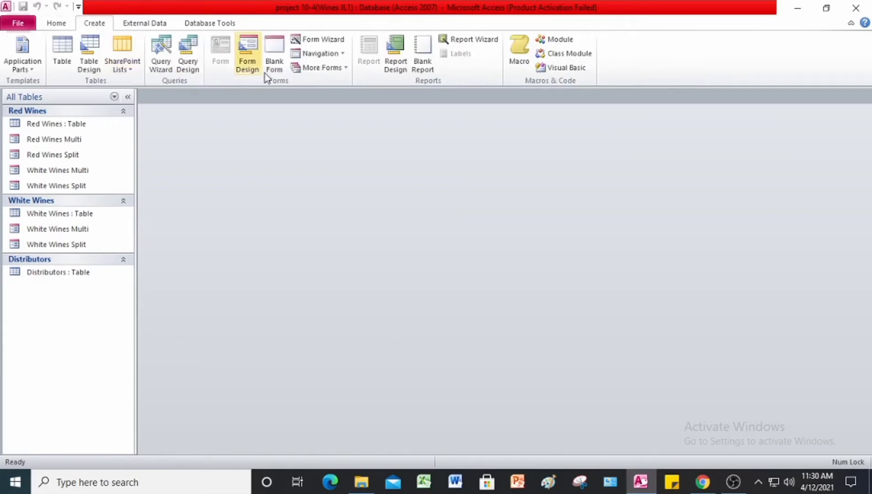
left_click(329, 39)
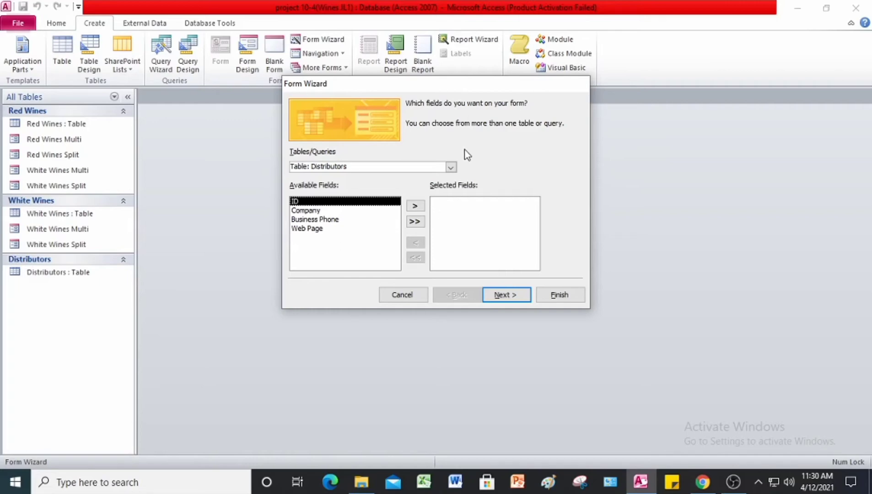
left_click(451, 168)
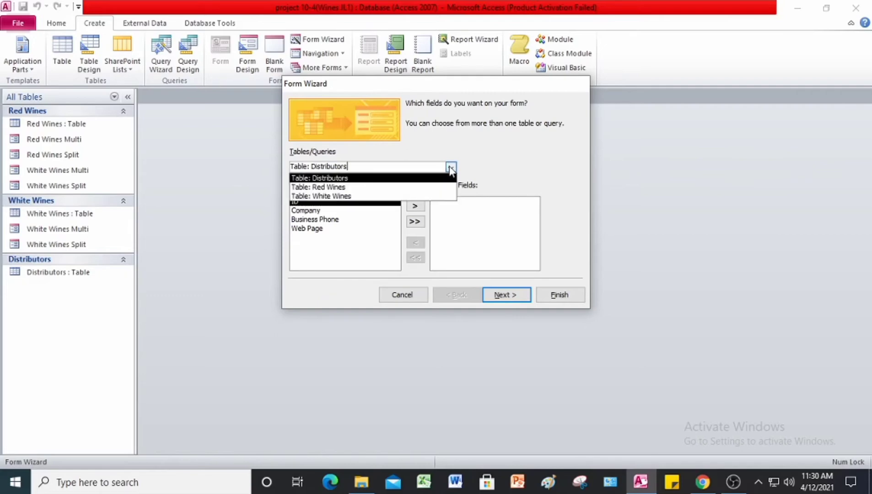
left_click(396, 187)
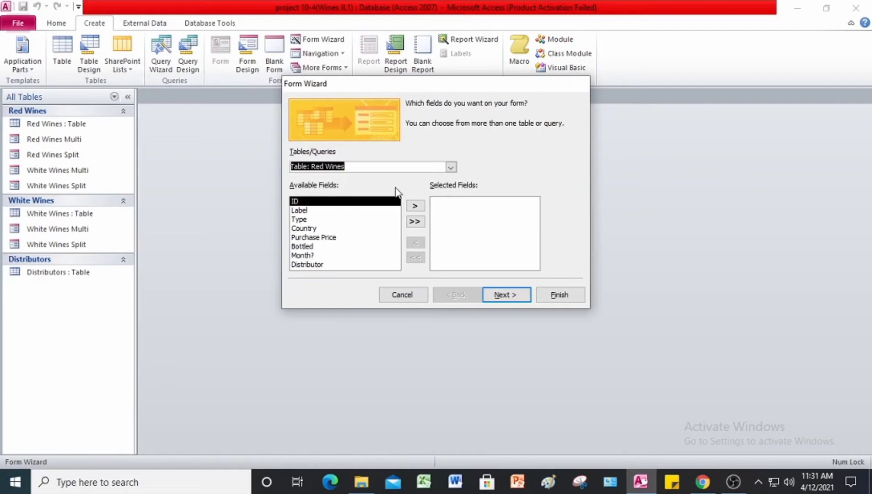
double_click(313, 248)
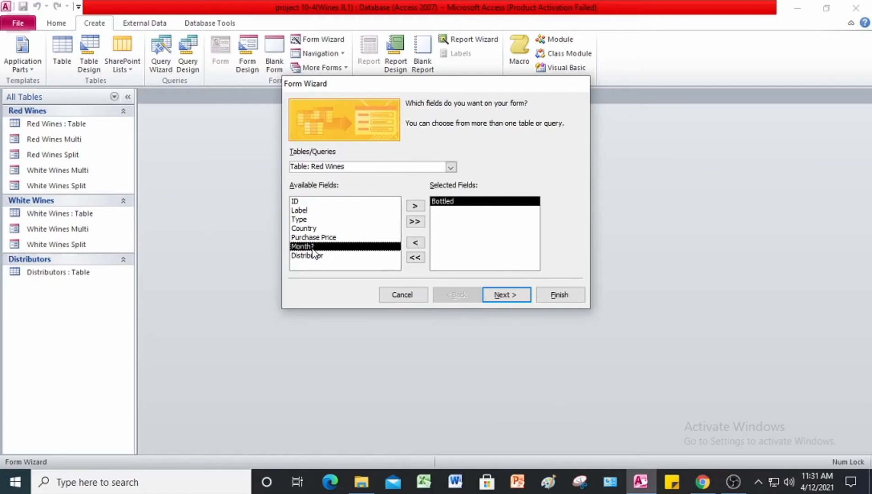
double_click(302, 211)
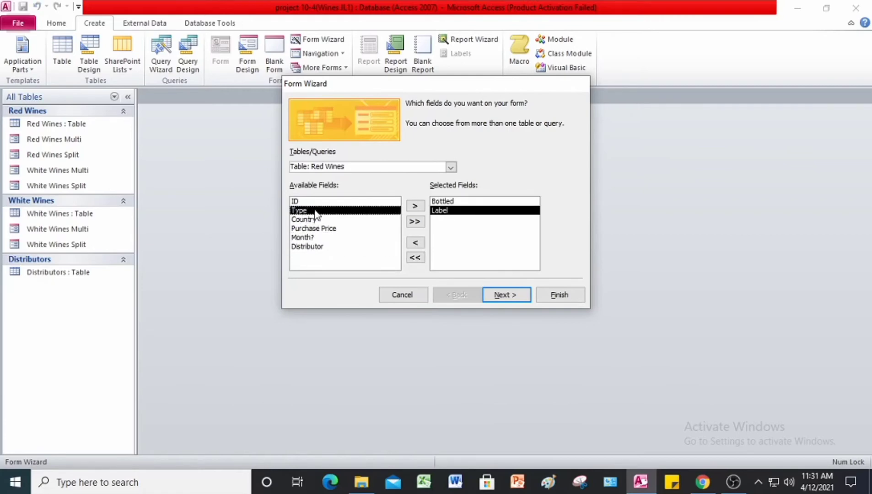
double_click(315, 212)
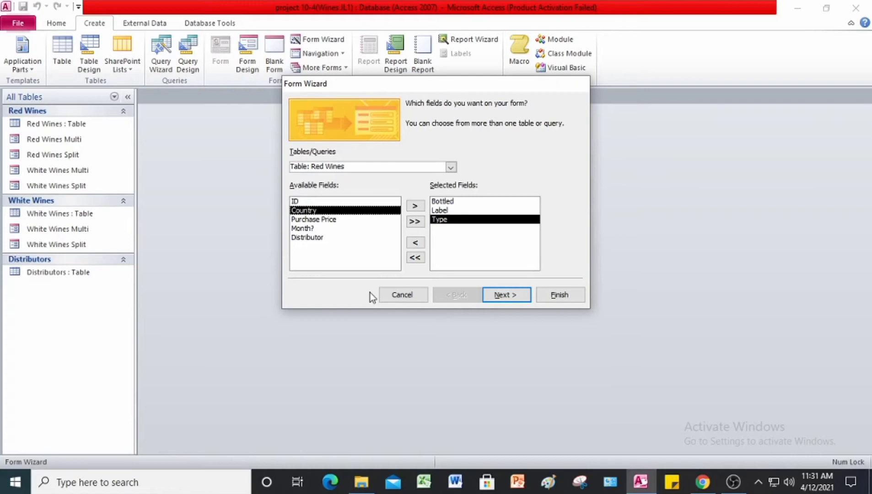
- Add the Company field from the Distributors table to the form's selected fields and continue to the data view options
left_click(451, 168)
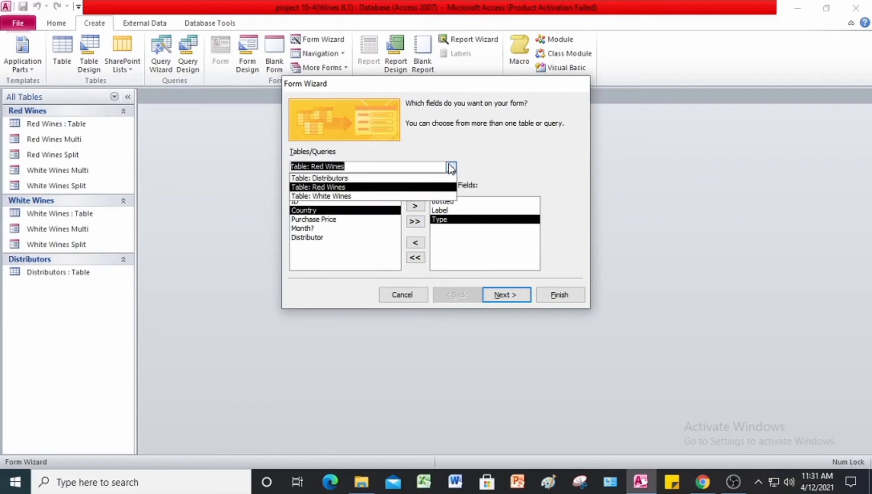
left_click(412, 178)
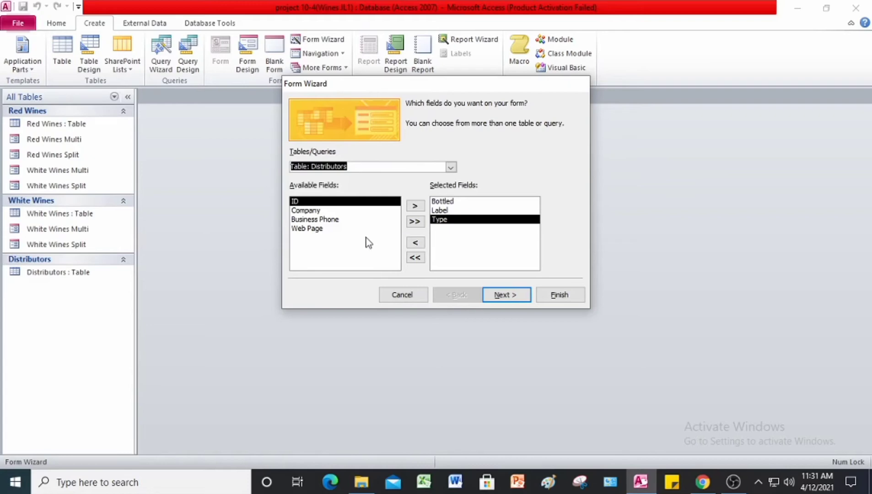
double_click(313, 212)
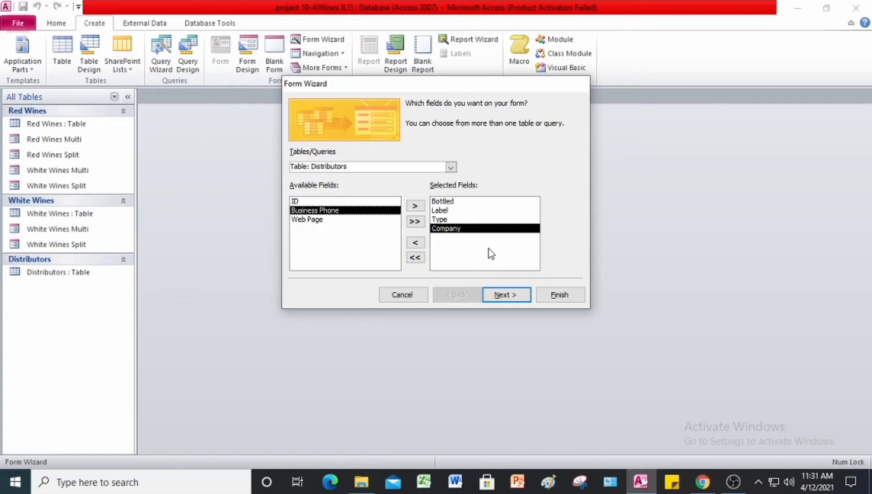
left_click(515, 296)
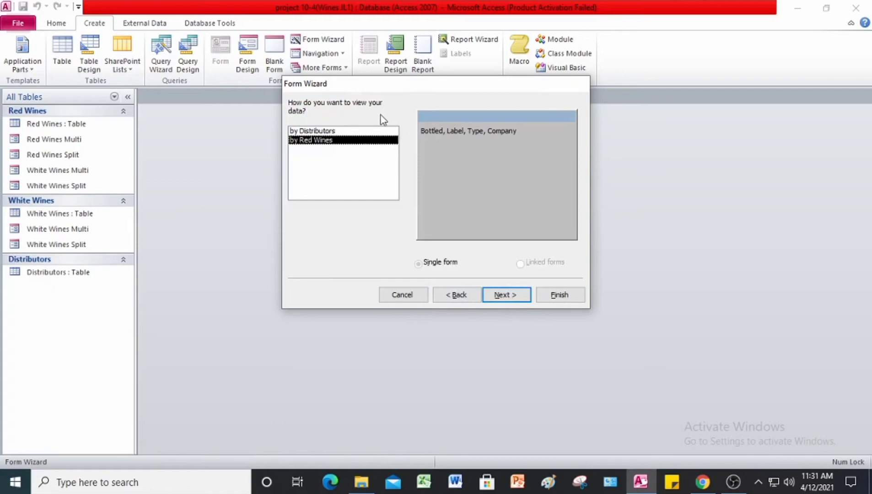
- View the data by Distributors with a Tabular subform layout, and finish the form with the default titles
left_click(340, 133)
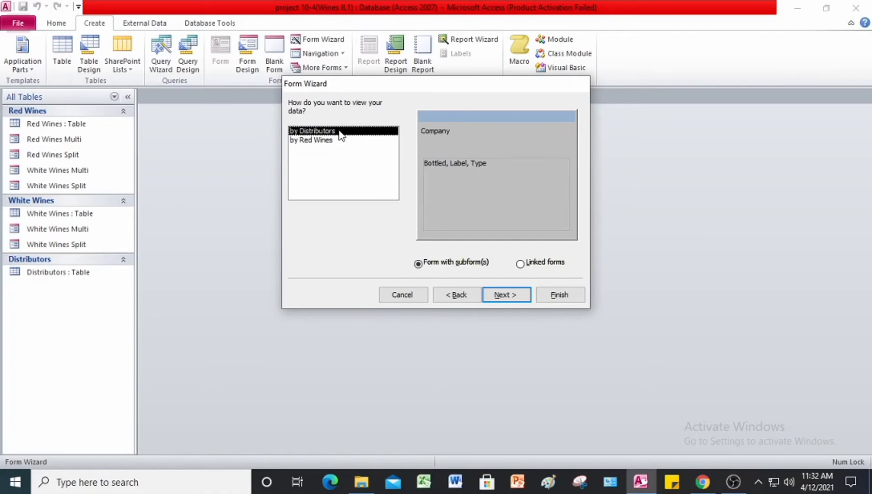
left_click(503, 297)
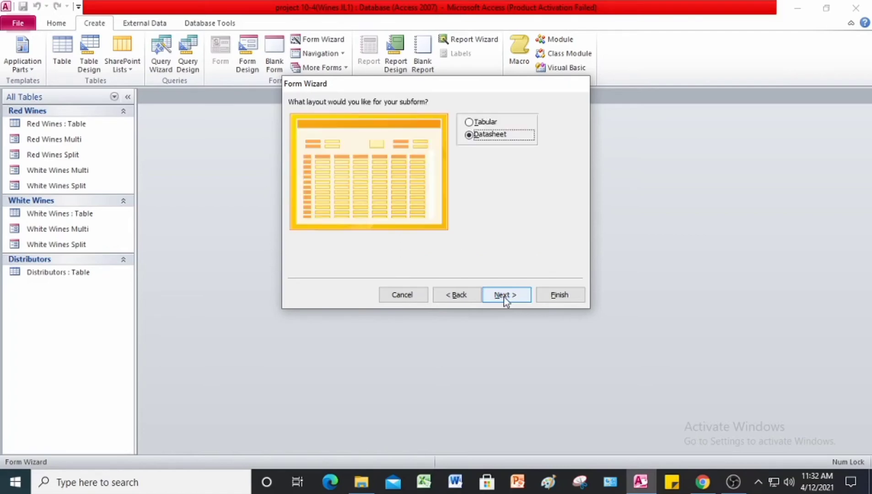
left_click(469, 123)
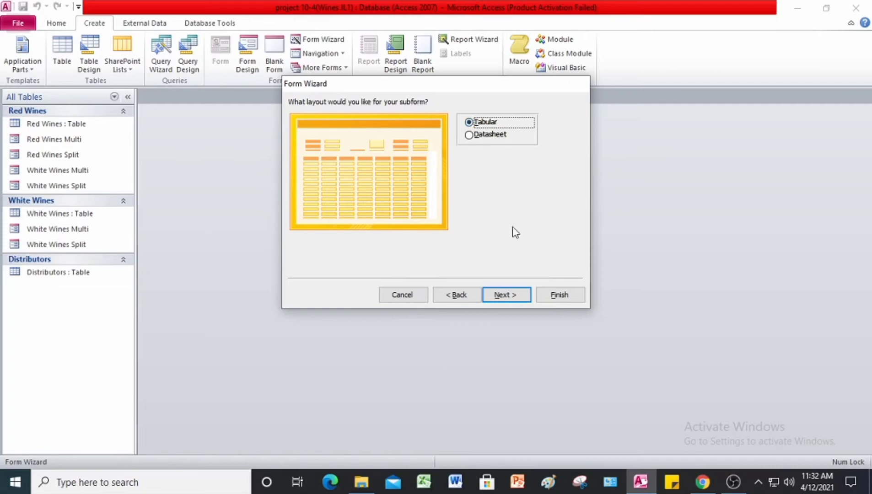
left_click(501, 296)
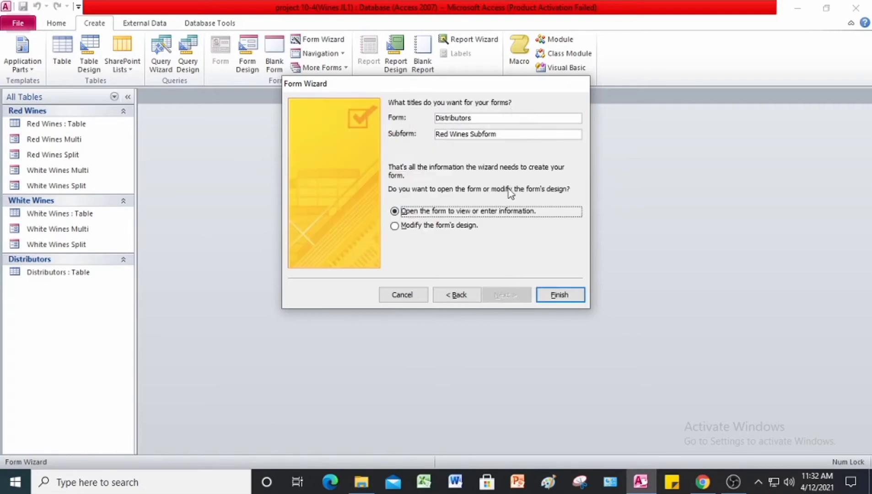
left_click(570, 300)
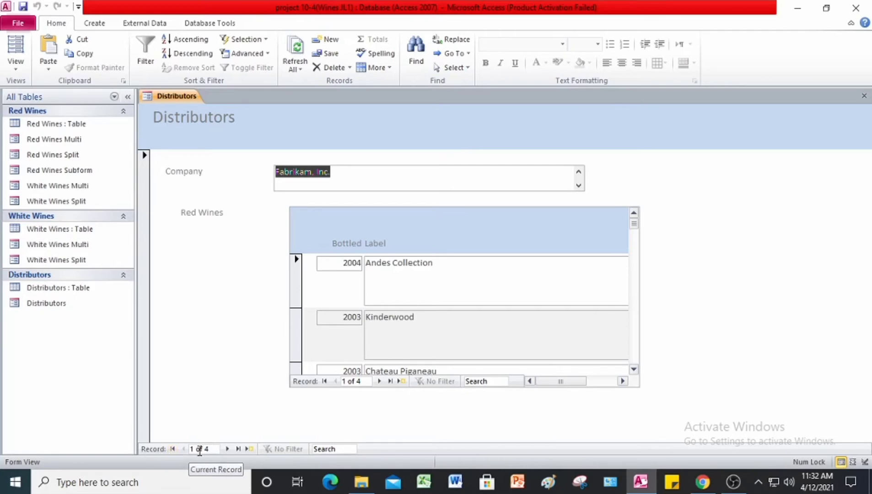
- Move to the third record of the Distributors form, and close both the form and Access
left_click(227, 449)
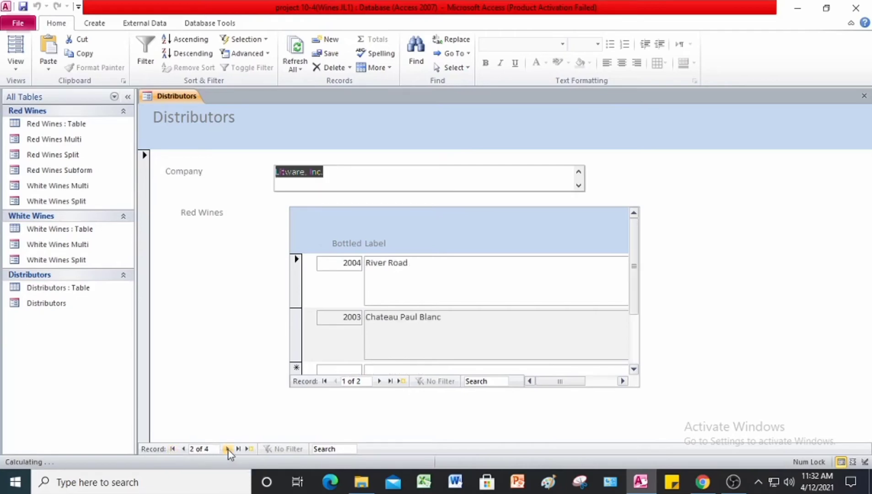
left_click(227, 449)
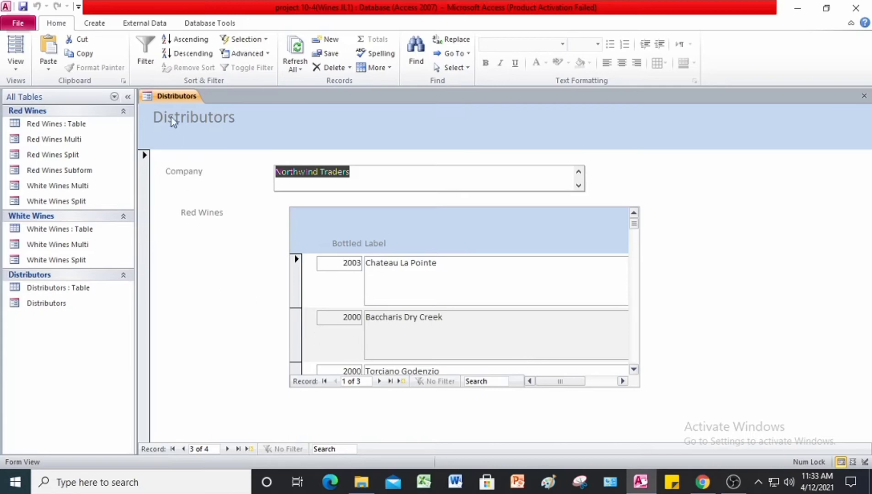
right_click(168, 95)
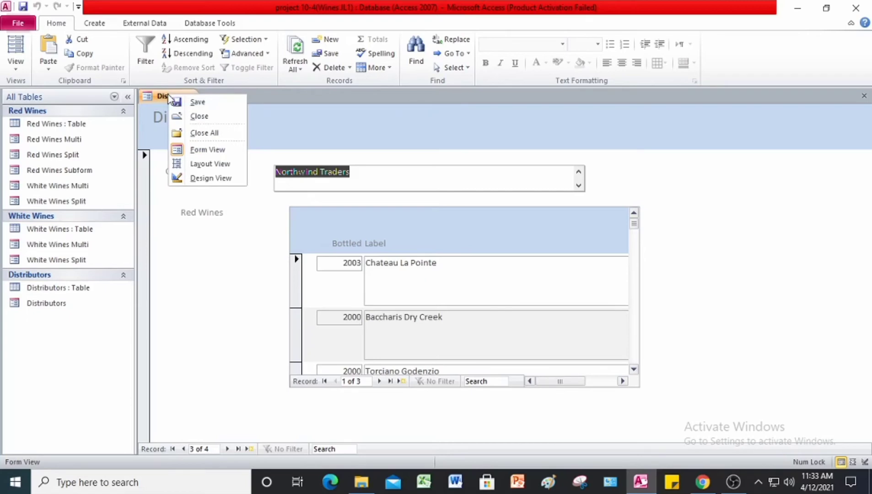
left_click(198, 118)
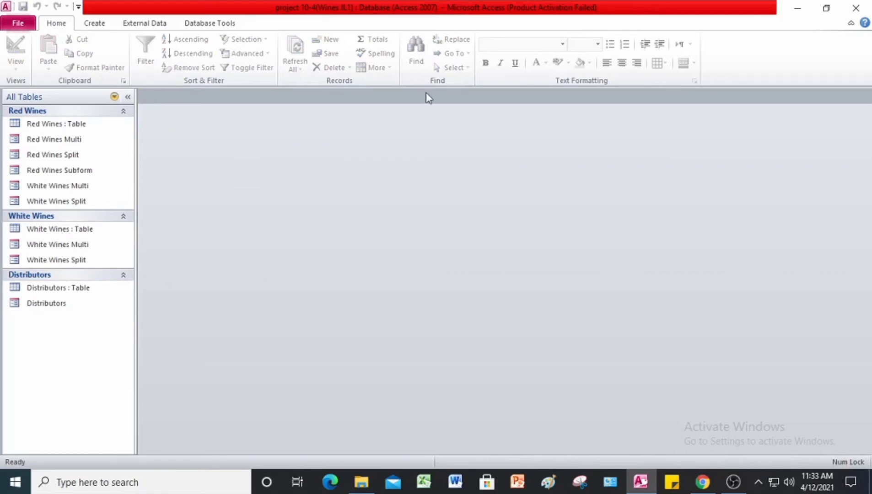
left_click(855, 8)
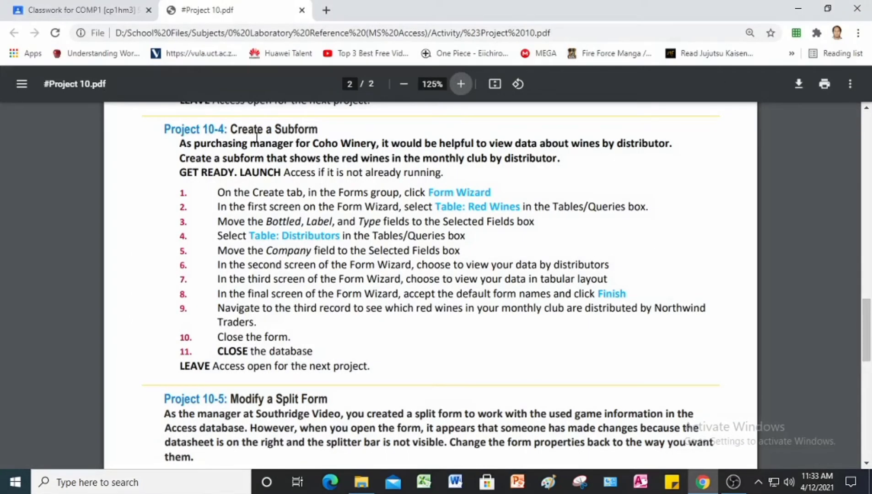
- Read the Project 10-5 split form instructions in #Project 10.pdf in Chrome, and launch Access, dismissing the activation wizard
scroll(277, 253, "down", 5)
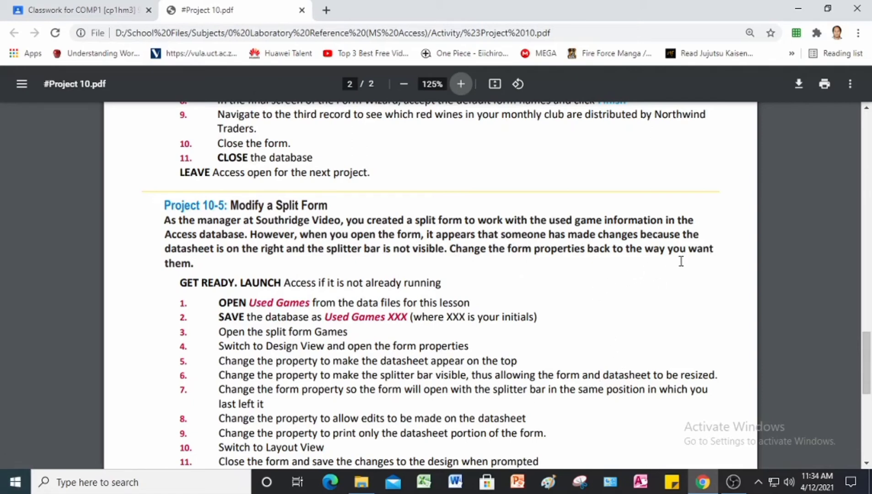
scroll(681, 261, "down", 3)
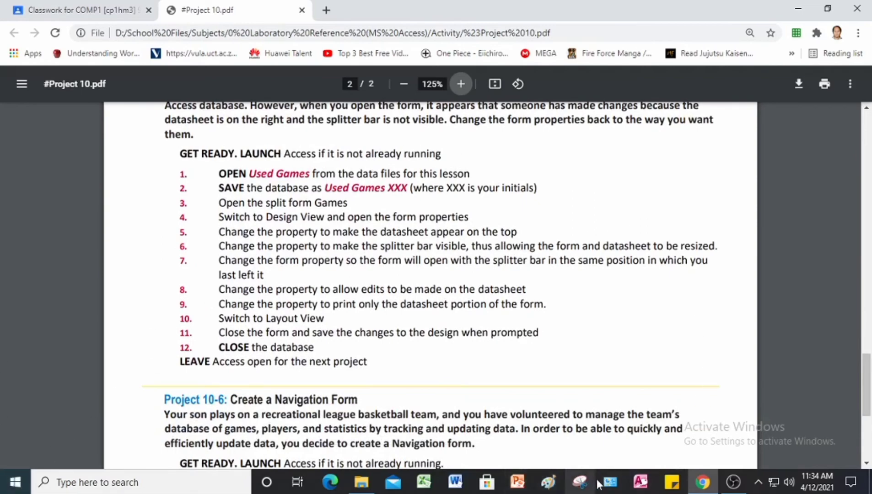
left_click(648, 485)
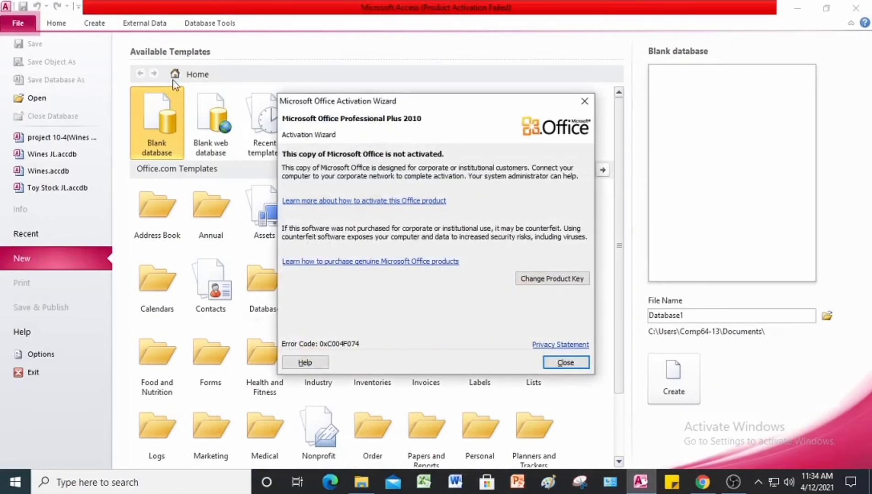
left_click(585, 101)
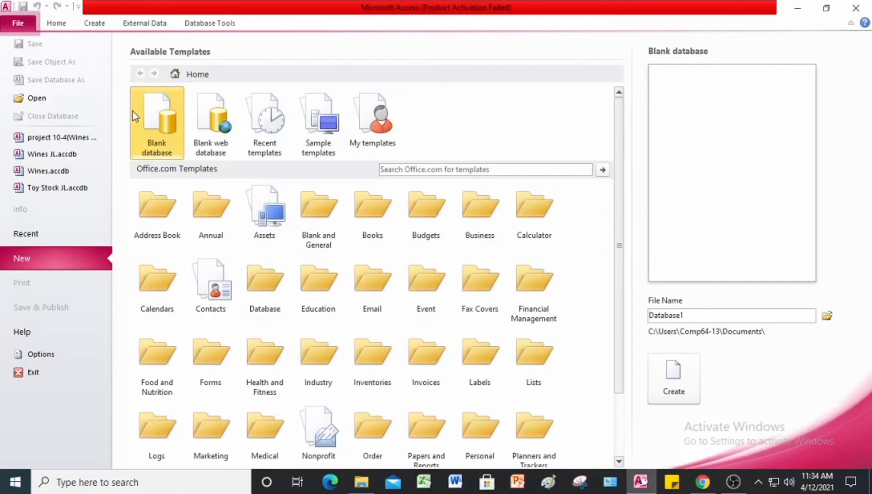
- Open the Used Games database from the Lesson 10 Advance Forms folder and enable its content
left_click(18, 99)
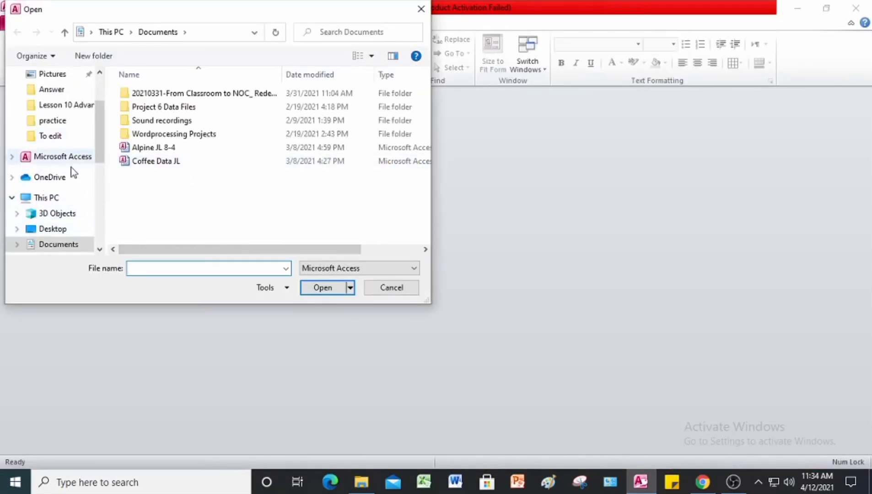
scroll(64, 198, "down", 2)
scroll(64, 198, "up", 1)
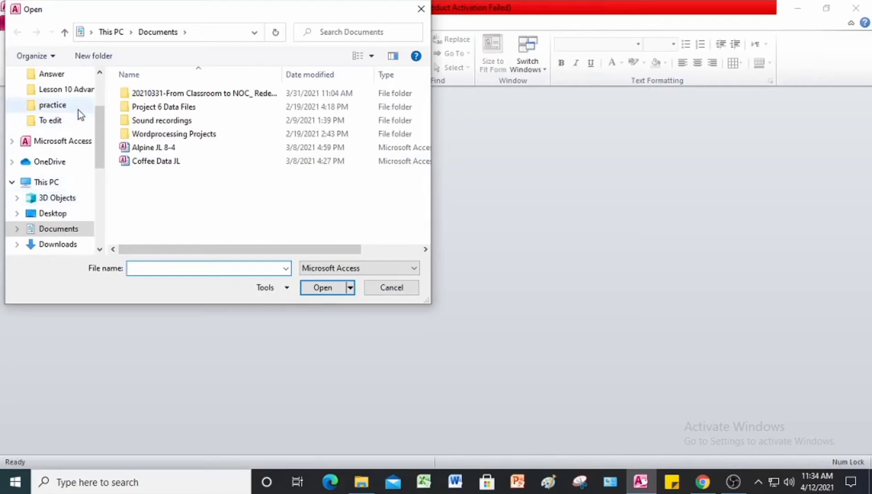
scroll(71, 123, "up", 1)
left_click(64, 105)
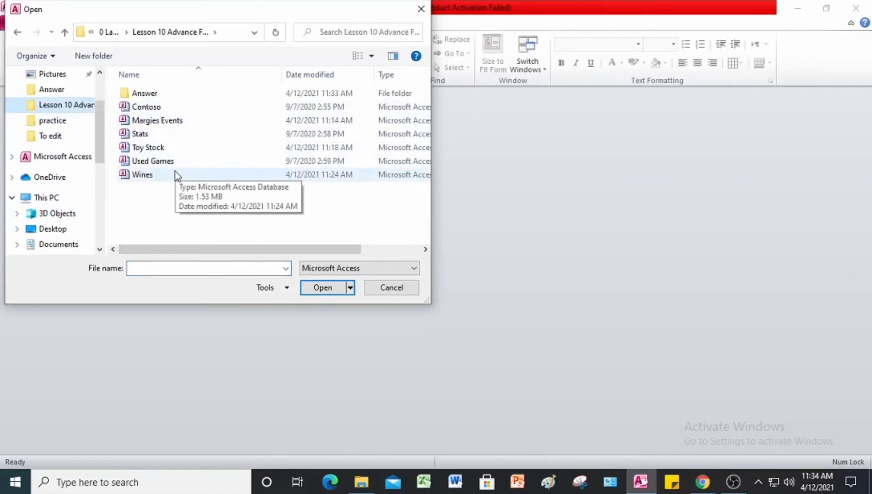
left_click(164, 164)
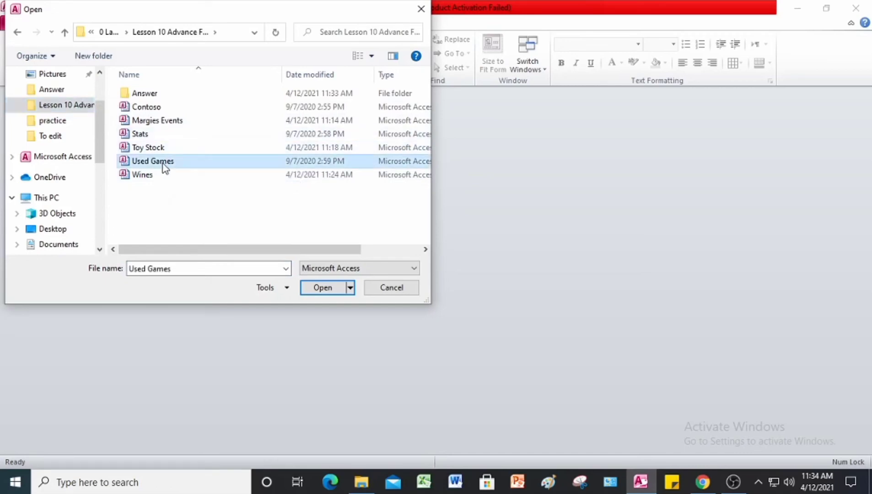
left_click(322, 287)
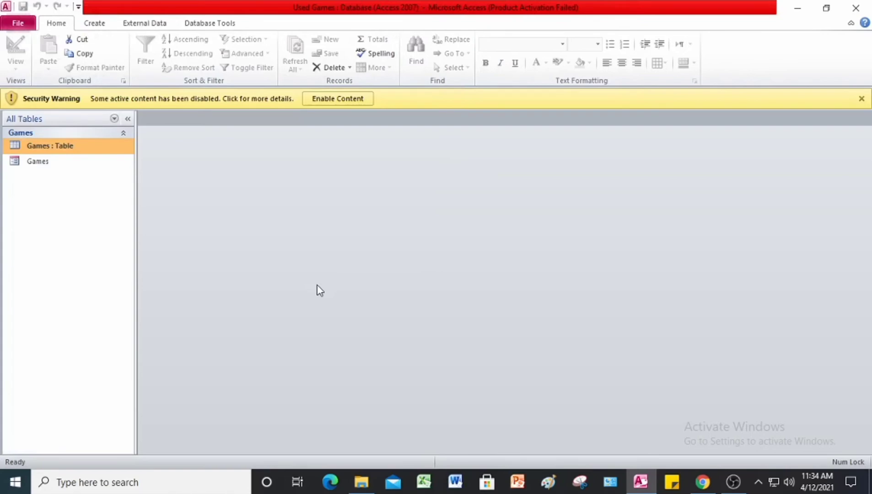
left_click(342, 99)
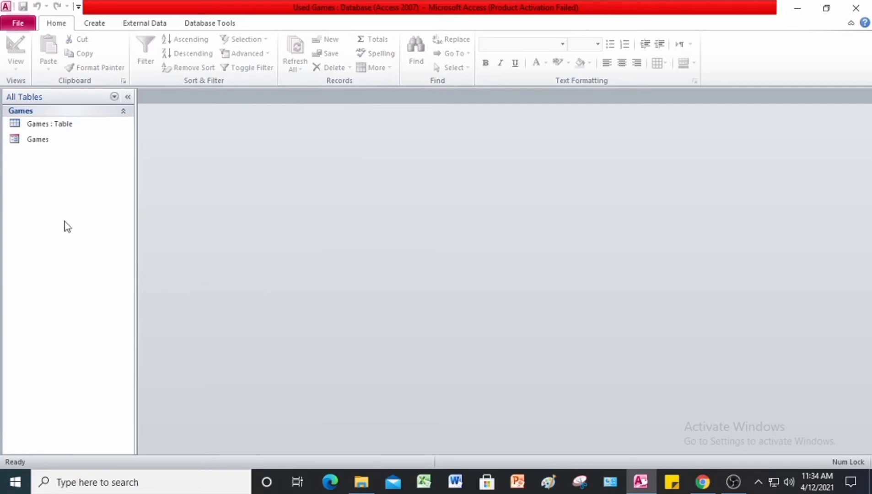
- Save the database as Used Games JL in the Answer folder and enable the copy's content
left_click(19, 24)
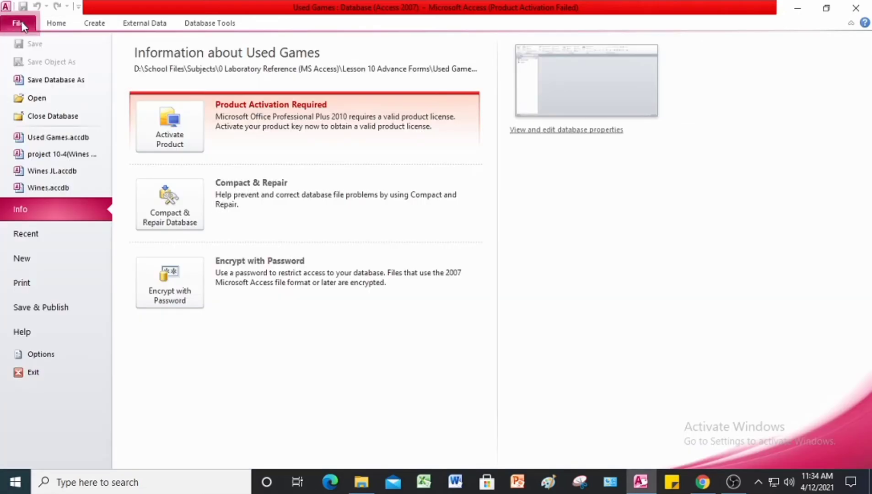
left_click(35, 83)
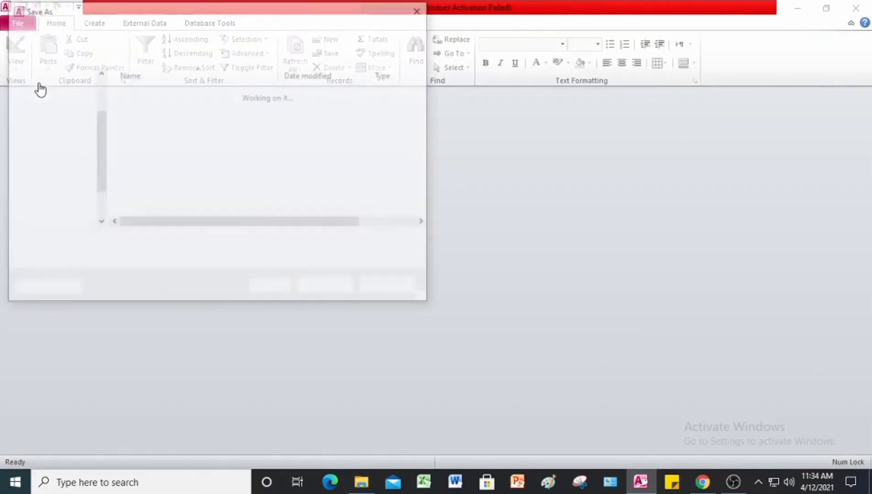
left_click(142, 245)
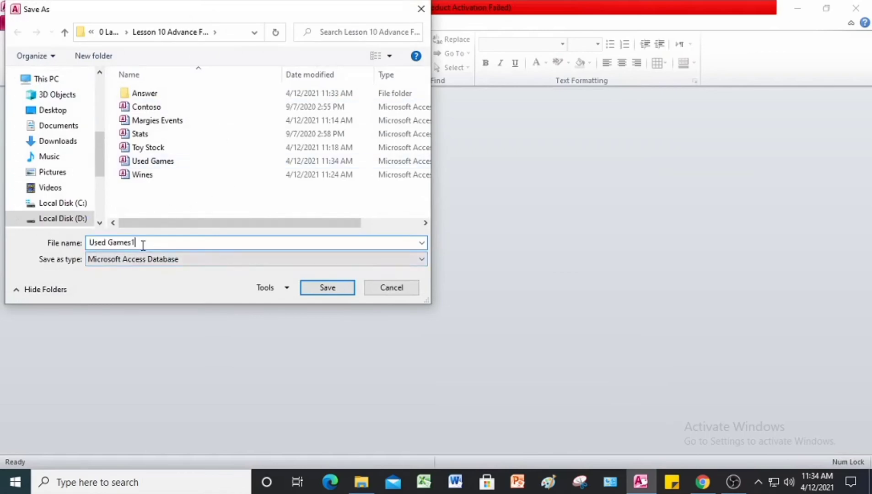
key("BackSpace")
type("JL")
double_click(140, 95)
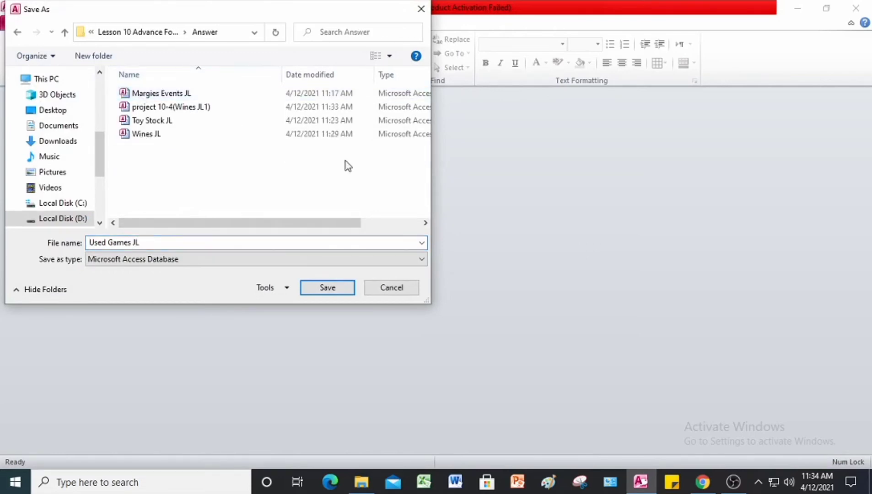
left_click(337, 292)
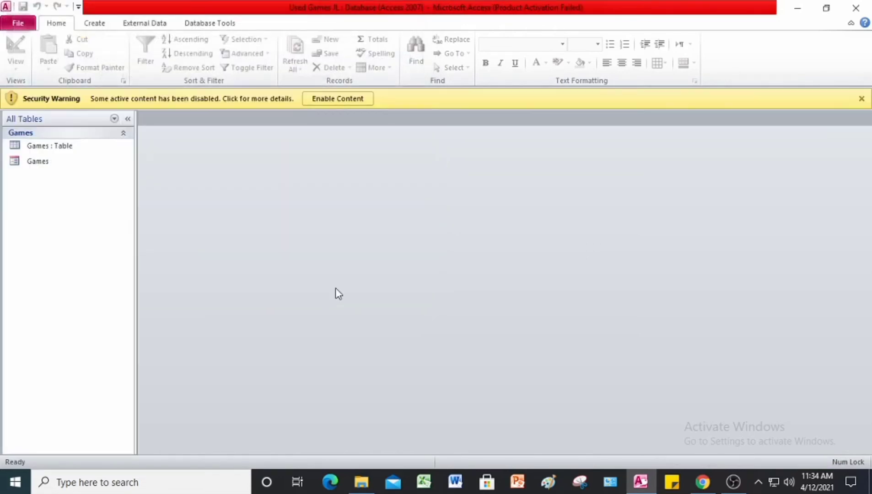
left_click(329, 101)
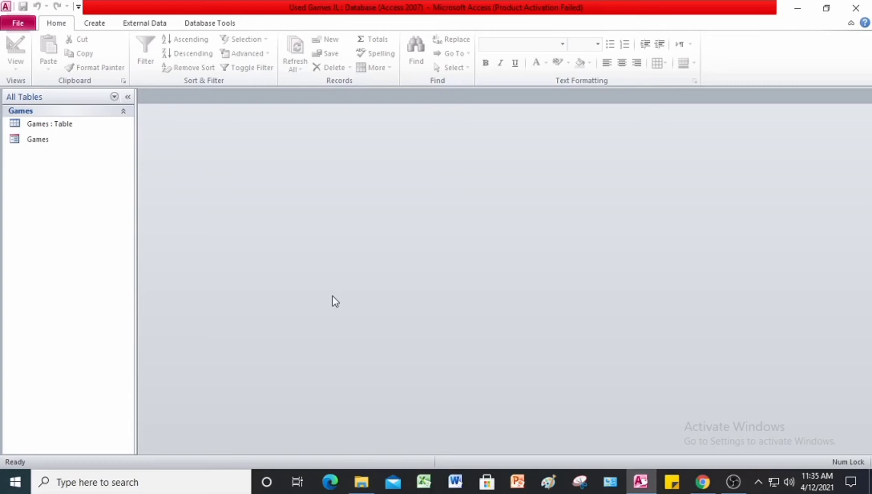
- Open the Games form in Design View and display its form properties
double_click(34, 143)
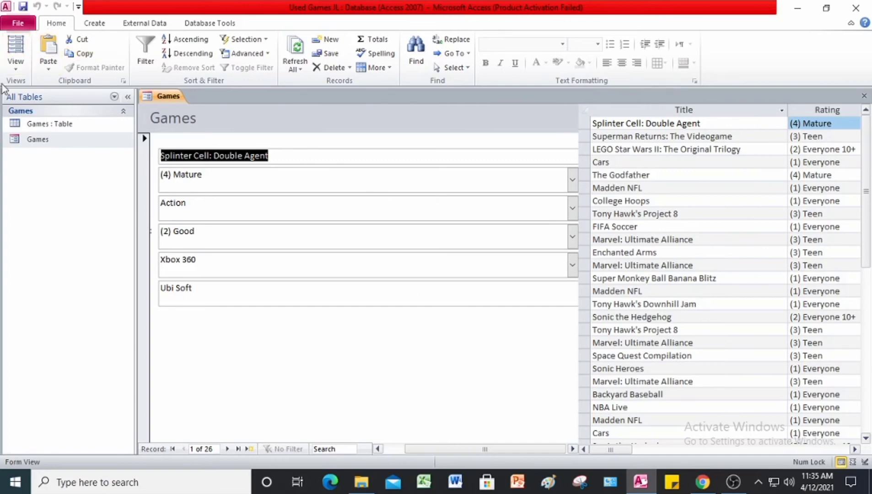
left_click(16, 67)
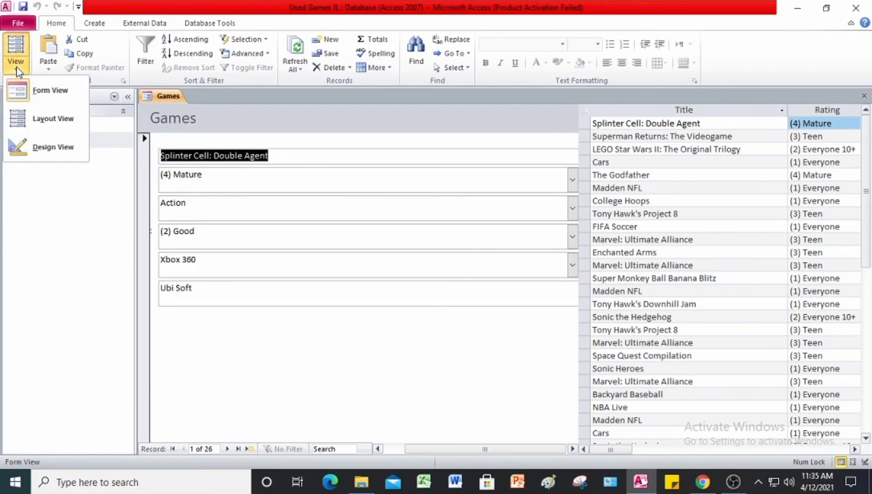
left_click(38, 149)
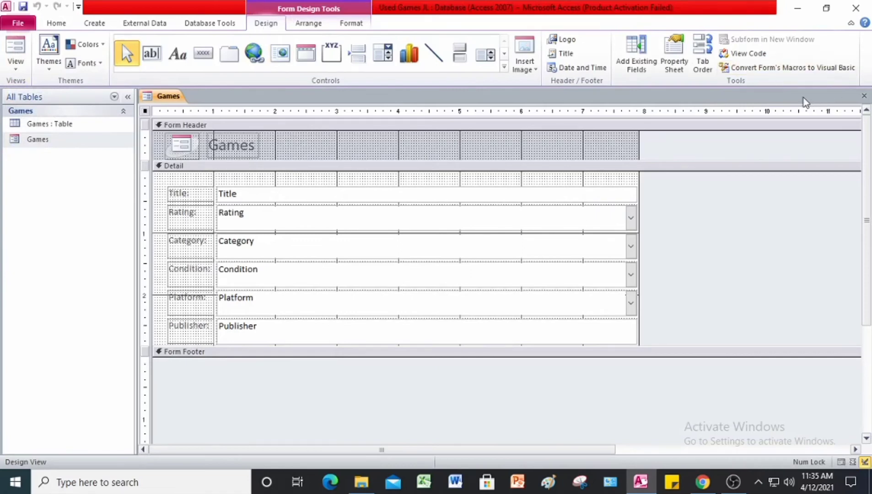
left_click(672, 62)
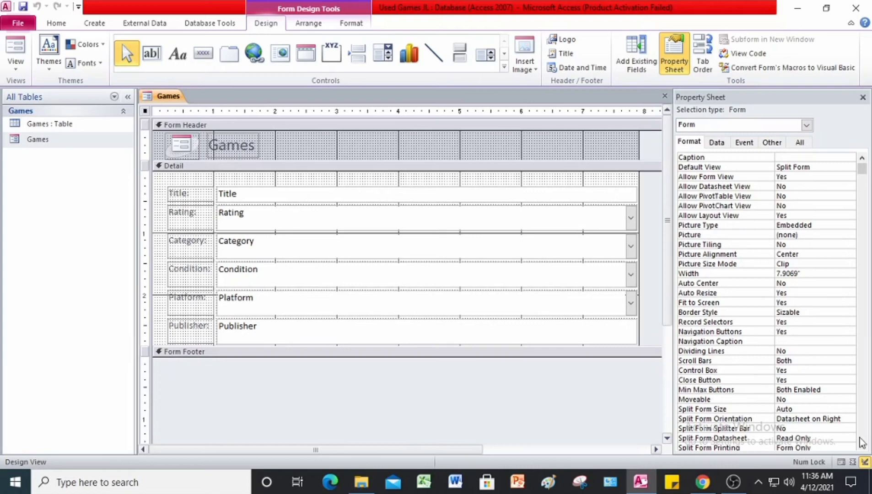
- Set the form's Split Form Orientation to Datasheet on Top and its Split Form Splitter Bar to Yes
left_click(730, 421)
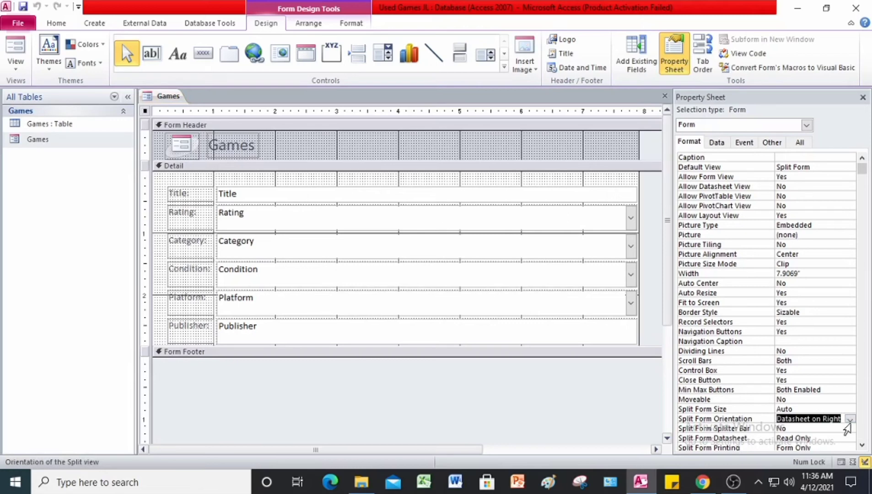
left_click(850, 420)
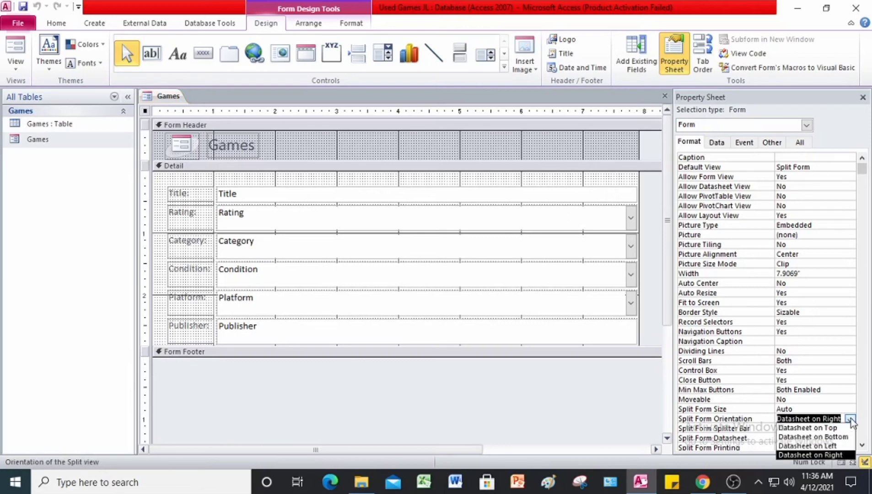
left_click(832, 427)
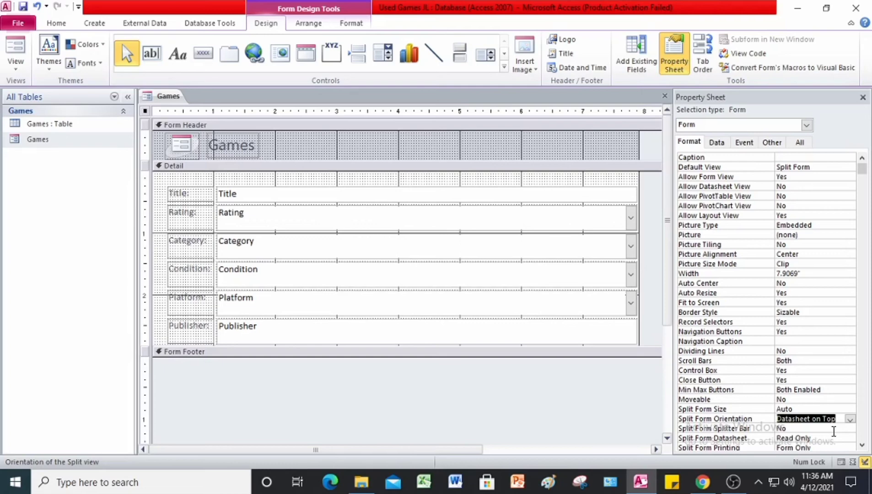
left_click(701, 431)
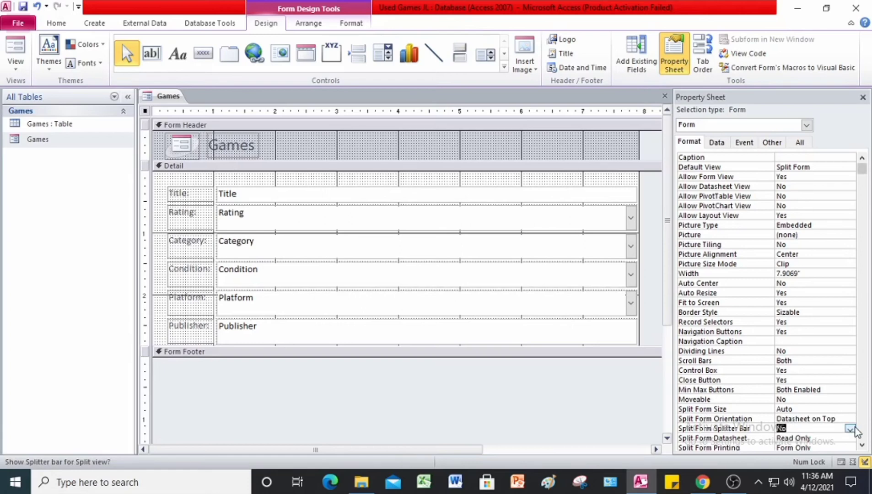
left_click(851, 429)
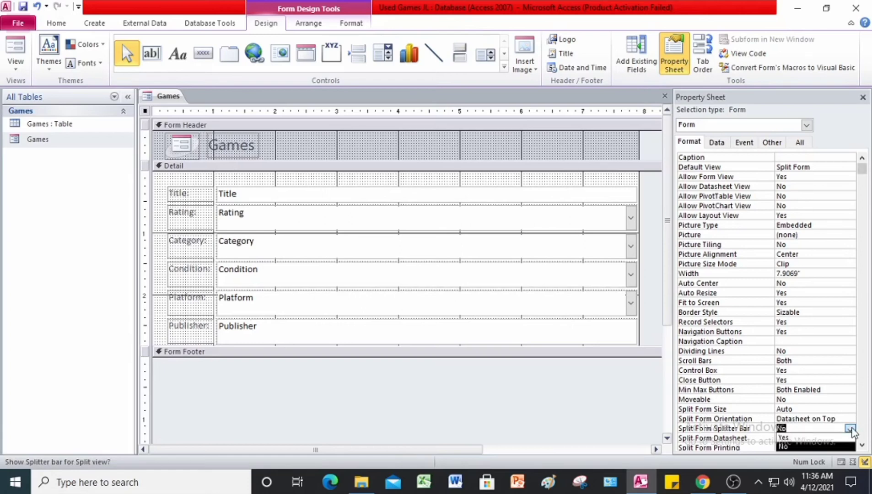
left_click(822, 439)
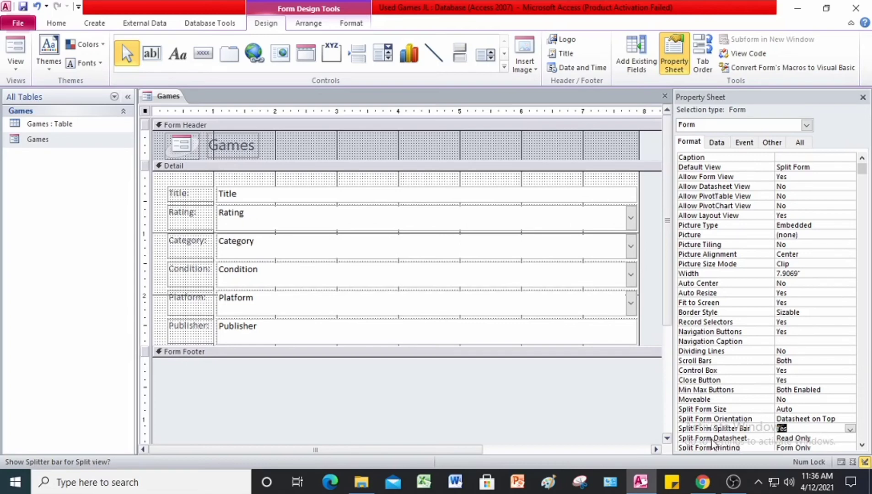
left_click(711, 441)
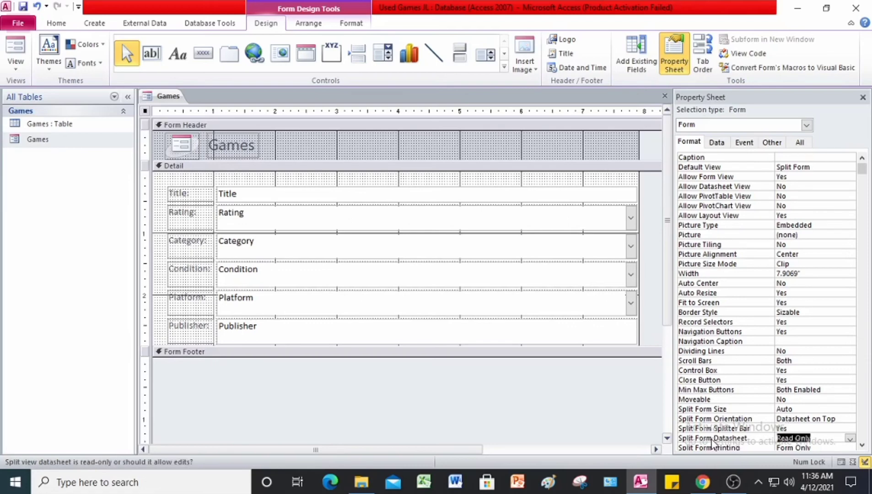
left_click(850, 439)
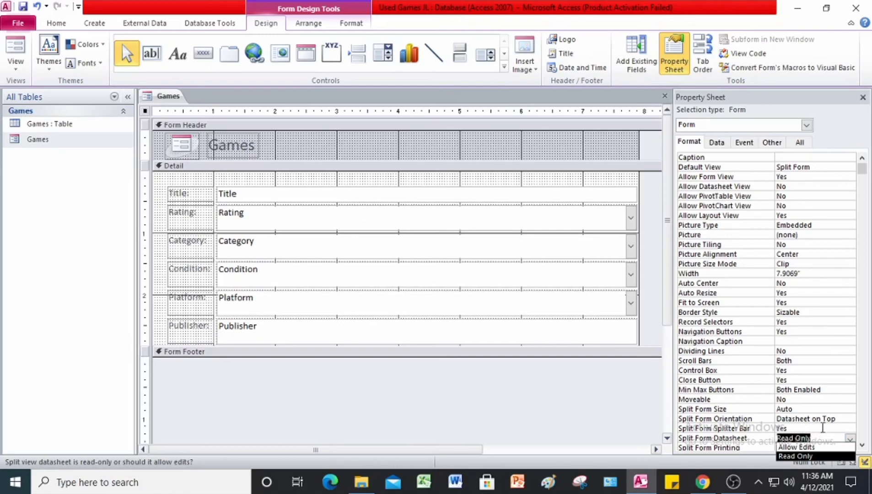
left_click(746, 424)
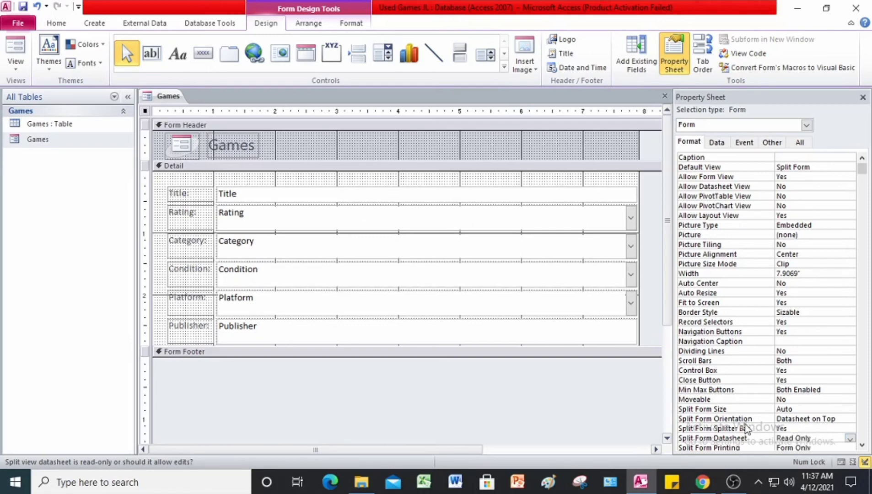
left_click(745, 428)
- Set the form's Save Splitter Bar Position property to Yes
scroll(746, 427, "down", 1)
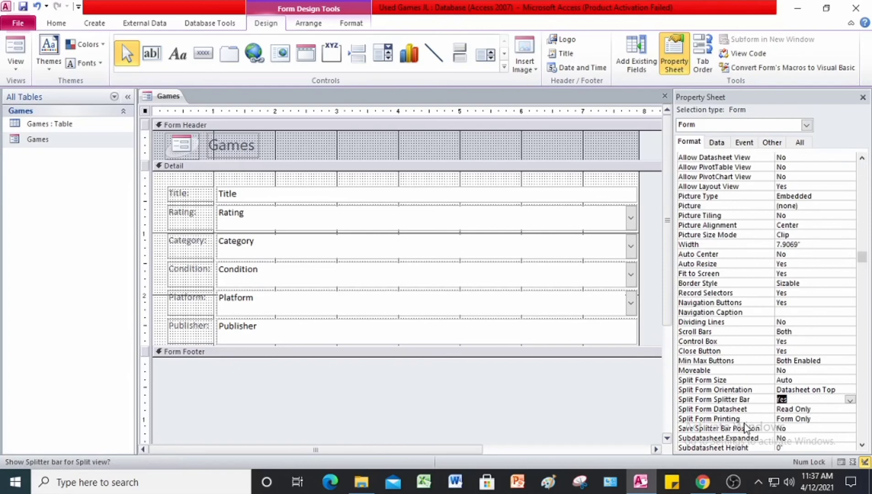
left_click(719, 429)
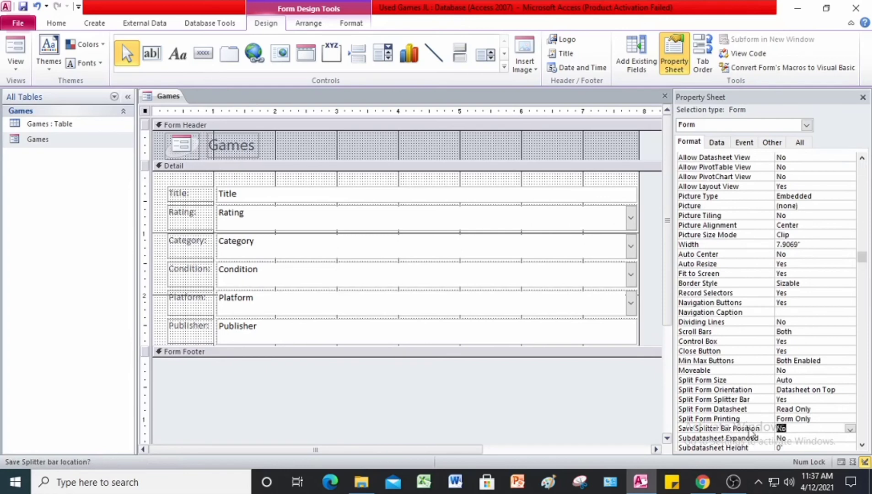
left_click(850, 430)
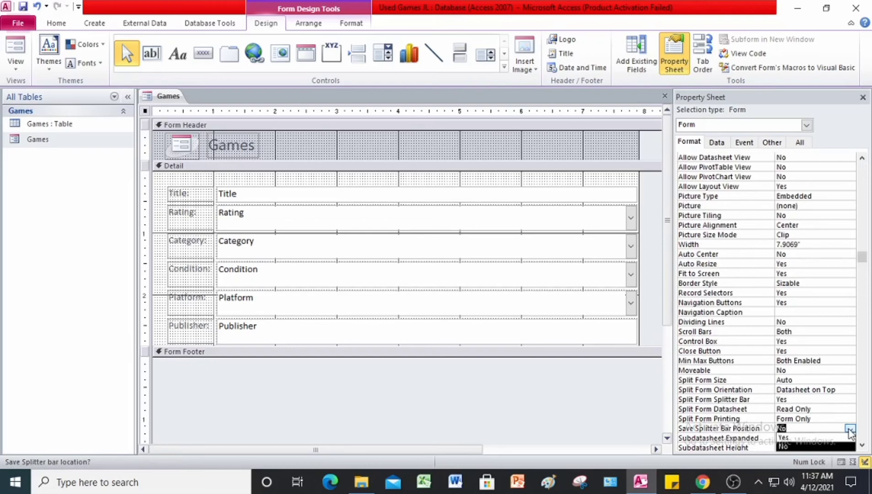
left_click(819, 438)
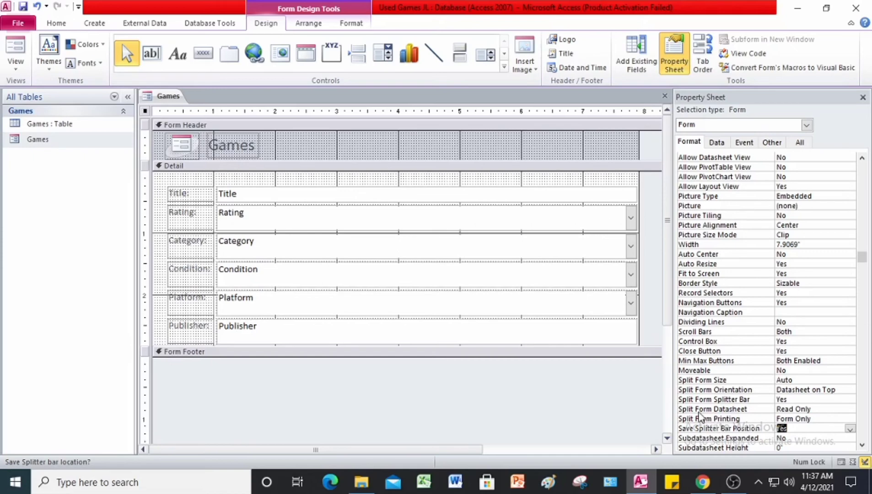
- Set the form's Split Form Datasheet property to Allow Edits and Split Form Printing to Datasheet Only
left_click(764, 409)
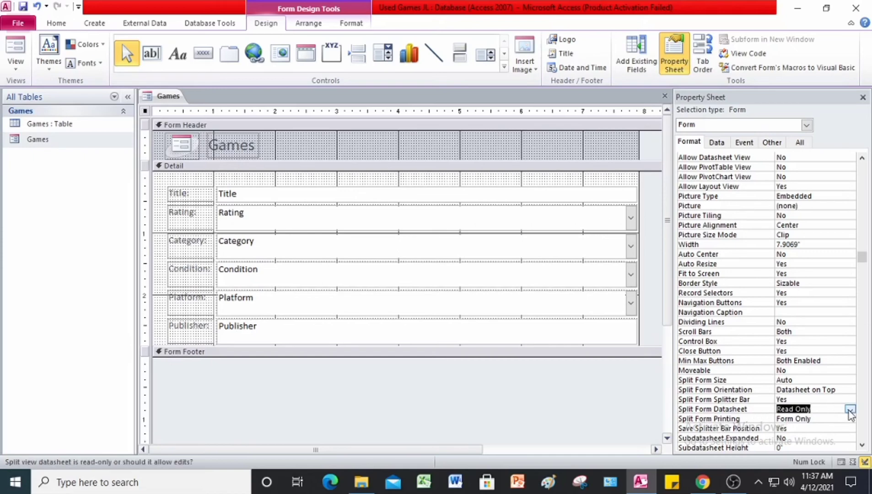
left_click(850, 409)
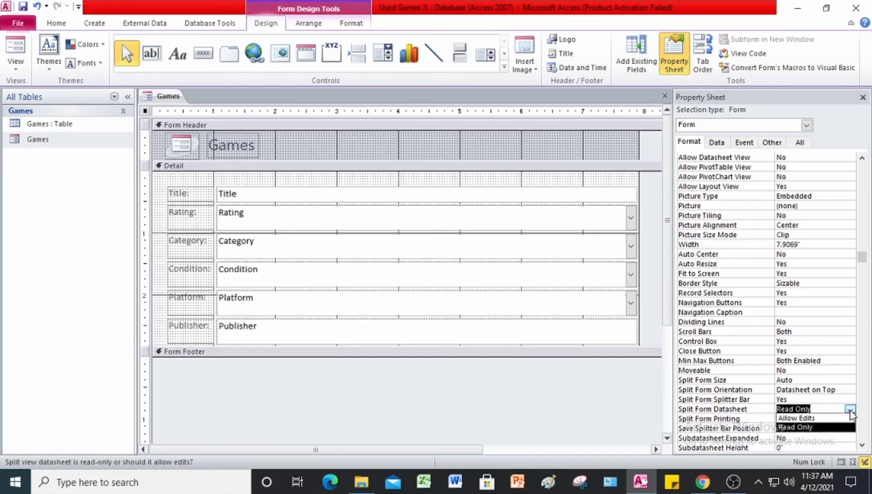
left_click(807, 418)
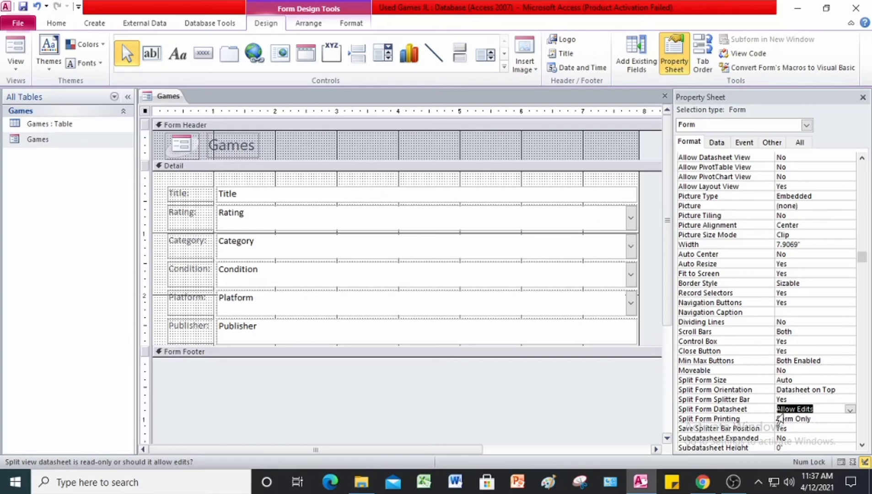
left_click(817, 420)
left_click(850, 420)
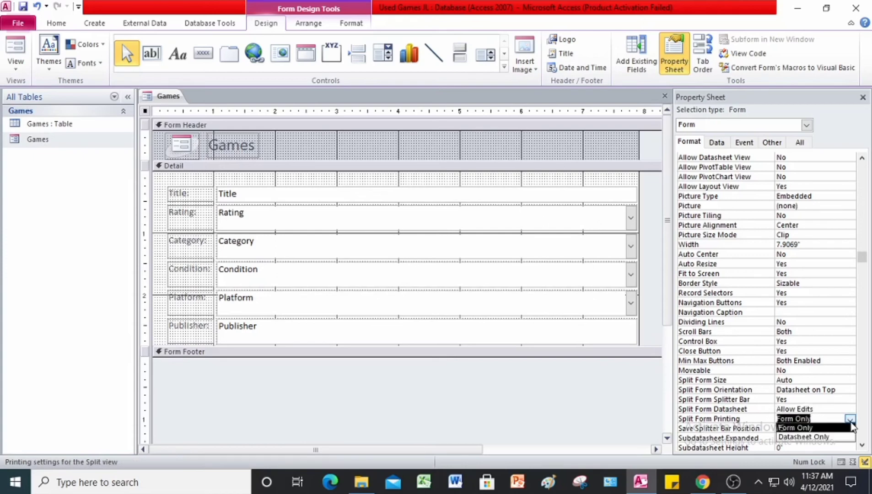
left_click(826, 438)
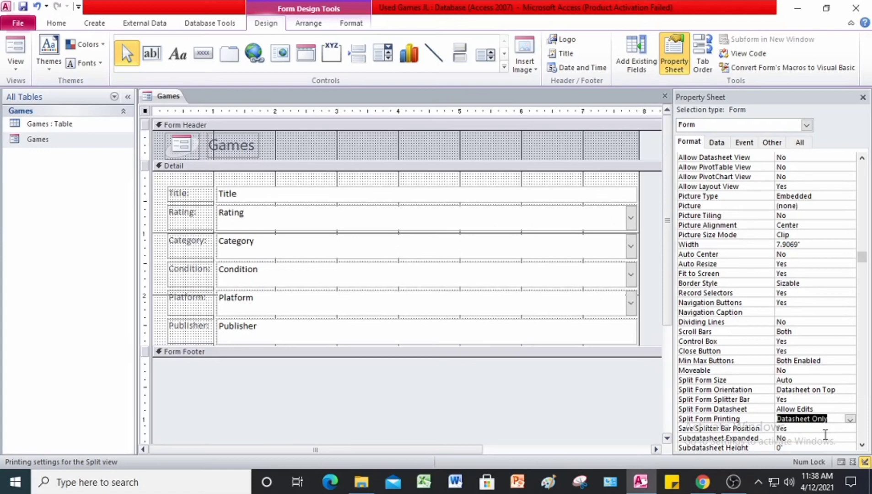
- Switch the Games form to Layout View and hide its property sheet
left_click(58, 25)
left_click(19, 66)
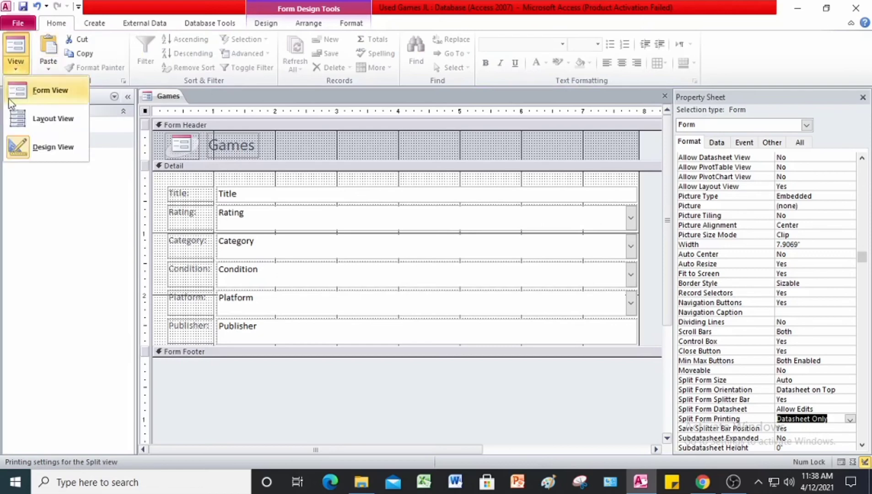
left_click(21, 117)
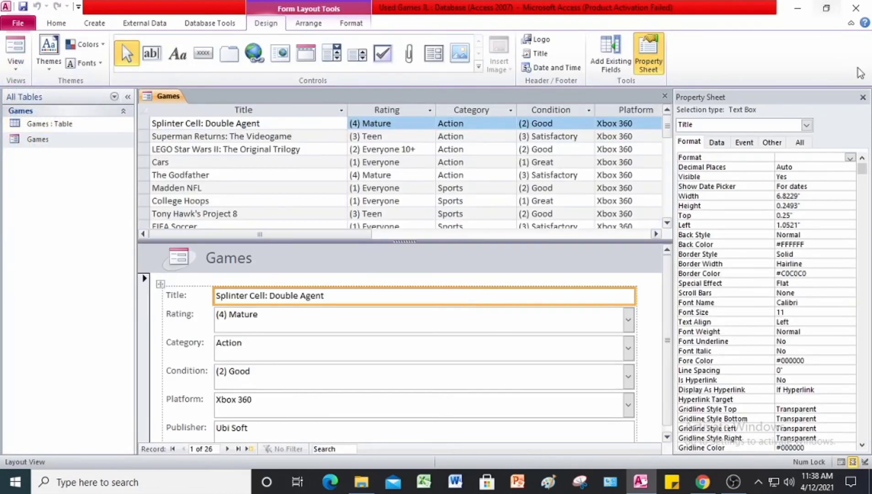
left_click(863, 97)
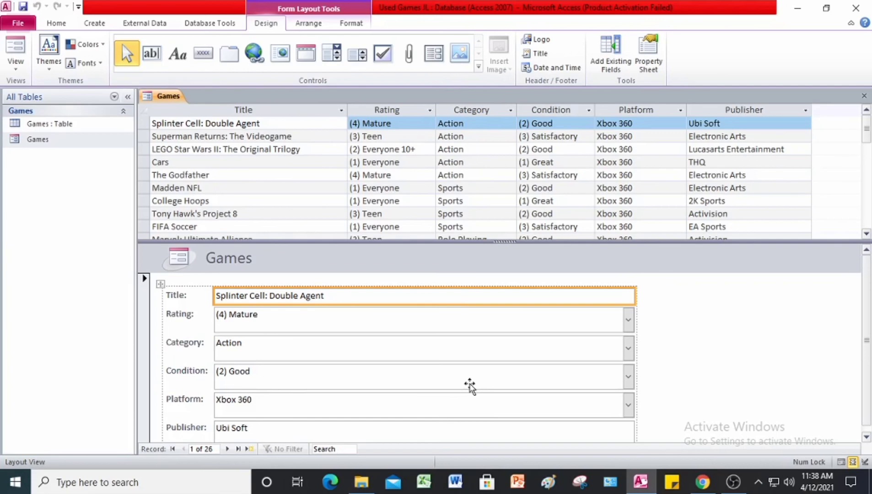
- Close the Games form with its design changes saved, and close the database
right_click(174, 95)
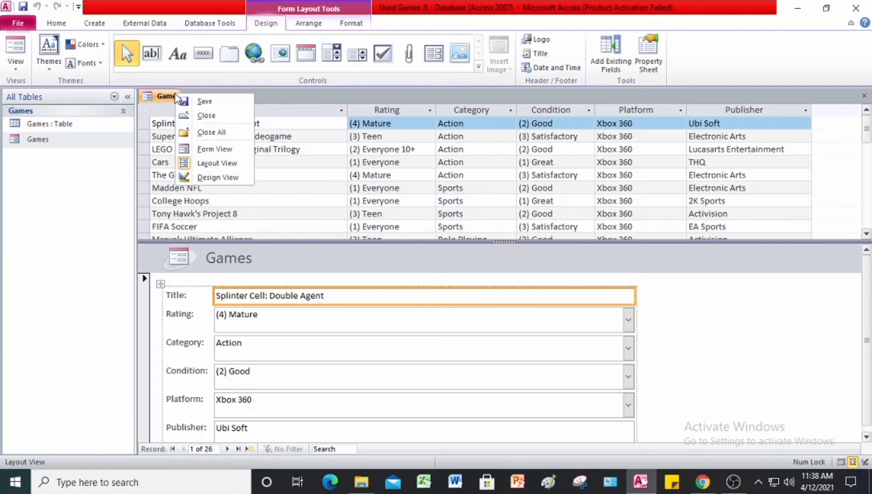
left_click(197, 116)
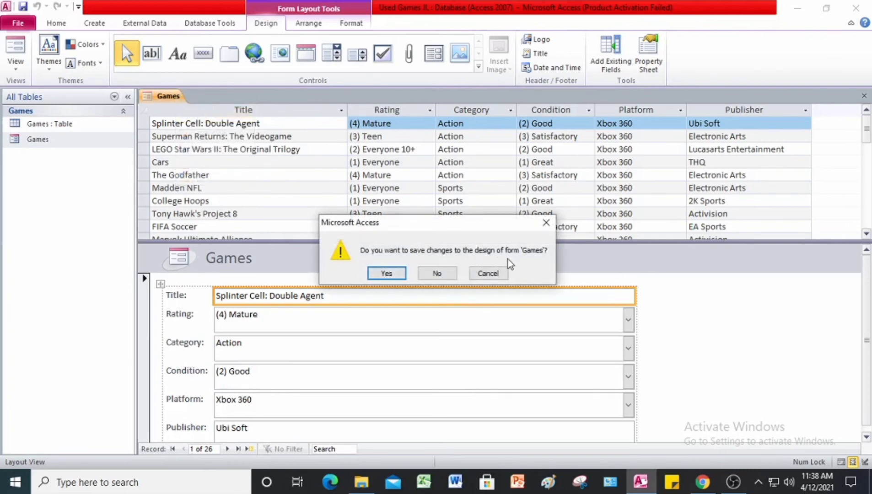
left_click(395, 276)
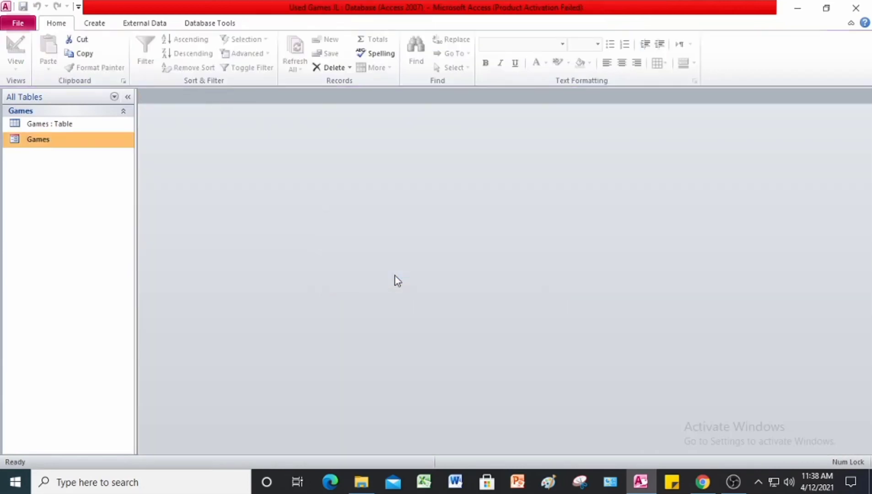
left_click(858, 8)
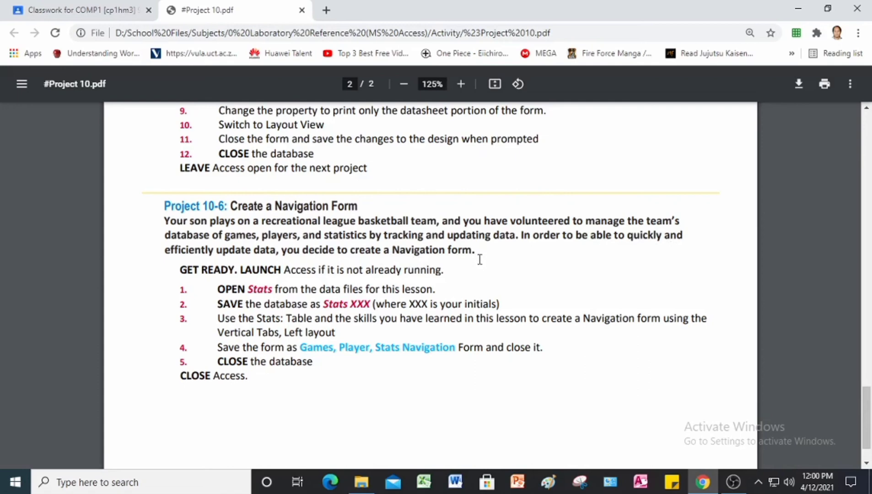
- Switch to Microsoft Access, open the Stats database from the Lesson 10 Advance Forms folder and enable its content
left_click(652, 487)
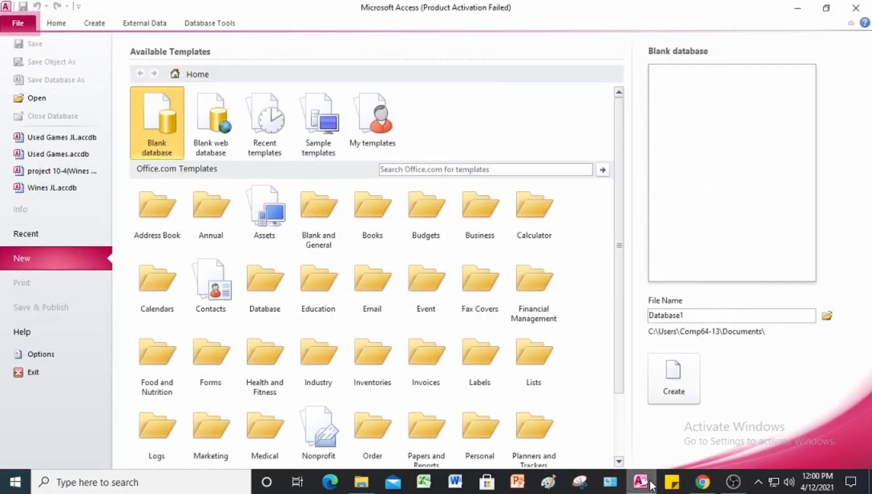
left_click(55, 98)
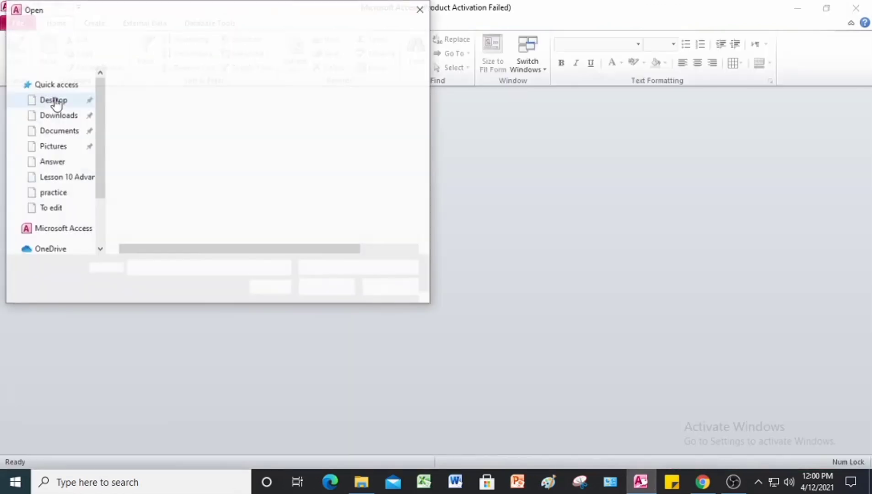
left_click(59, 106)
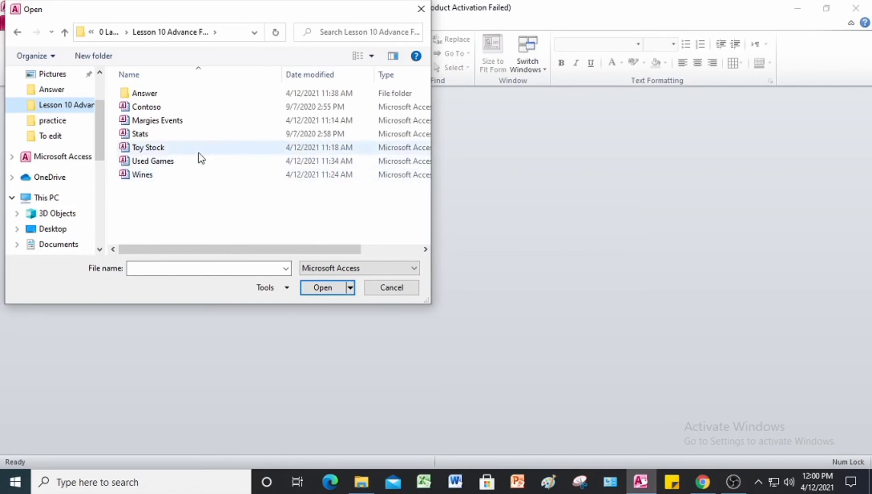
left_click(158, 136)
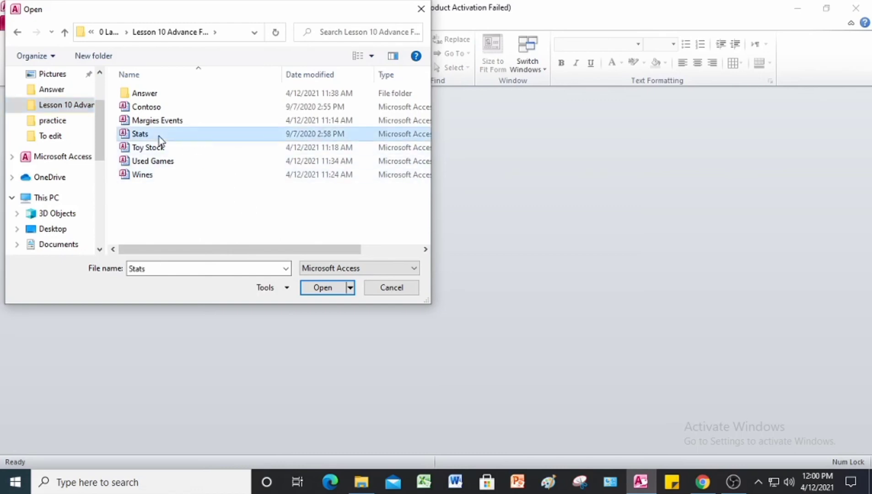
left_click(326, 287)
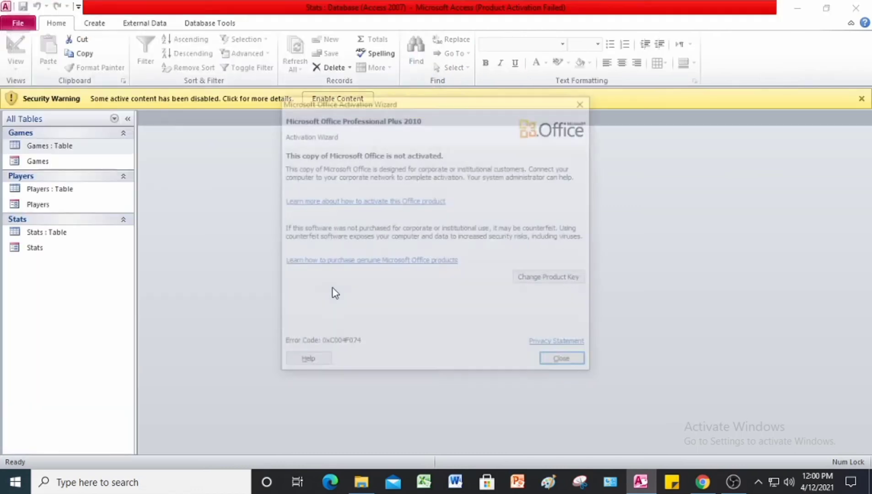
left_click(585, 102)
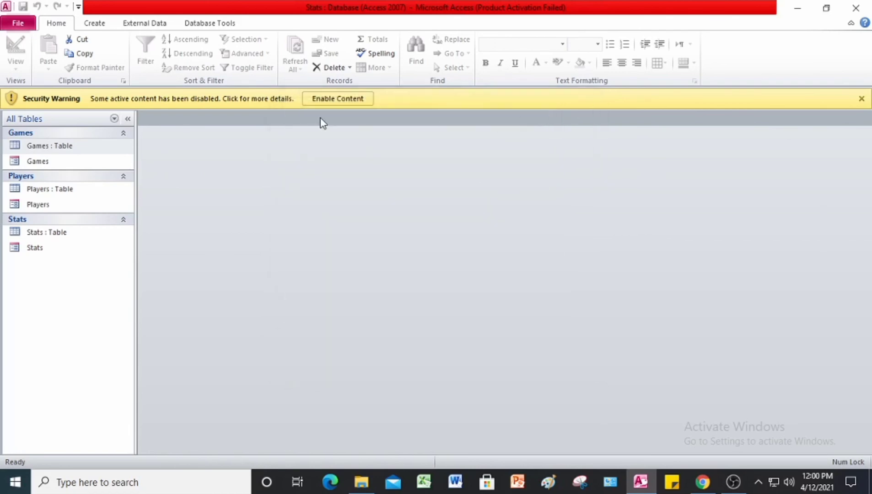
left_click(330, 97)
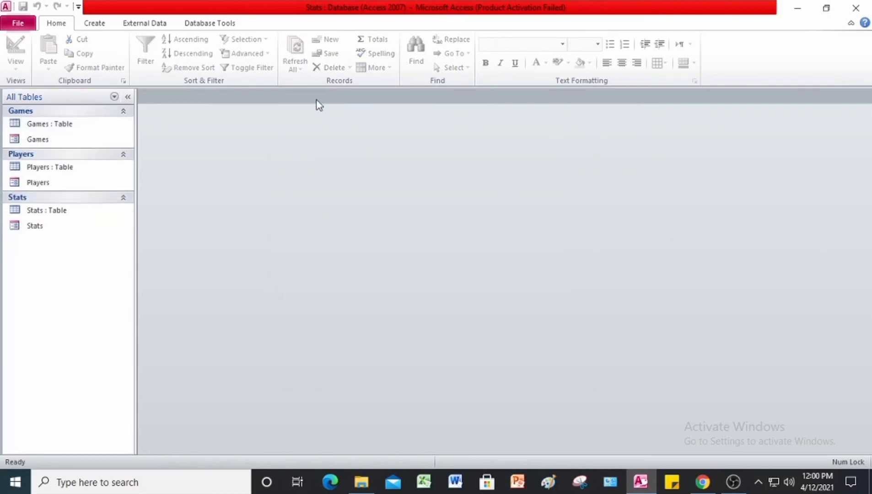
- Save the database as Stats JL in the Answer folder and enable the copy's content
left_click(18, 23)
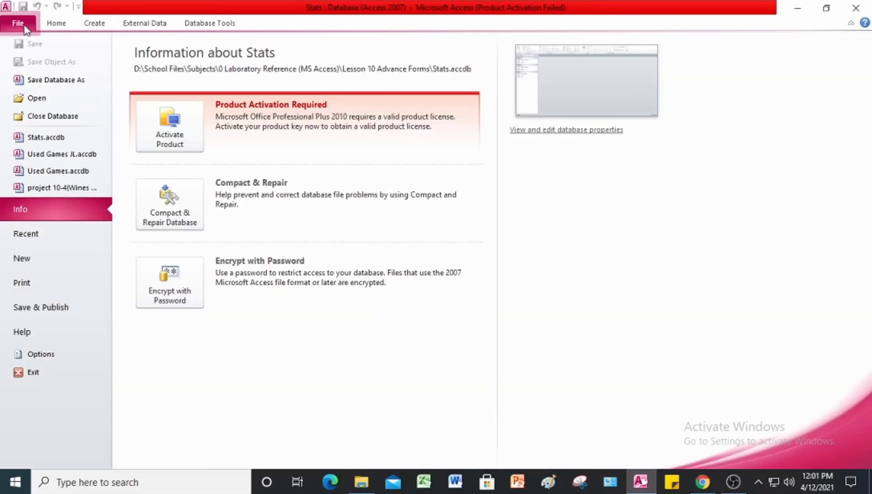
left_click(42, 83)
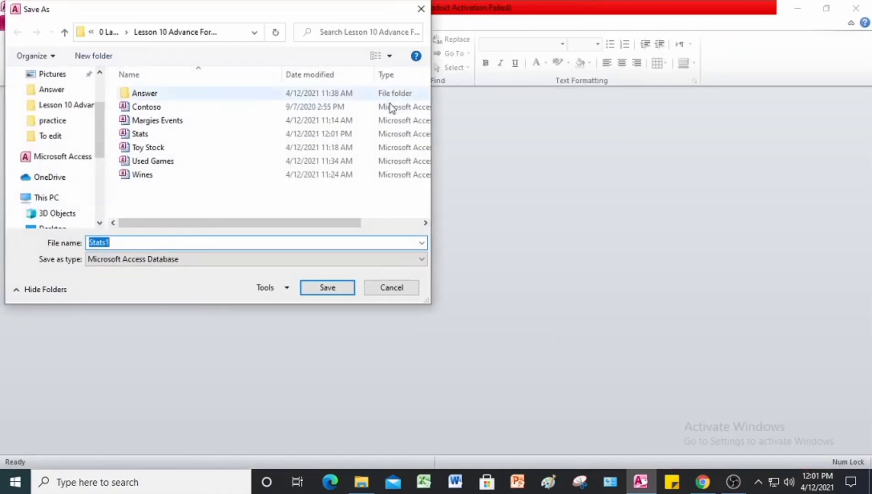
left_click(135, 247)
type("1")
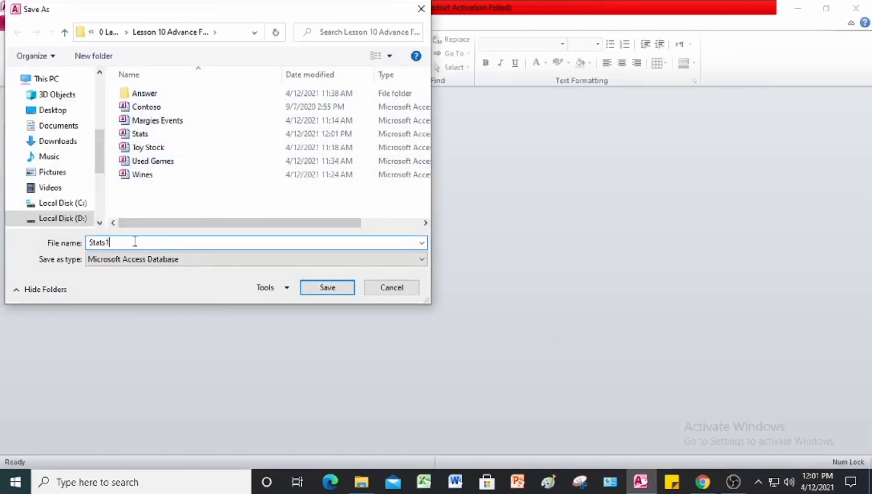
key("BackSpace")
type("JL")
double_click(132, 94)
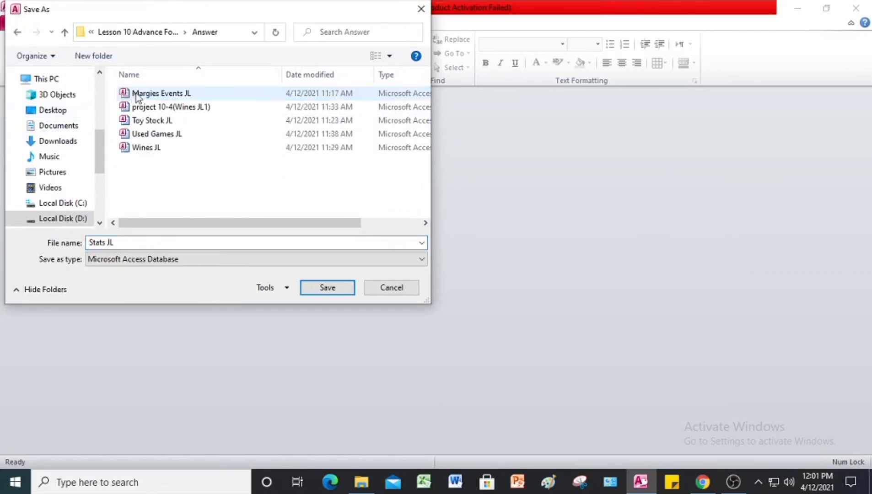
left_click(325, 290)
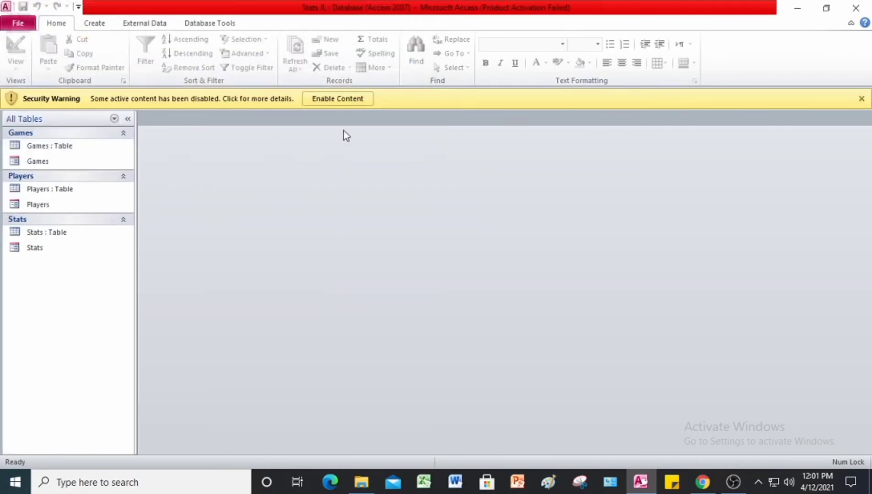
left_click(342, 100)
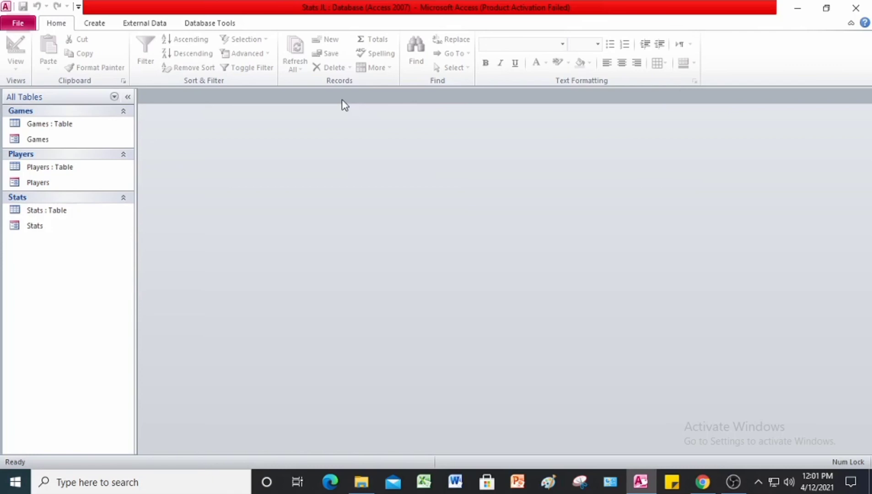
- Open the Games table and create a navigation form with the Vertical Tabs, Left layout
double_click(58, 128)
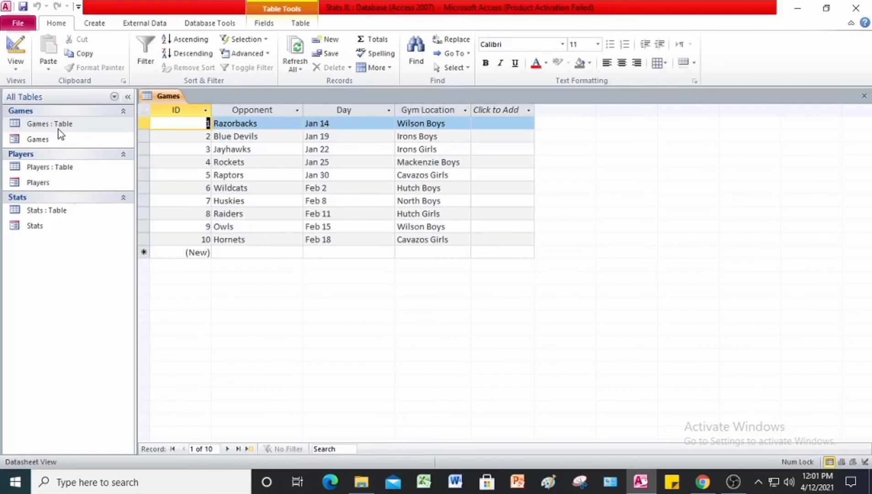
left_click(94, 22)
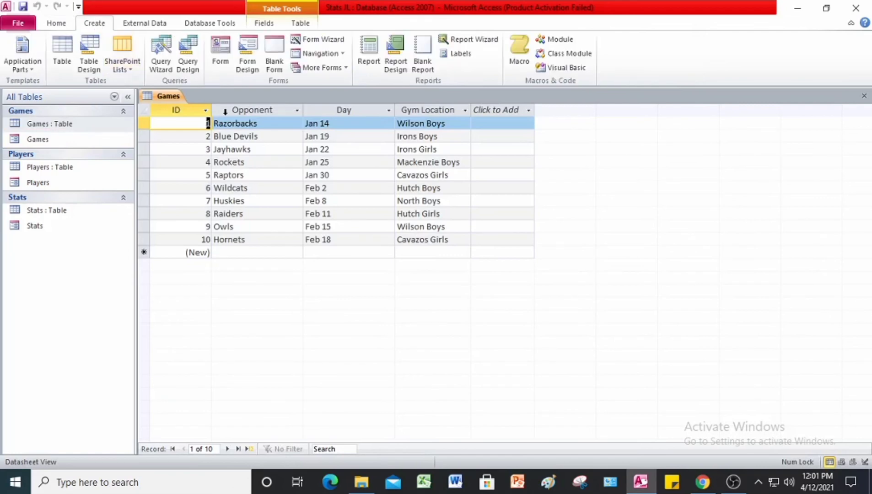
left_click(343, 70)
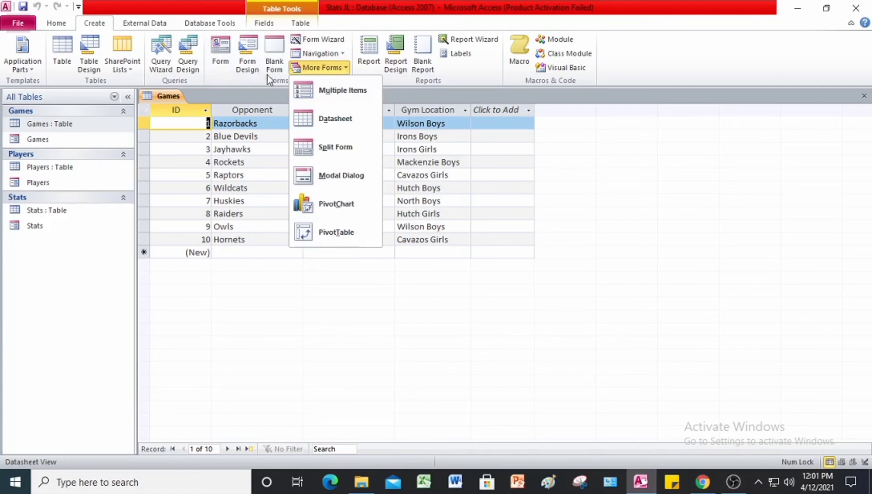
left_click(337, 54)
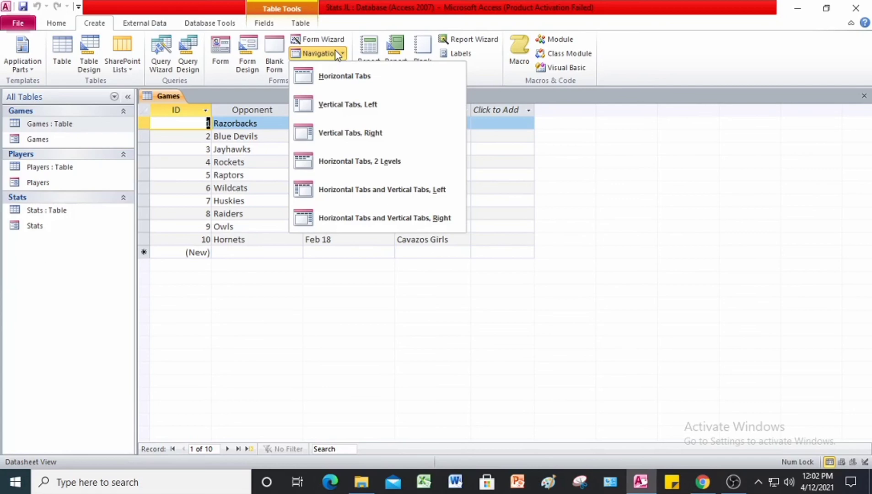
left_click(348, 105)
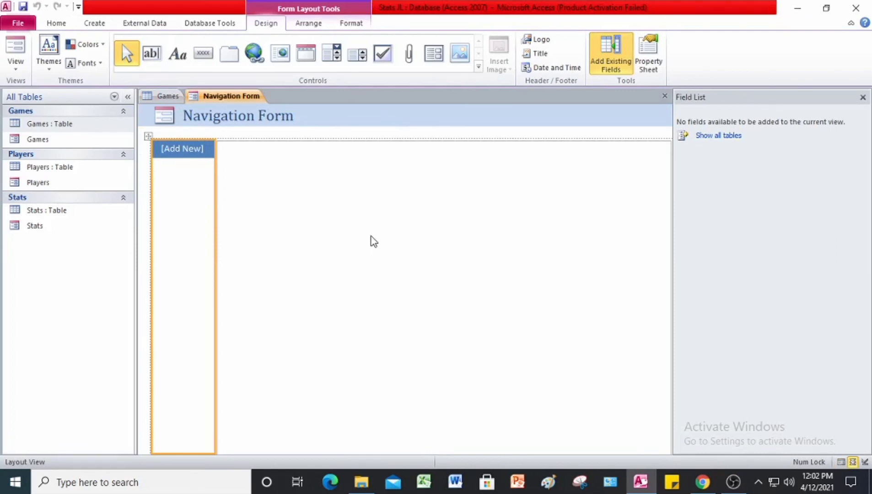
- Add the Stats table's ID, Player, Game, Stats and Number fields to the navigation form, and close the field list
left_click(715, 136)
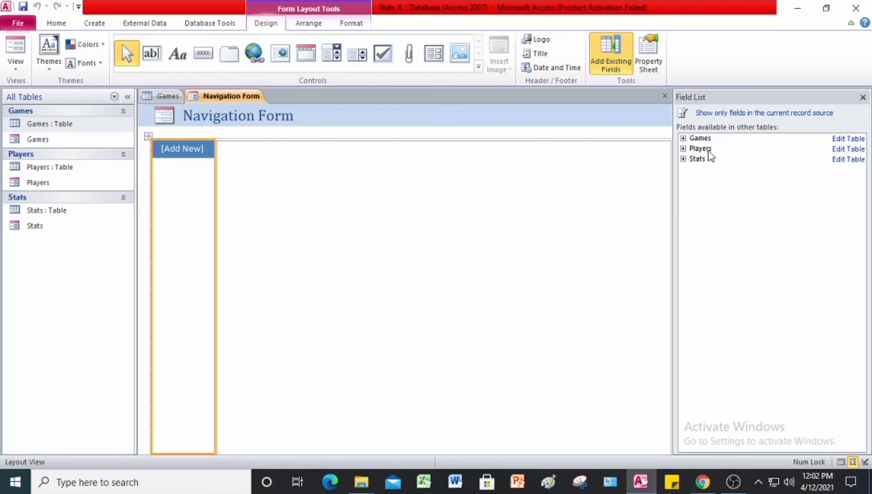
left_click(683, 139)
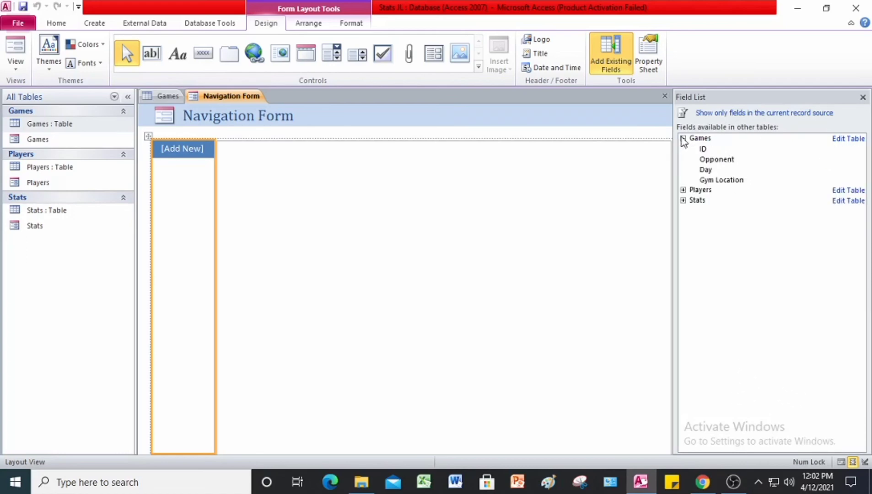
left_click(683, 190)
left_click(684, 231)
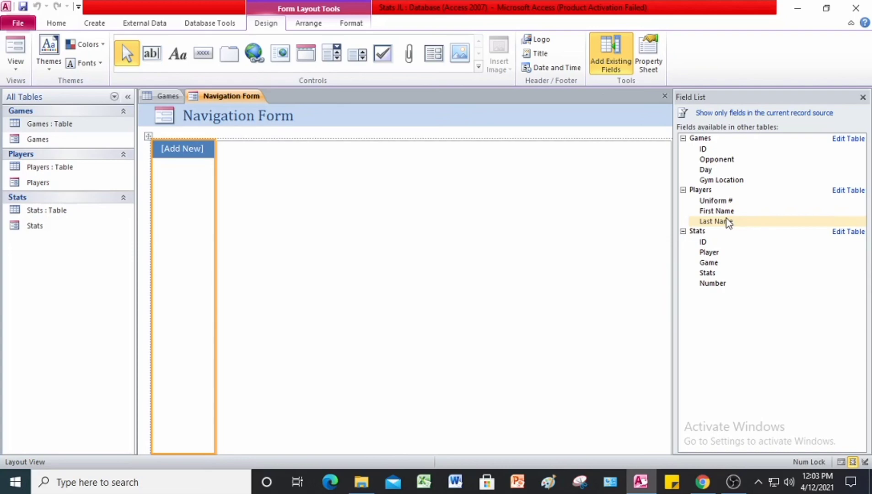
double_click(714, 245)
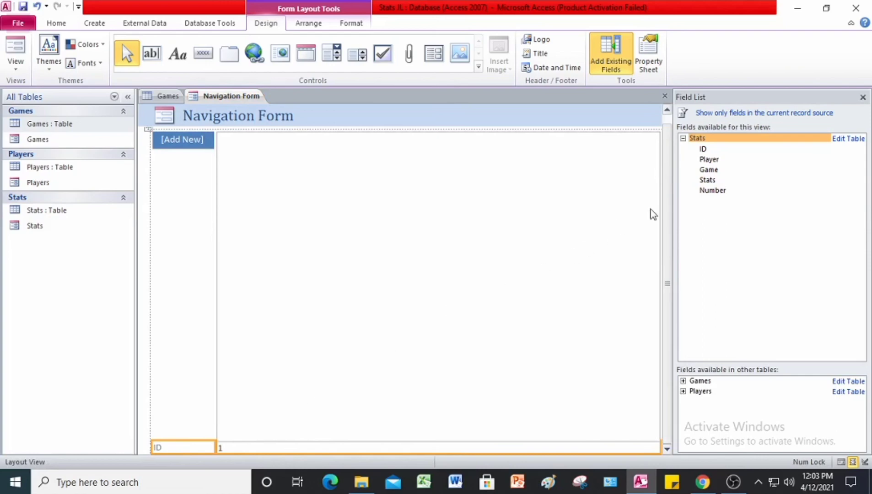
double_click(716, 160)
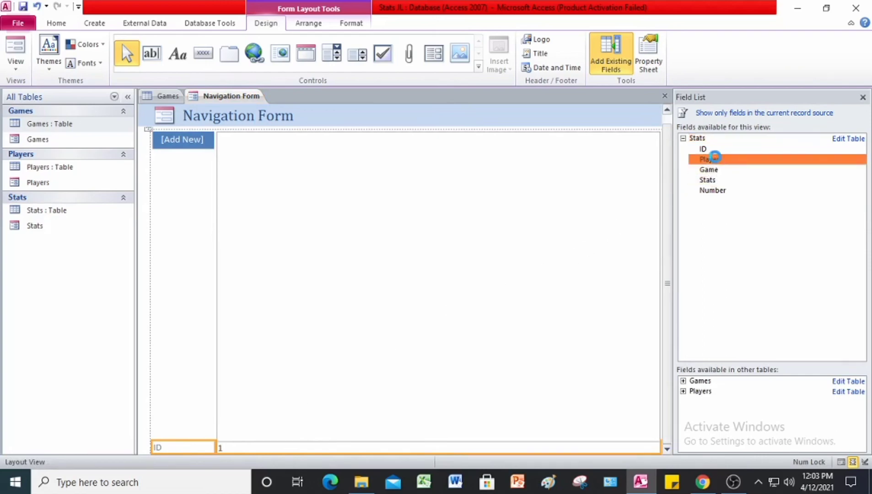
double_click(720, 172)
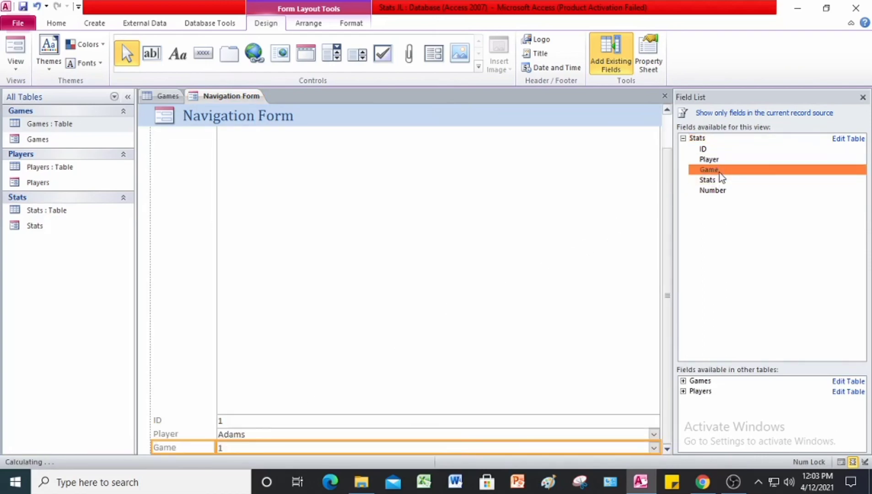
double_click(716, 181)
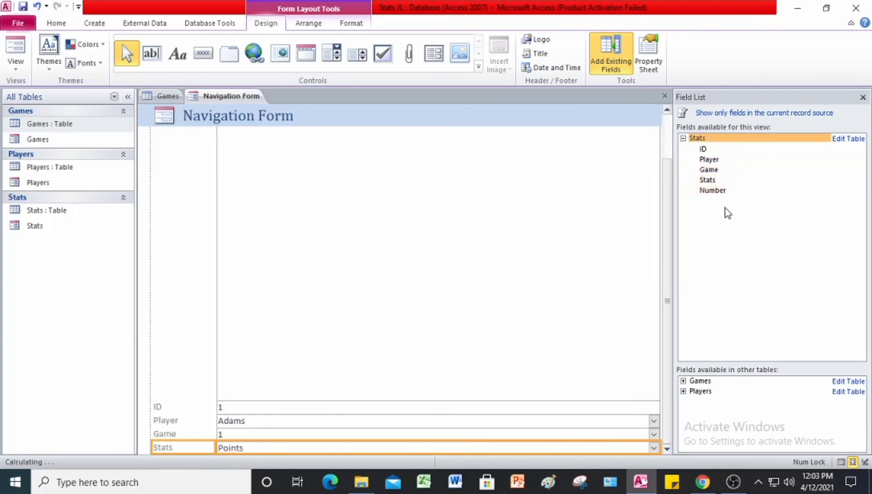
double_click(714, 192)
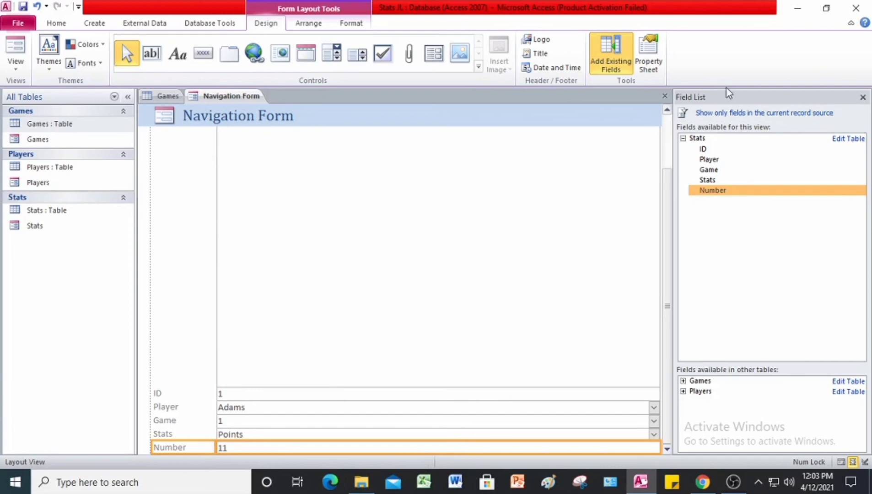
left_click(862, 98)
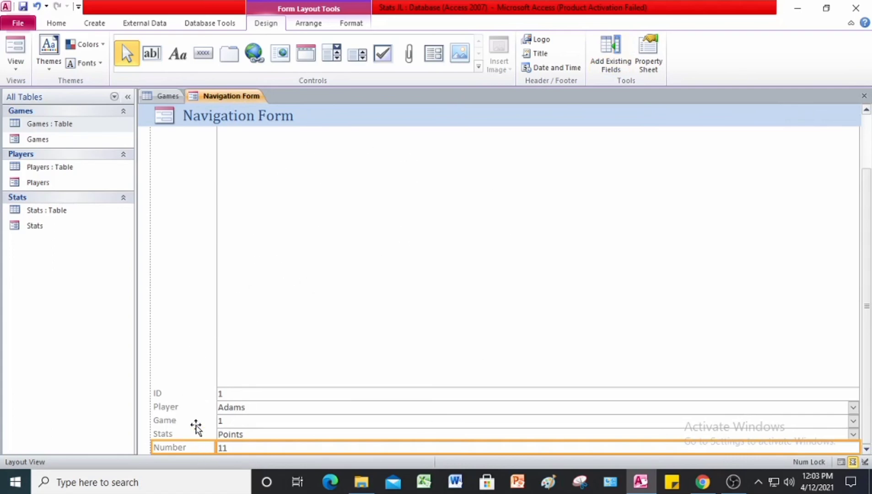
- Save the navigation form as Games Player Stats Navigation Form and close Microsoft Access
right_click(233, 98)
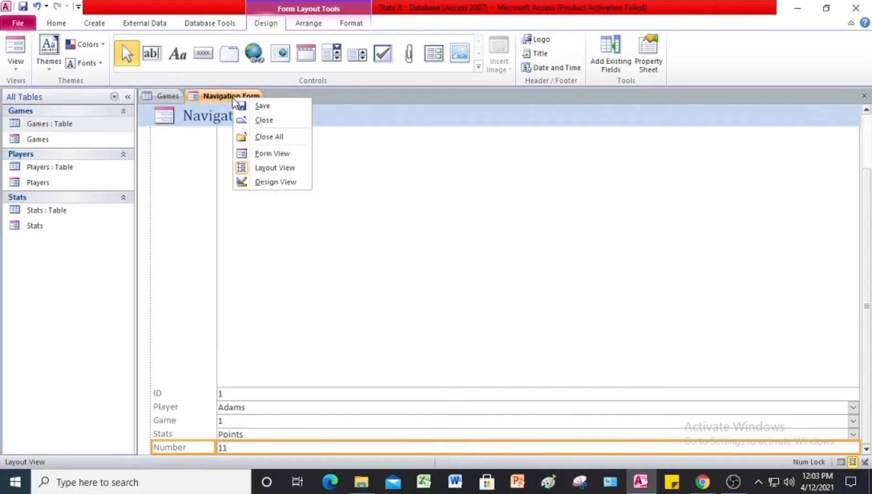
left_click(273, 106)
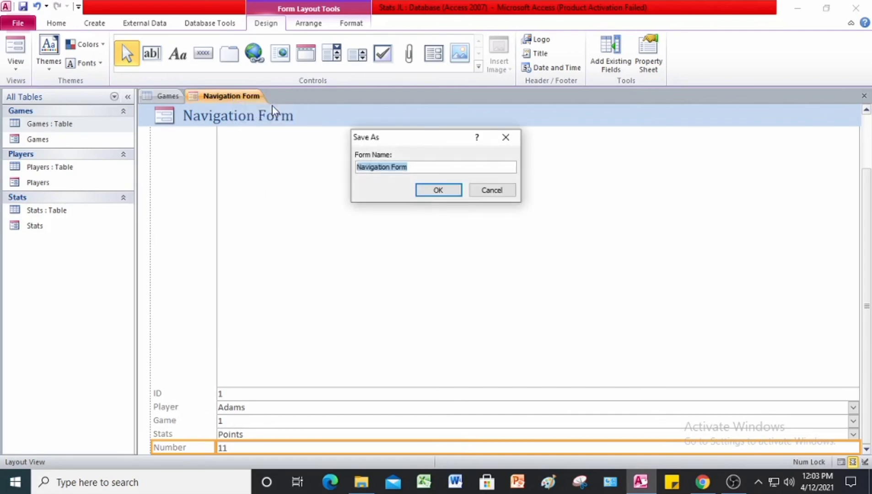
left_click(427, 168)
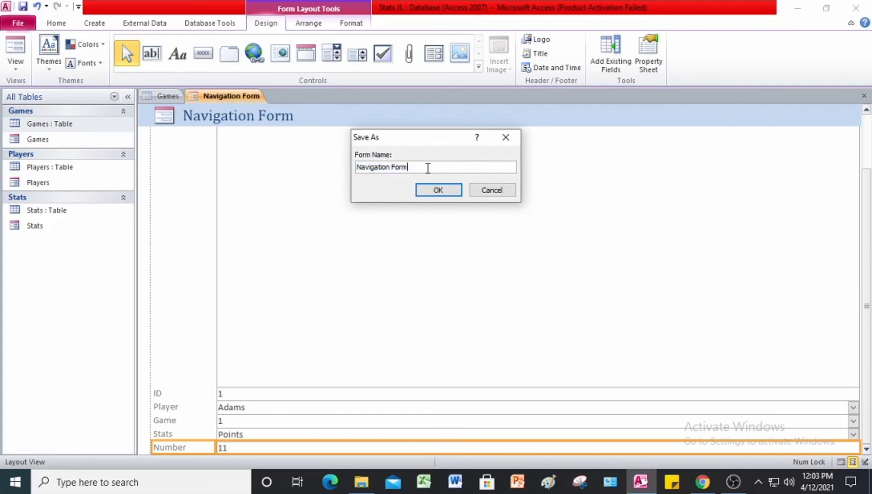
key("BackSpace")
key("BackSpace")
key("BackSpace")
key("BackSpace")
key("BackSpace")
key("BackSpace")
key("BackSpace")
key("BackSpace")
key("BackSpace")
key("BackSpace")
key("BackSpace")
key("BackSpace")
key("BackSpace")
key("BackSpace")
key("BackSpace")
type("Games Player Stats Navigation Form")
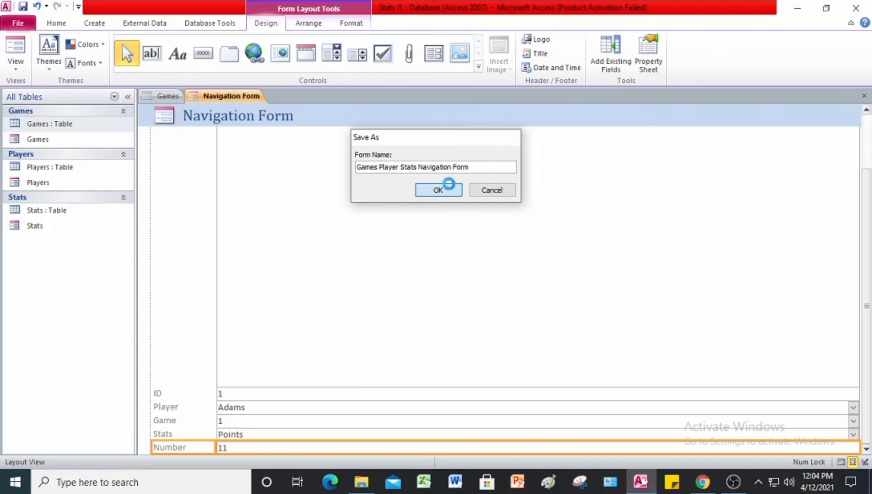
left_click(447, 188)
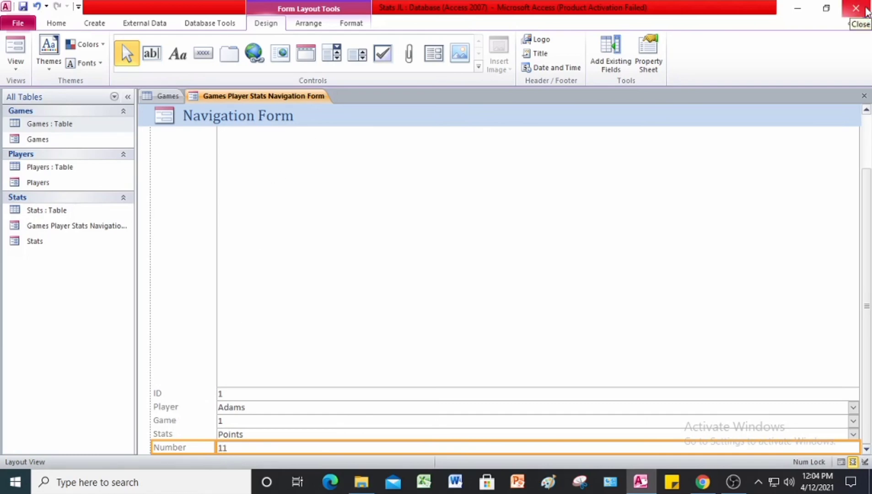
left_click(865, 10)
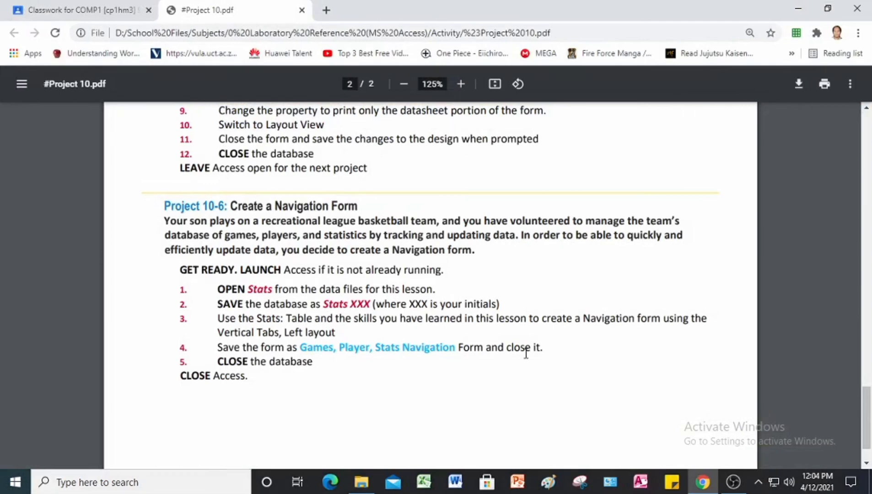
- Review the saved databases in the Answer folder in File Explorer and switch back to the #Project 10.pdf instructions in Chrome
left_click(368, 482)
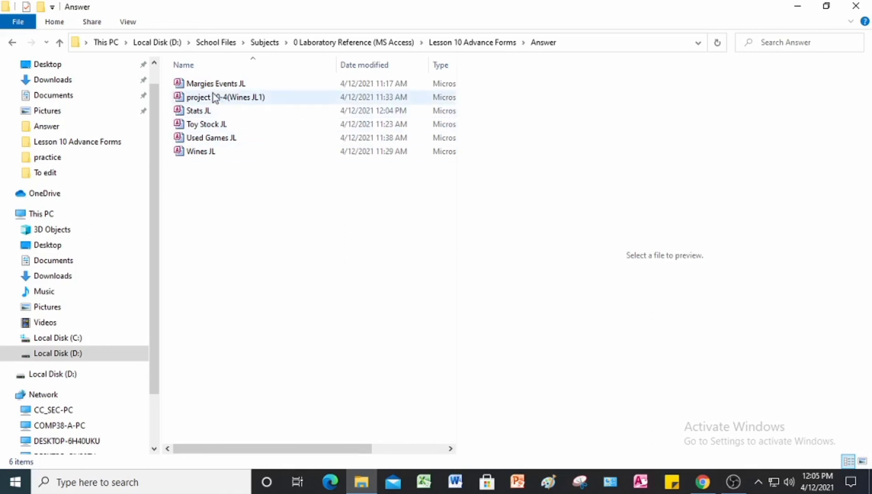
left_click(225, 86)
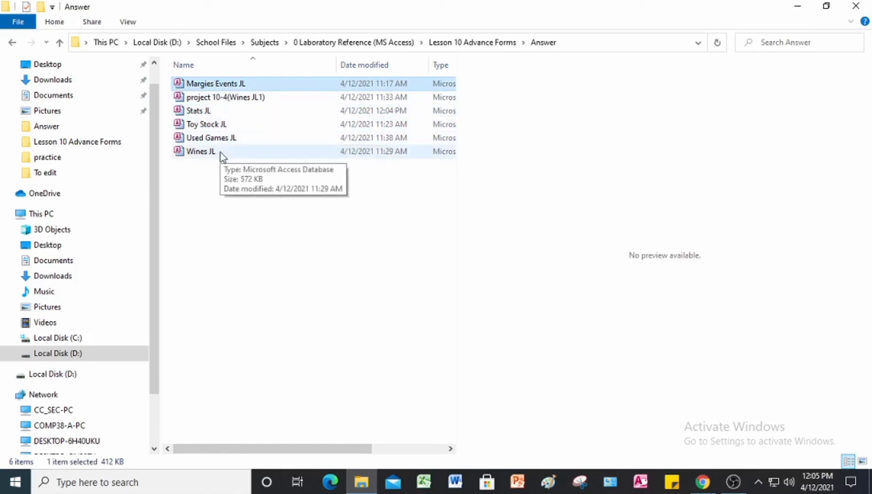
left_click(704, 486)
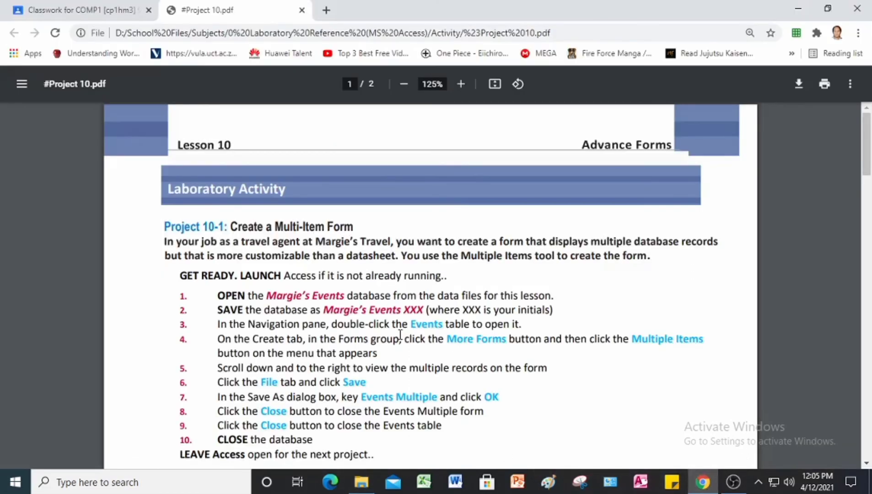